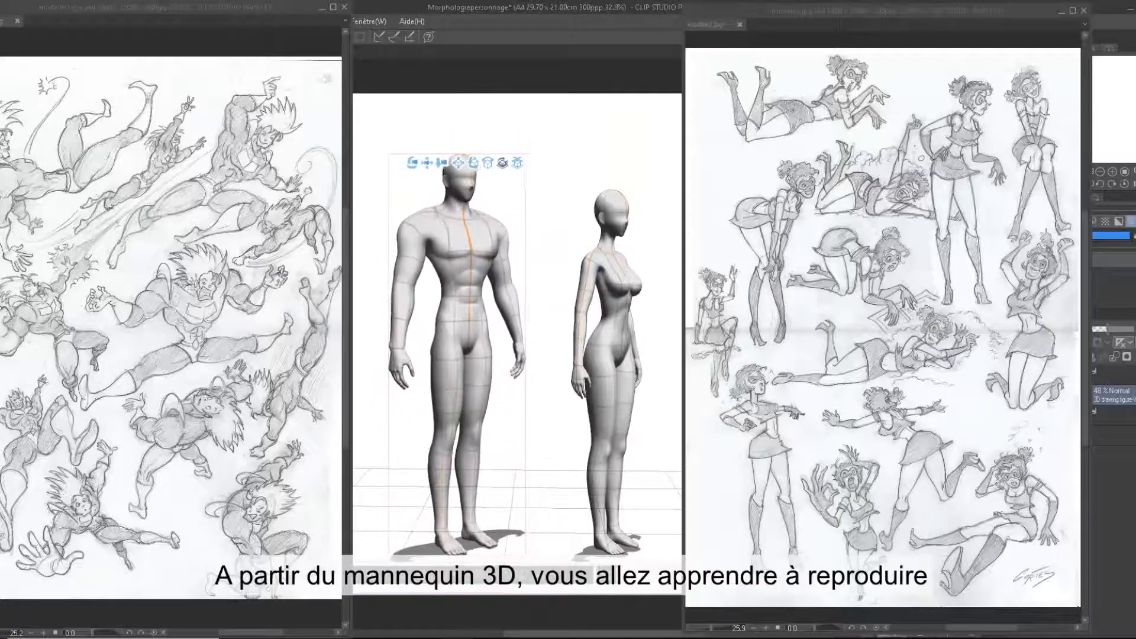
# Rotate the male and female 3D mannequins to change the direction each one faces
pyautogui.click(609, 308)
pyautogui.moveTo(652, 180)
pyautogui.mouseDown()
pyautogui.moveTo(610, 180)
pyautogui.moveTo(651, 180)
pyautogui.mouseUp()
pyautogui.click(467, 266)
pyautogui.moveTo(502, 144); pyautogui.dragTo(454, 144)
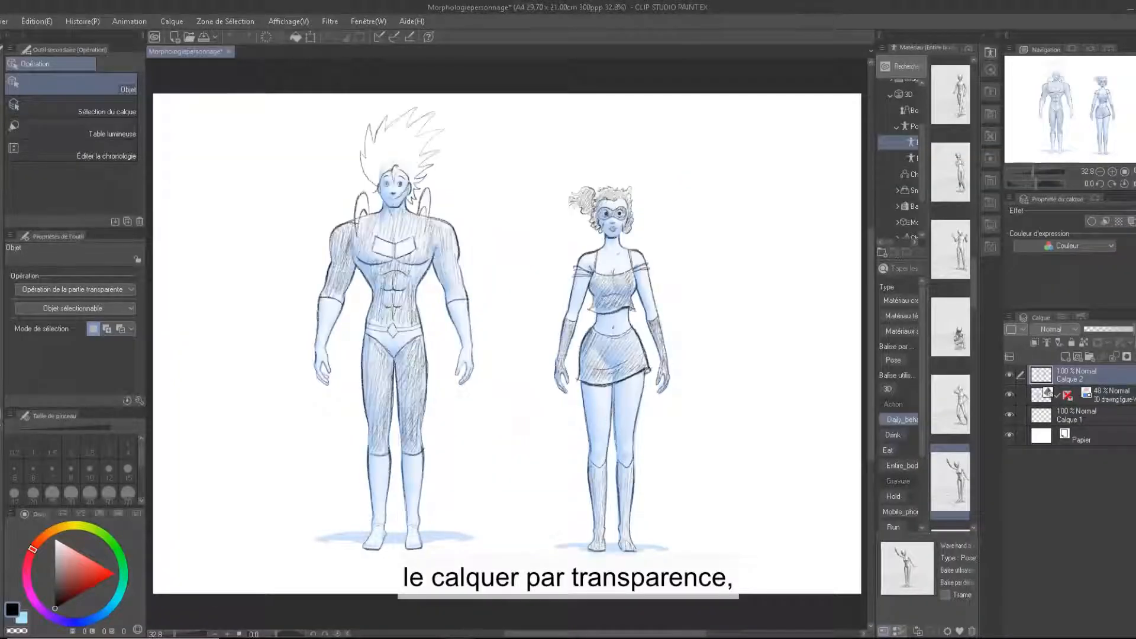
pyautogui.hotkey('alt', 'space')
pyautogui.moveTo(650, 192); pyautogui.dragTo(736, 192)
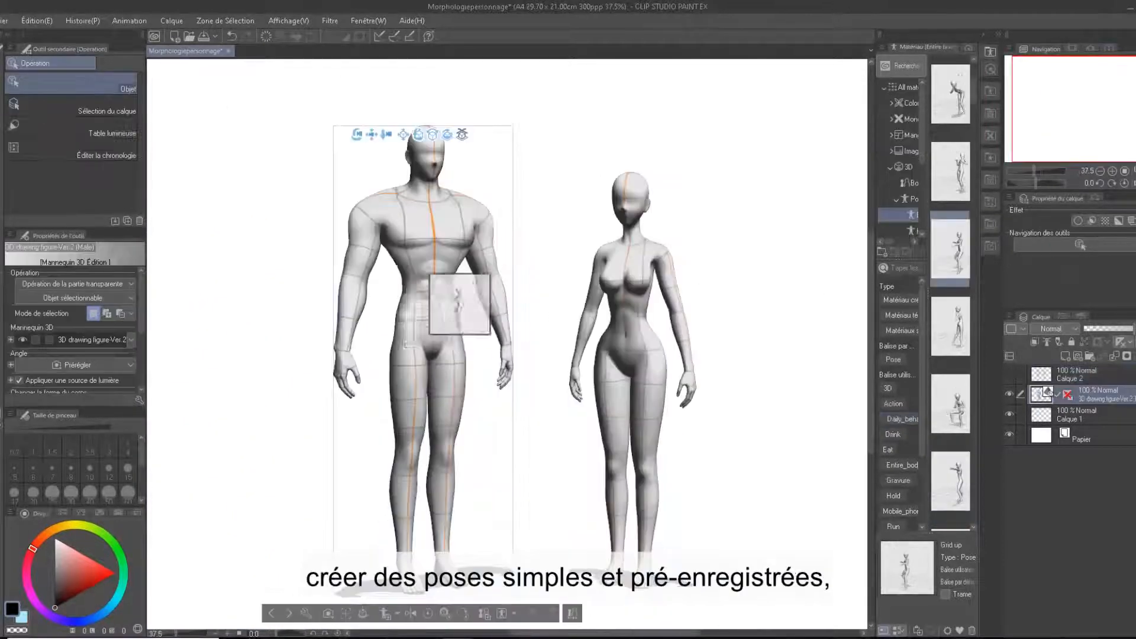
# Apply a series of preset pose materials to the male and female mannequins in turn
pyautogui.moveTo(460, 304); pyautogui.dragTo(459, 312)
pyautogui.moveTo(951, 404); pyautogui.dragTo(635, 373)
pyautogui.moveTo(950, 481); pyautogui.dragTo(419, 328)
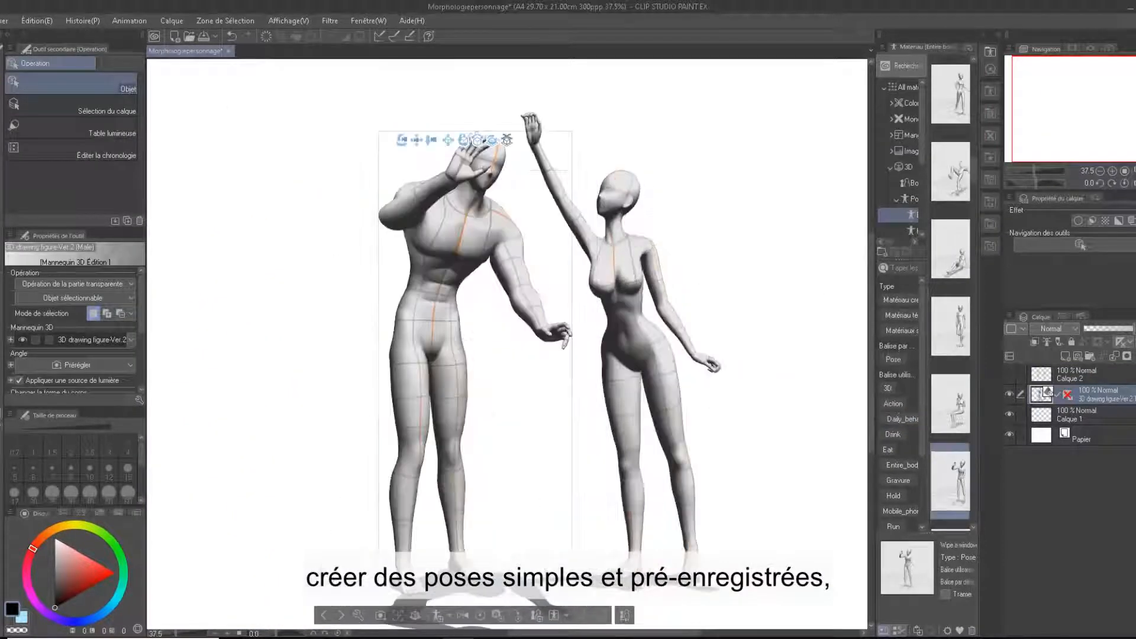
pyautogui.moveTo(950, 404); pyautogui.dragTo(633, 355)
pyautogui.moveTo(950, 95); pyautogui.dragTo(384, 337)
pyautogui.moveTo(950, 172); pyautogui.dragTo(645, 378)
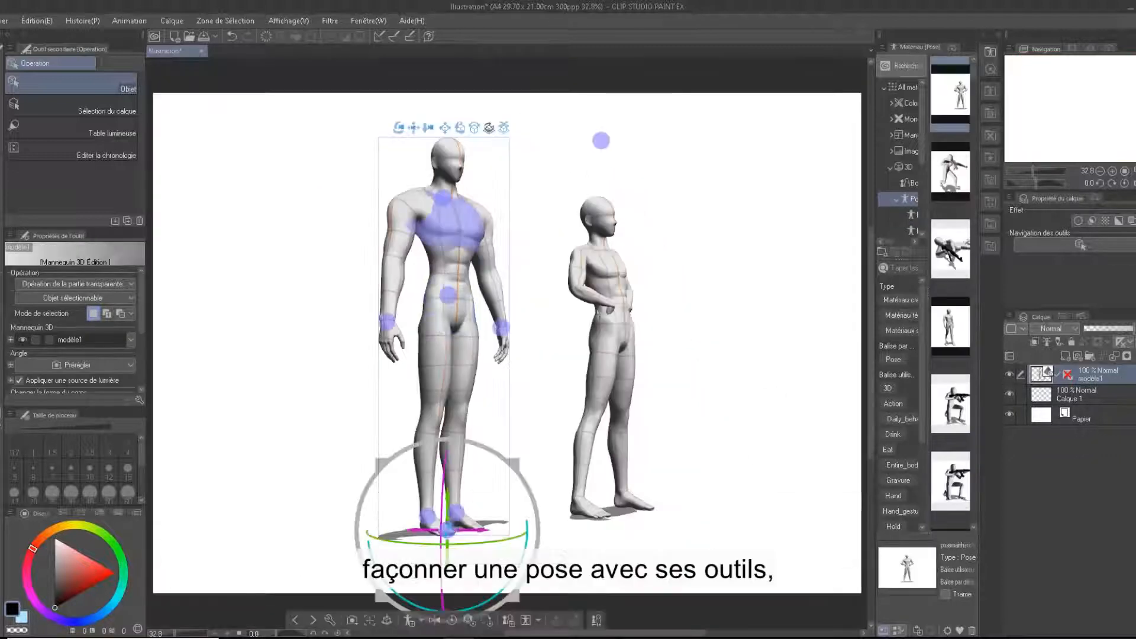
# Shape the male mannequin's pose by moving the control points of its upper chest and both wrists
pyautogui.moveTo(442, 198); pyautogui.dragTo(427, 201)
pyautogui.moveTo(387, 321); pyautogui.dragTo(396, 290)
pyautogui.moveTo(500, 327); pyautogui.dragTo(477, 294)
pyautogui.moveTo(395, 290); pyautogui.dragTo(361, 308)
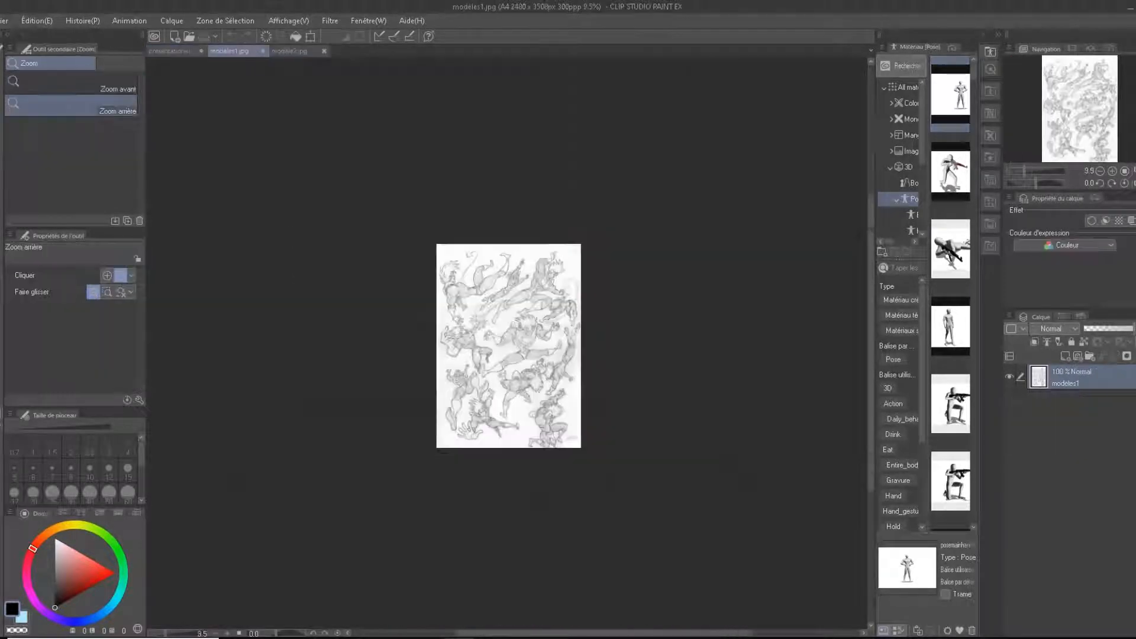
# Examine the character sketches in modèles1.jpg, the four-view presentation drawing and modèle2.jpg
pyautogui.scroll(8, 505, 349)
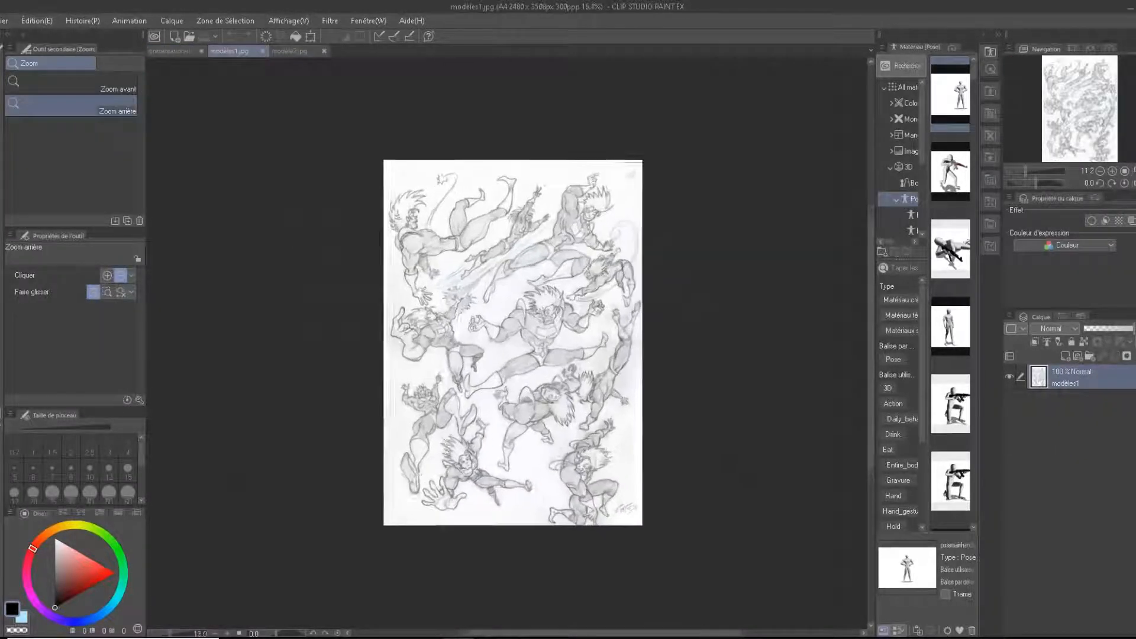
pyautogui.scroll(2, 506, 347)
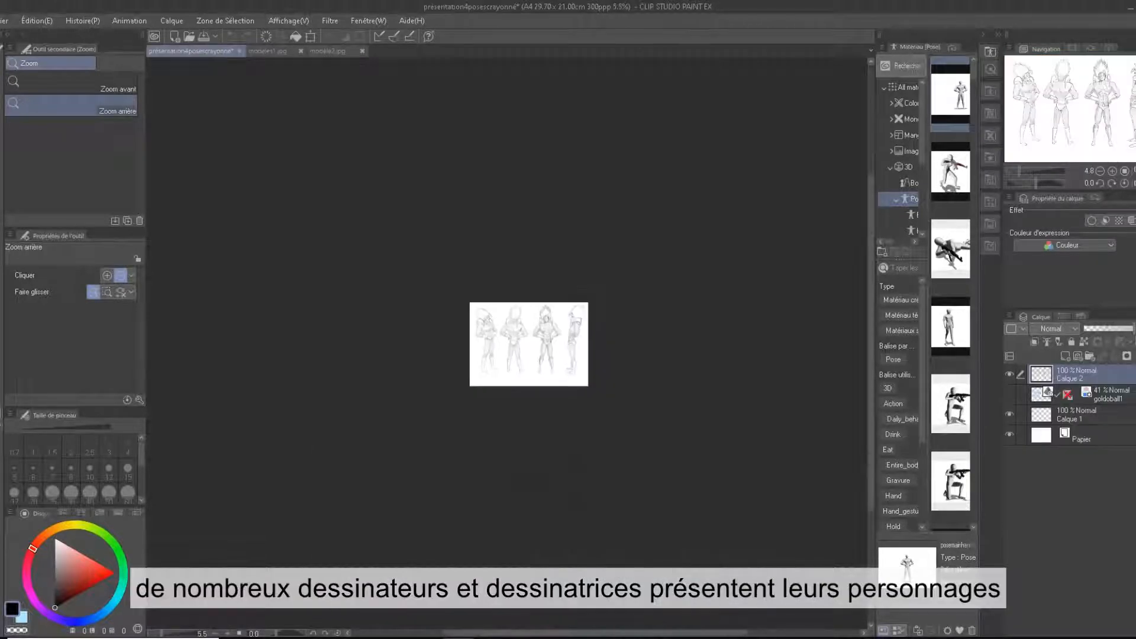
pyautogui.scroll(4, 519, 349)
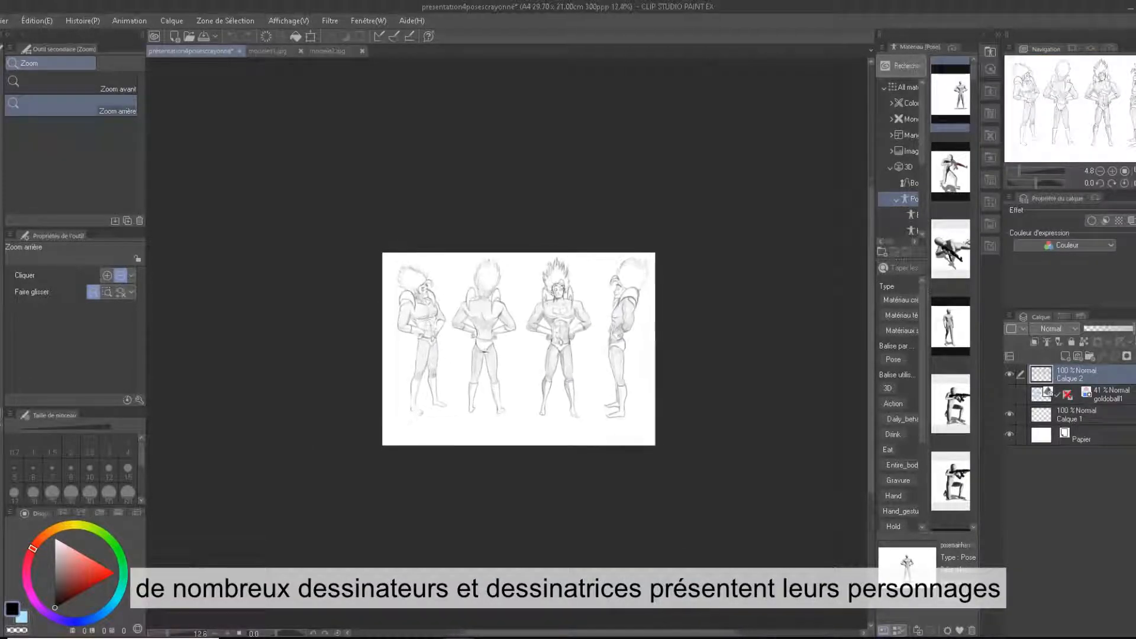
pyautogui.scroll(6, 518, 349)
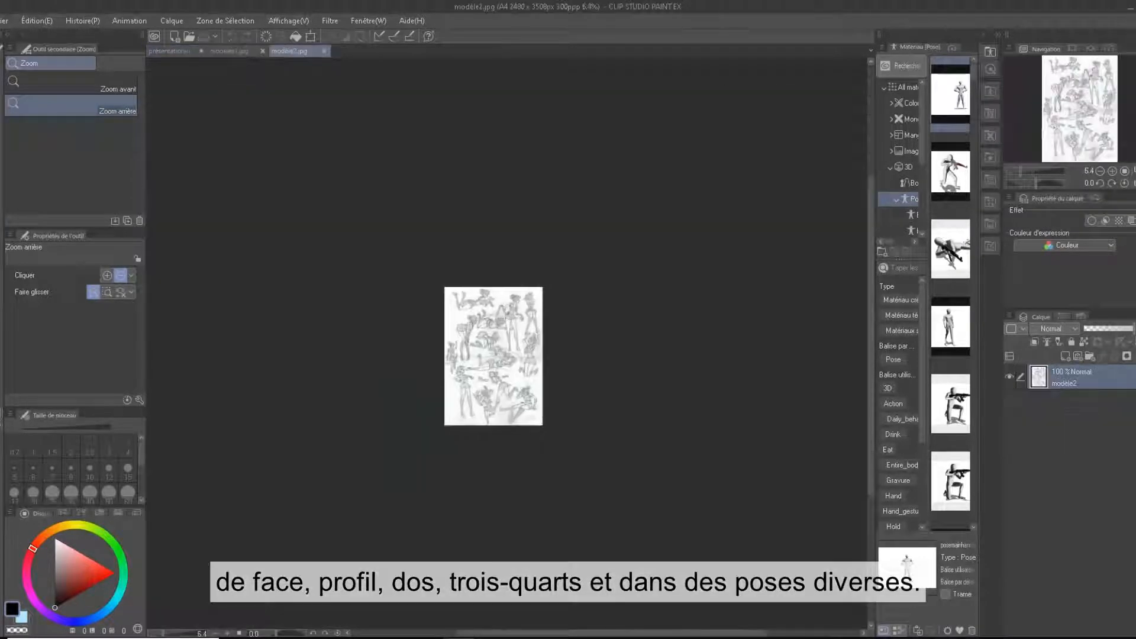
pyautogui.scroll(4, 500, 338)
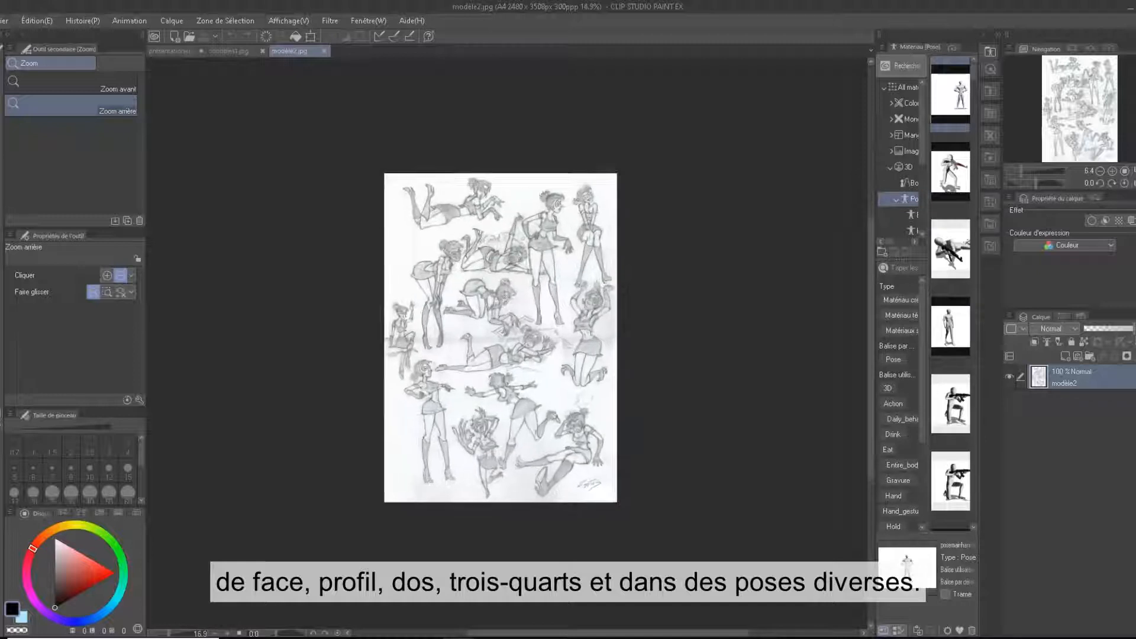
pyautogui.scroll(3, 500, 337)
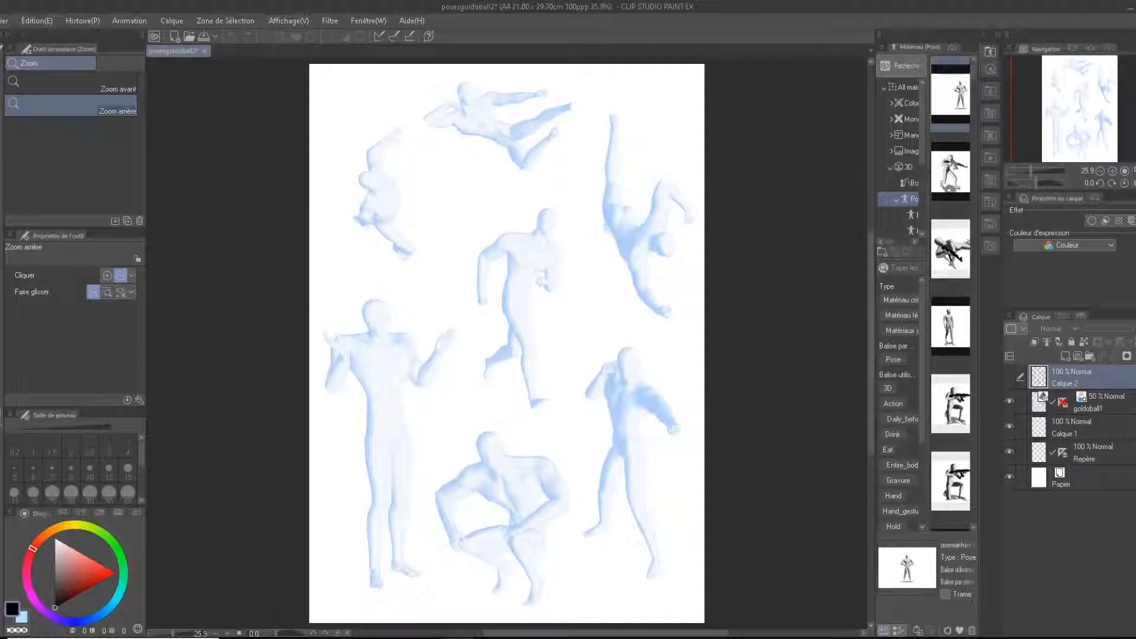
# Show the Calque 2 sketch layer in both pose sheets and hide the goldoball1 mannequin layer in the first
pyautogui.click(1010, 377)
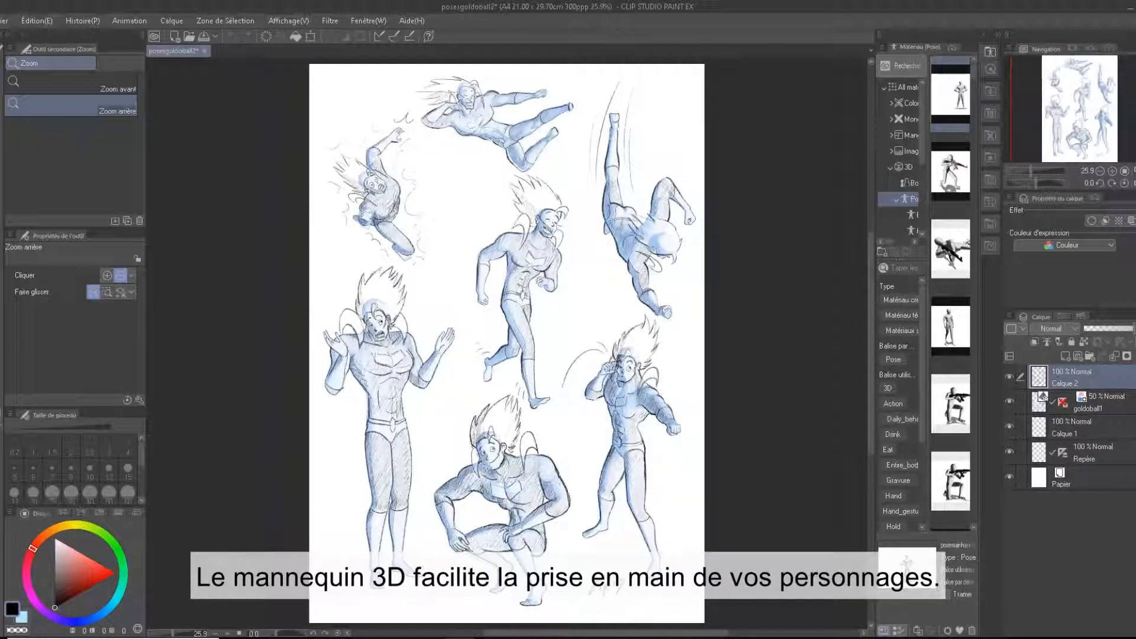
pyautogui.click(1010, 401)
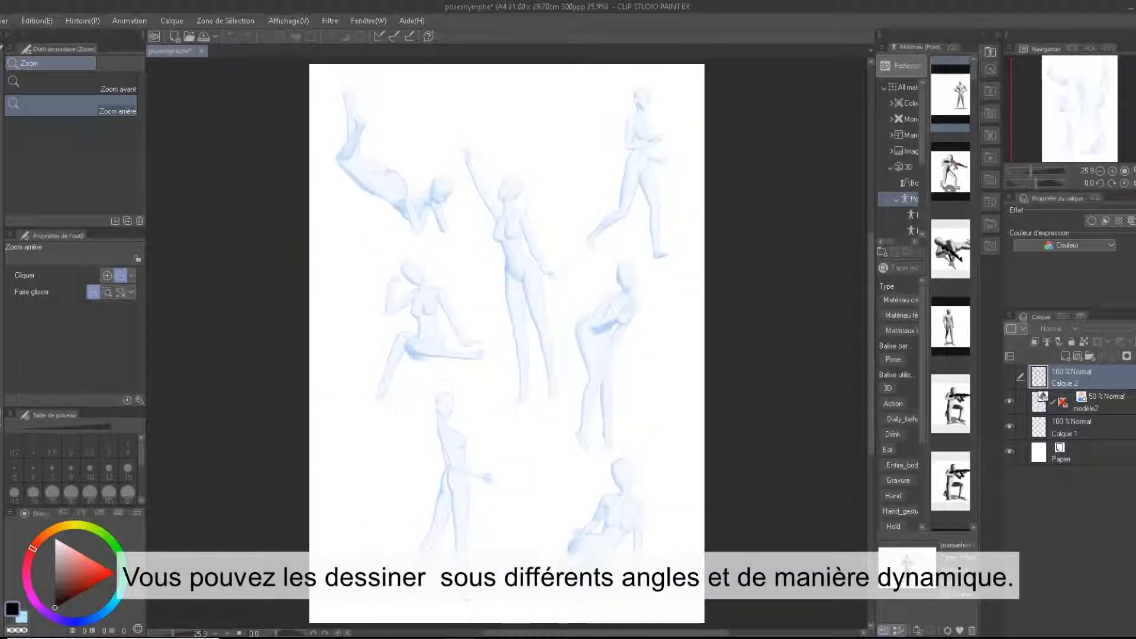
pyautogui.click(1010, 377)
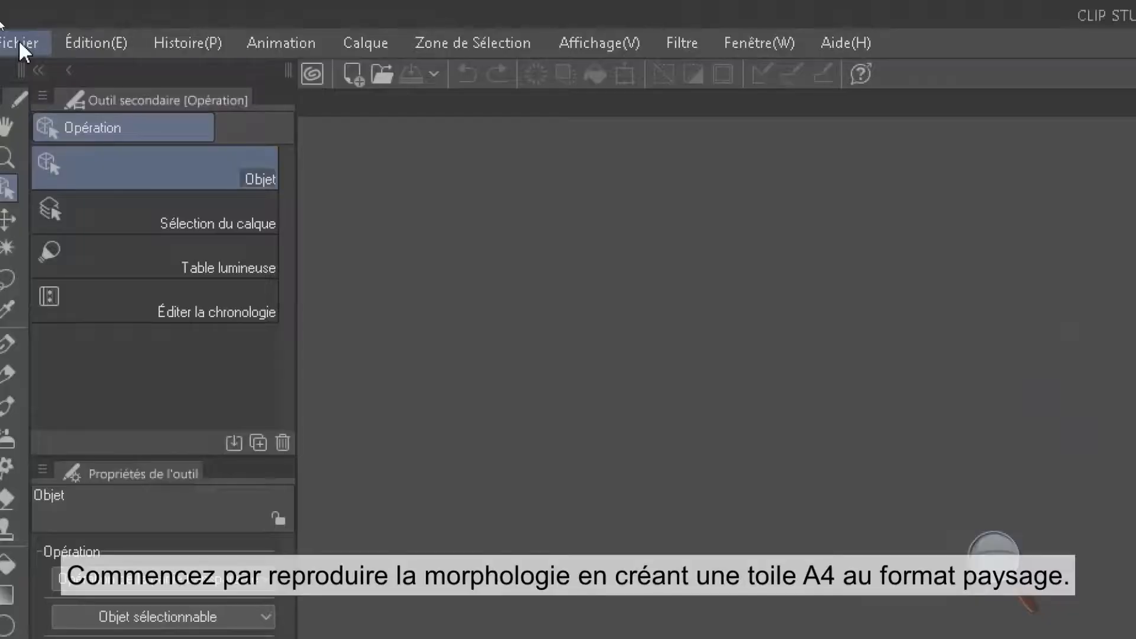
# Create a landscape A4 illustration canvas of 29.70 x 21.00 cm at resolution 300
pyautogui.click(19, 39)
pyautogui.click(35, 75)
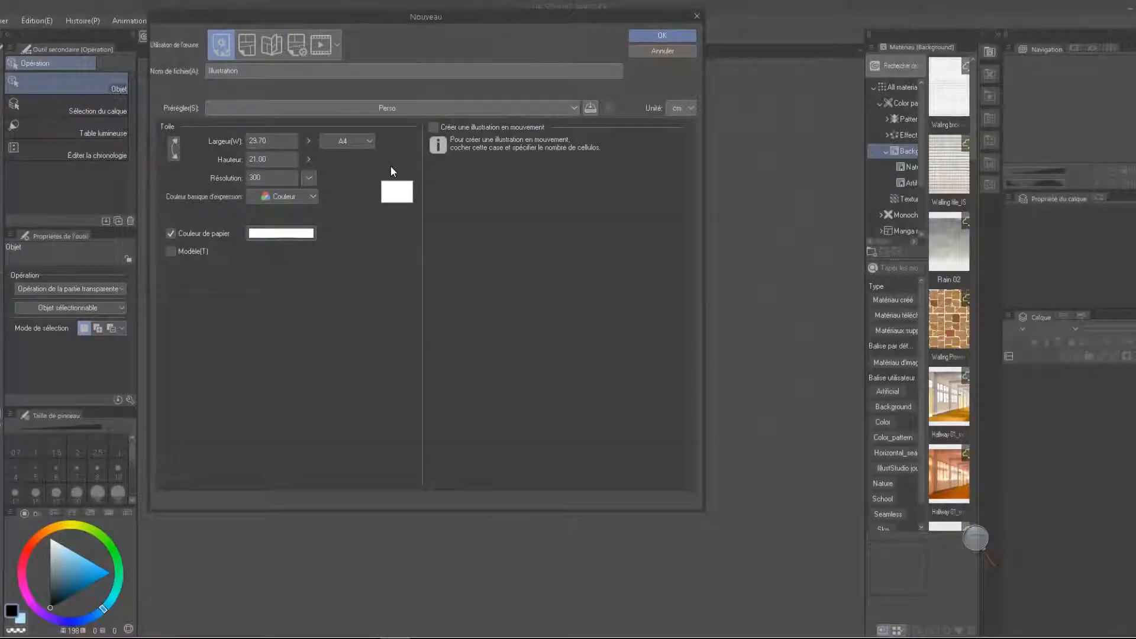
pyautogui.click(636, 36)
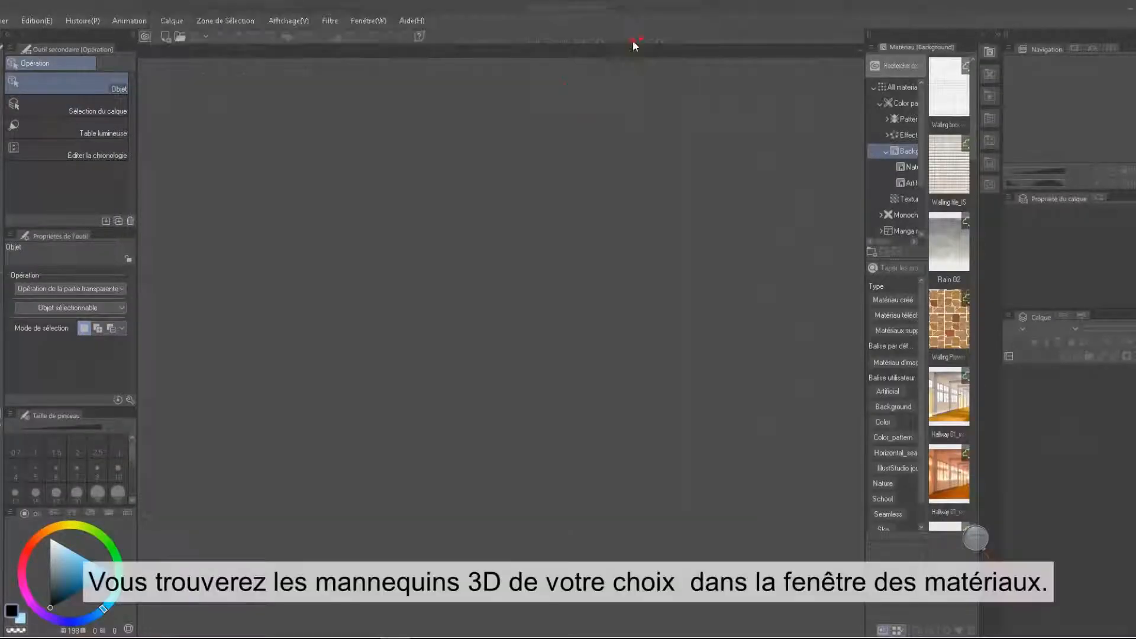
# Open the 3D body type materials and place the male 3D drawing figure on the canvas
pyautogui.click(360, 21)
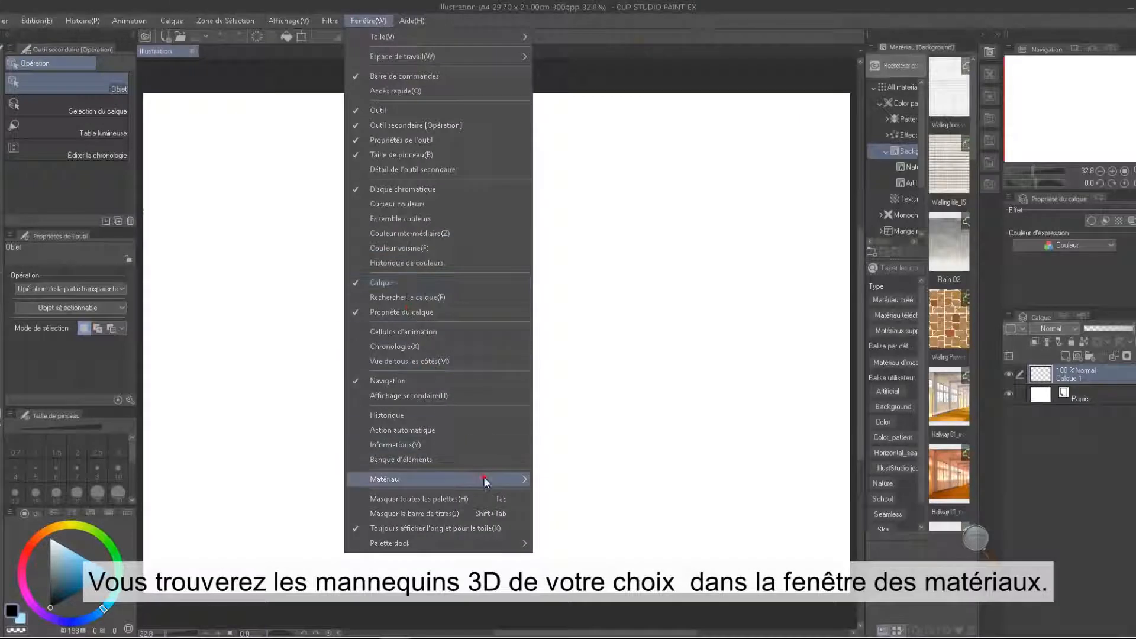
pyautogui.moveTo(484, 478)
pyautogui.click(585, 481)
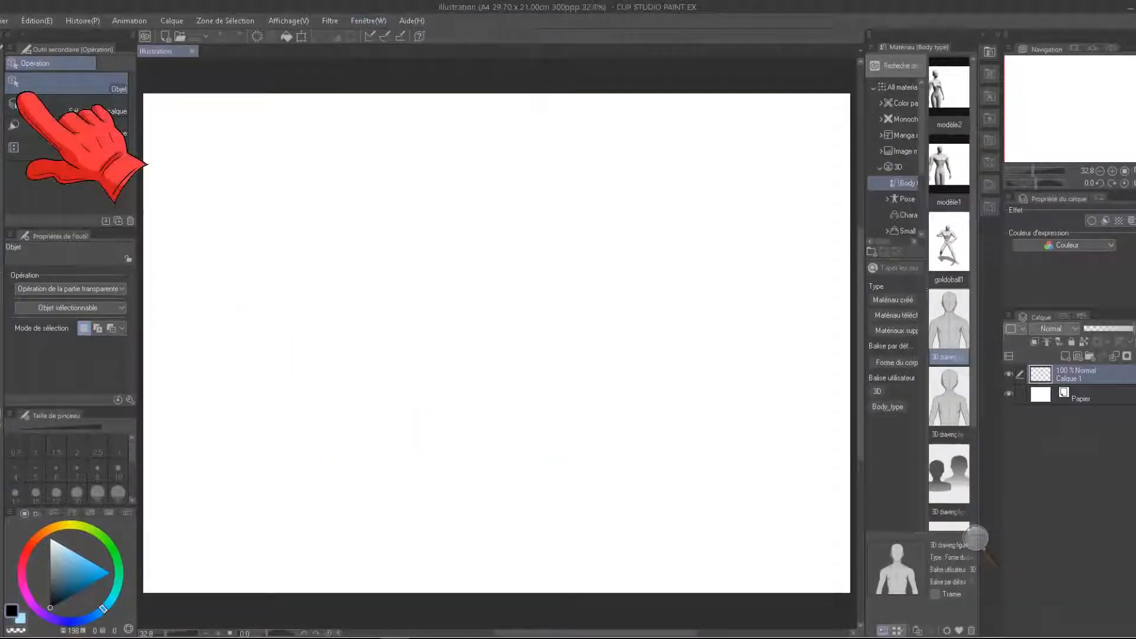
pyautogui.moveTo(950, 322); pyautogui.dragTo(496, 337)
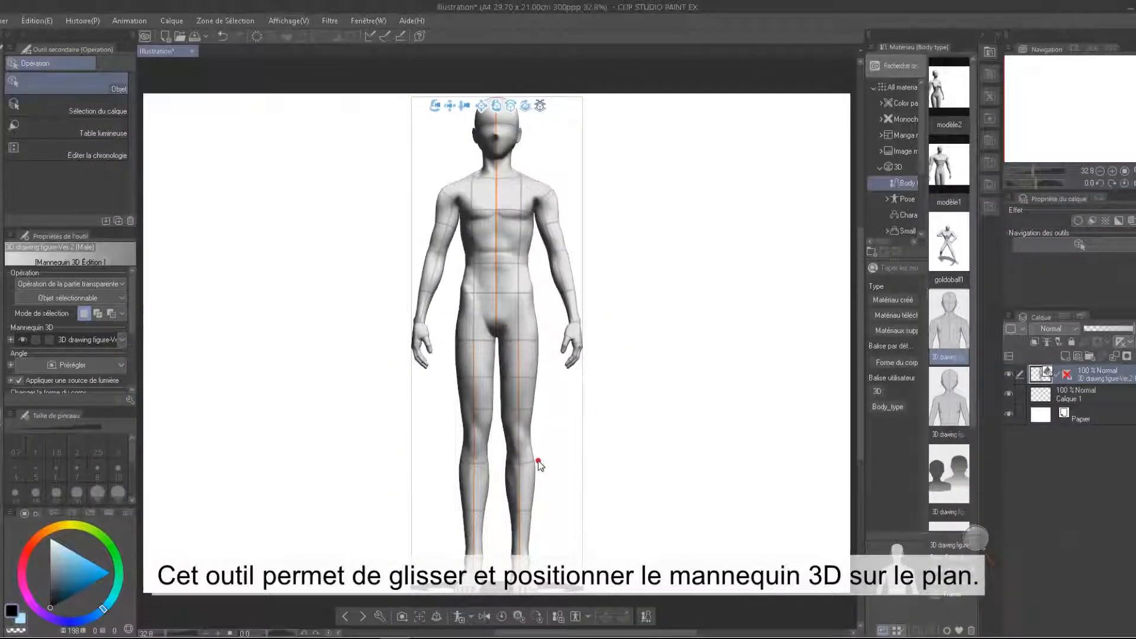
# Move the male mannequin to the left side of the canvas and add the female 3D drawing figure beside it
pyautogui.moveTo(548, 463); pyautogui.dragTo(563, 527)
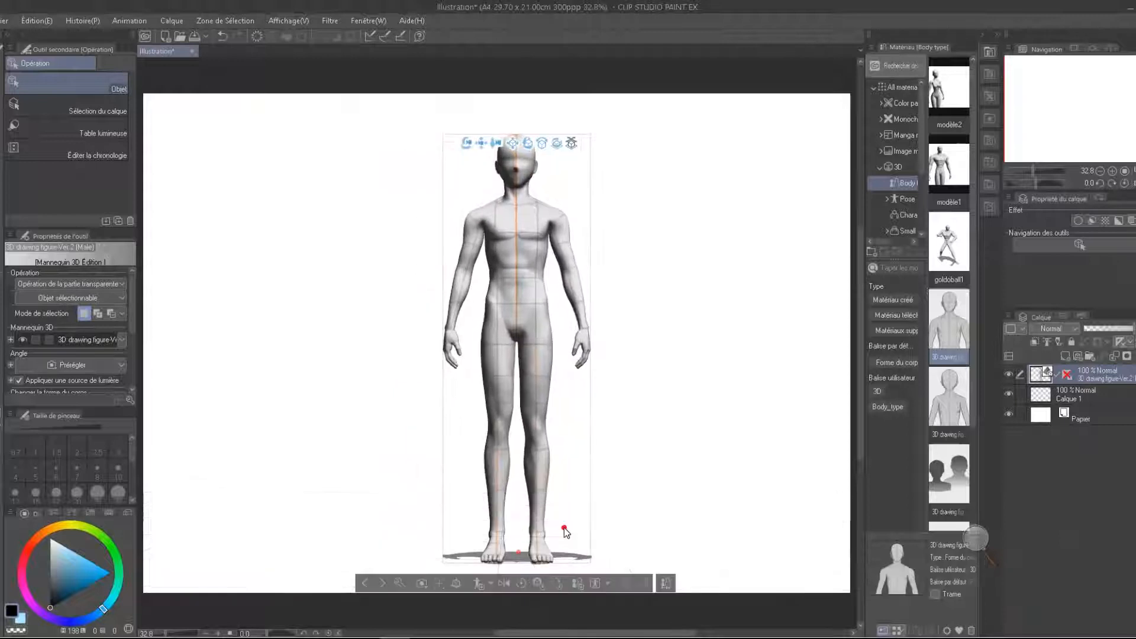
pyautogui.hotkey('ctrl', 'z')
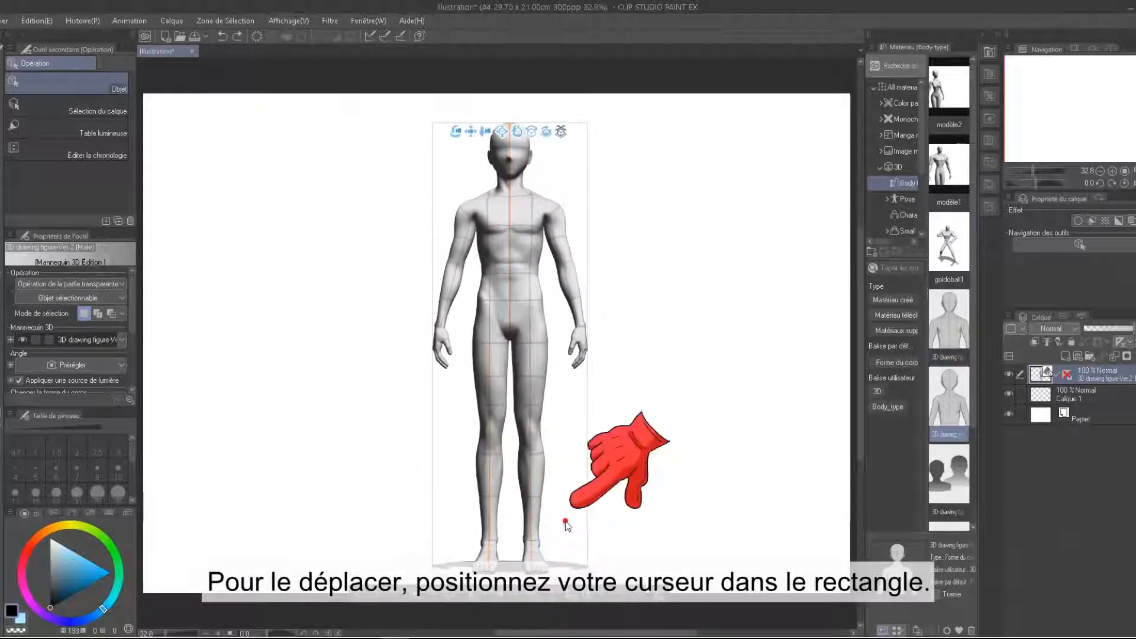
pyautogui.moveTo(565, 522); pyautogui.dragTo(319, 566)
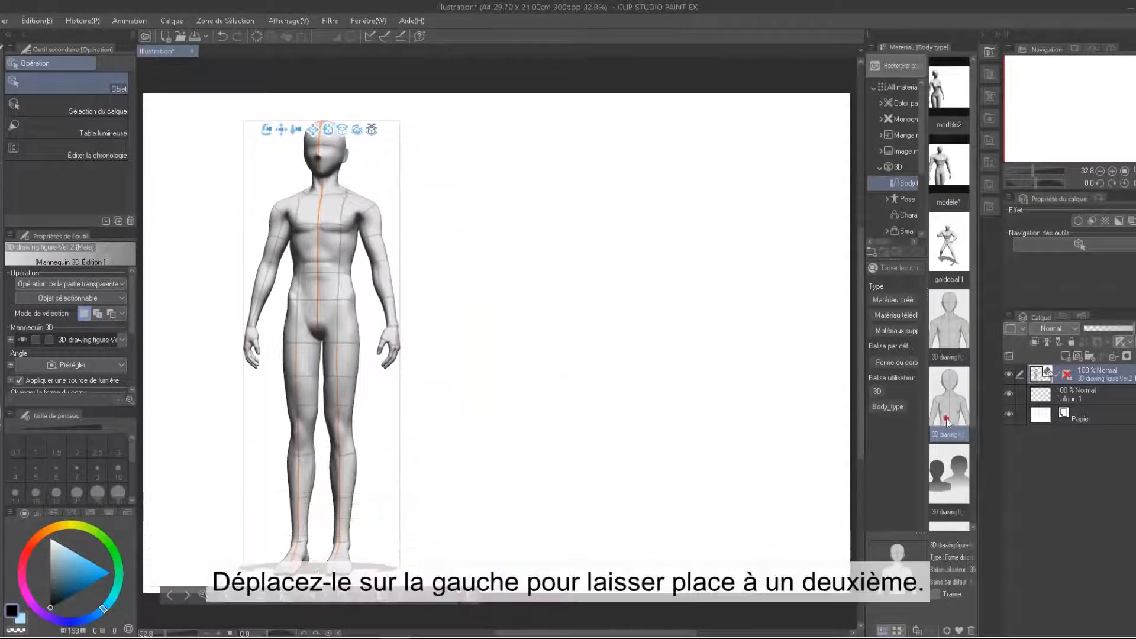
pyautogui.moveTo(947, 422); pyautogui.dragTo(644, 478)
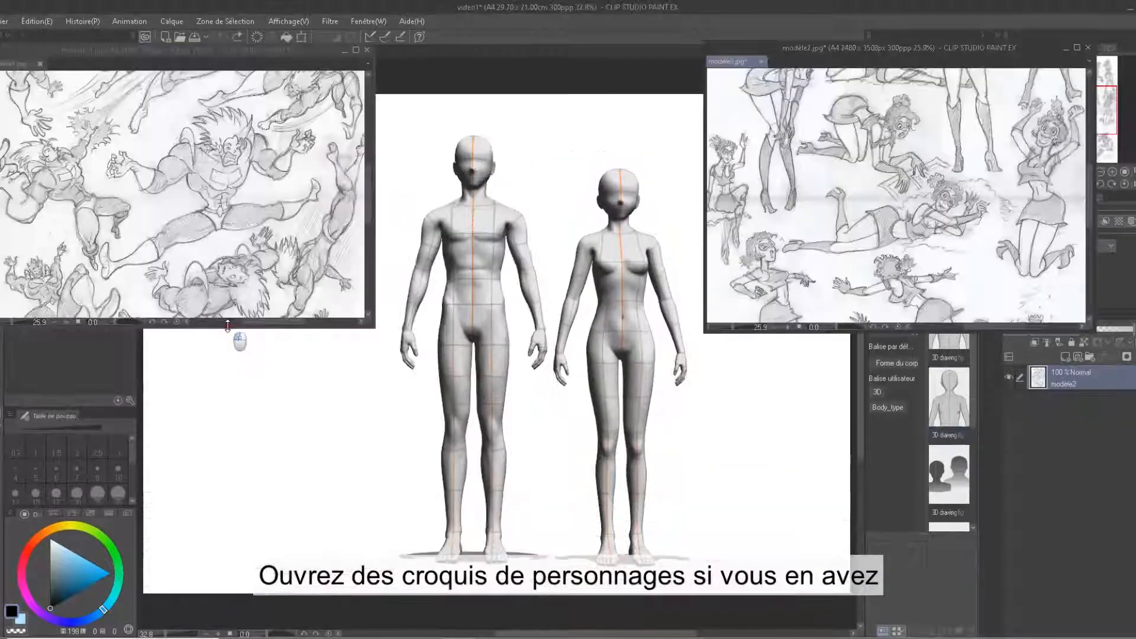
# Extend the modèles1.jpg and modèle2.jpg reference windows downward to show more of both sketch sheets
pyautogui.moveTo(227, 326); pyautogui.dragTo(204, 623)
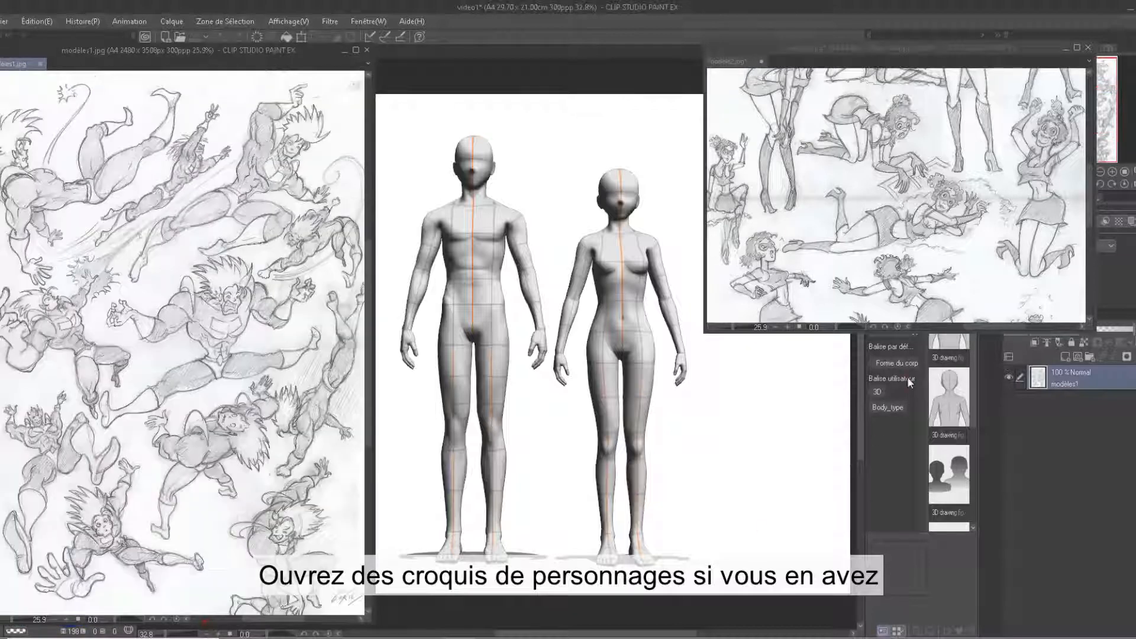
pyautogui.moveTo(927, 330); pyautogui.dragTo(935, 623)
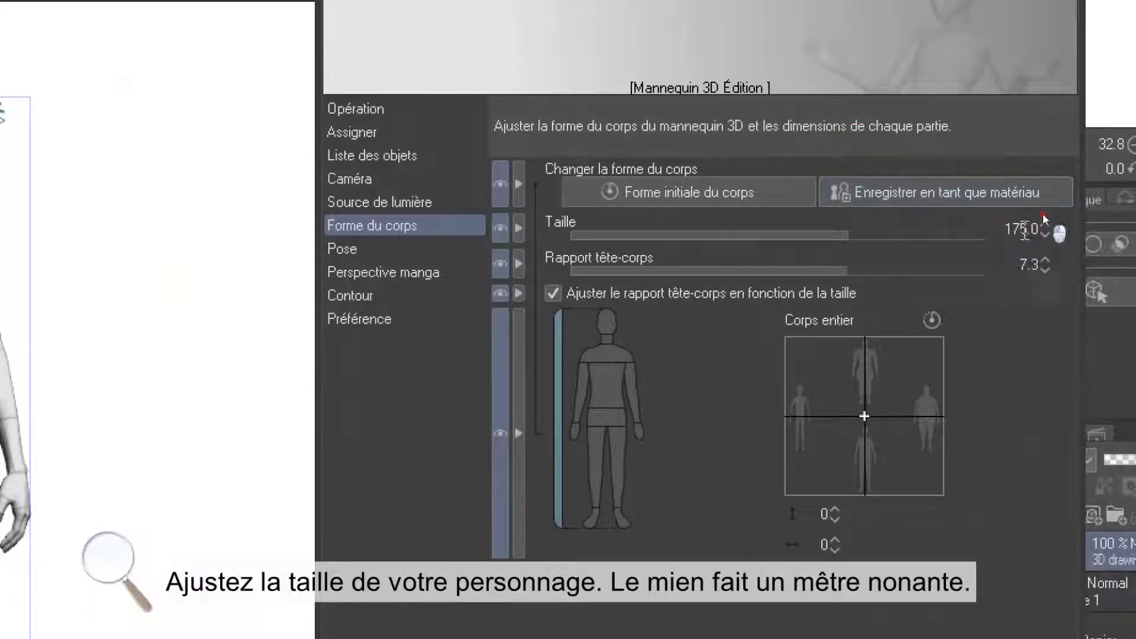
# Set the male mannequin's height to 190 and reposition it on the canvas
pyautogui.click(1024, 230)
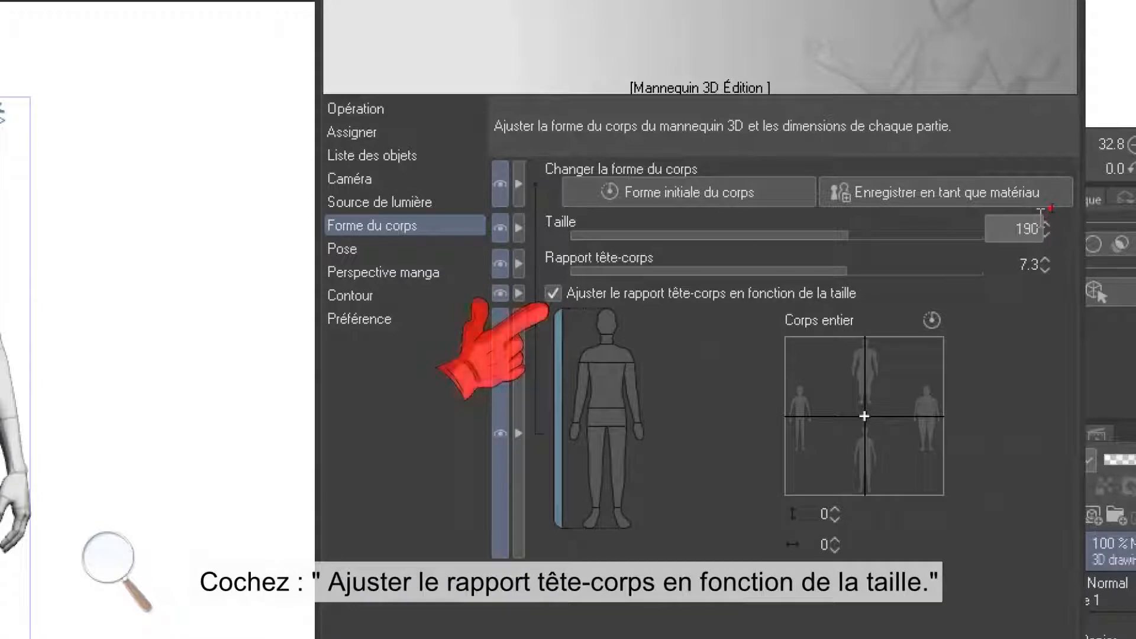
pyautogui.press('Return')
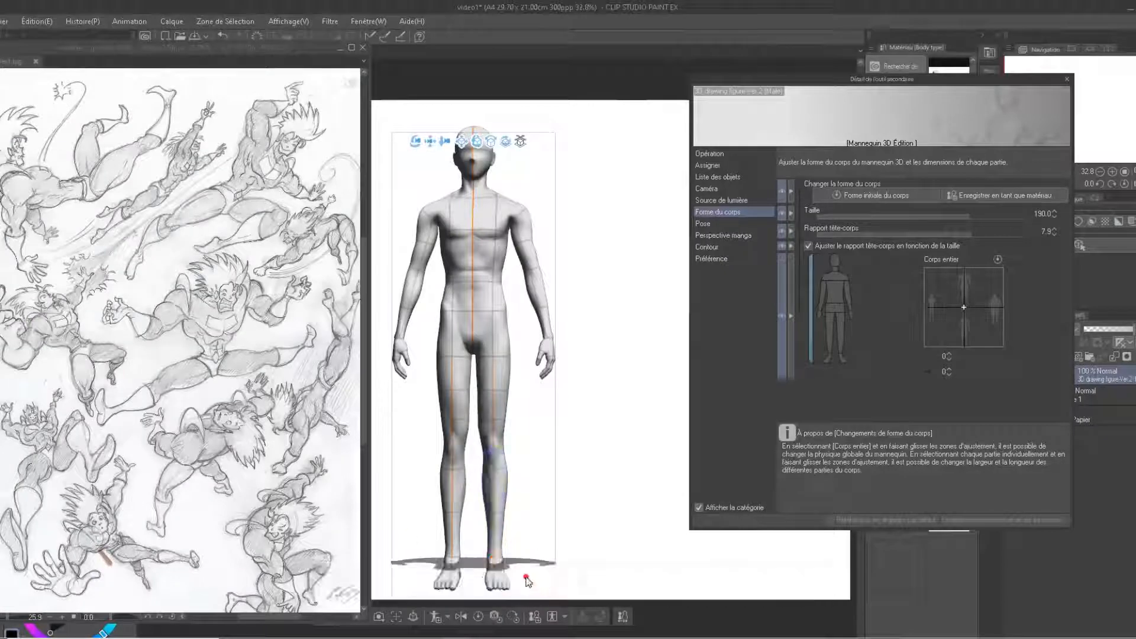
pyautogui.moveTo(553, 594); pyautogui.dragTo(522, 599)
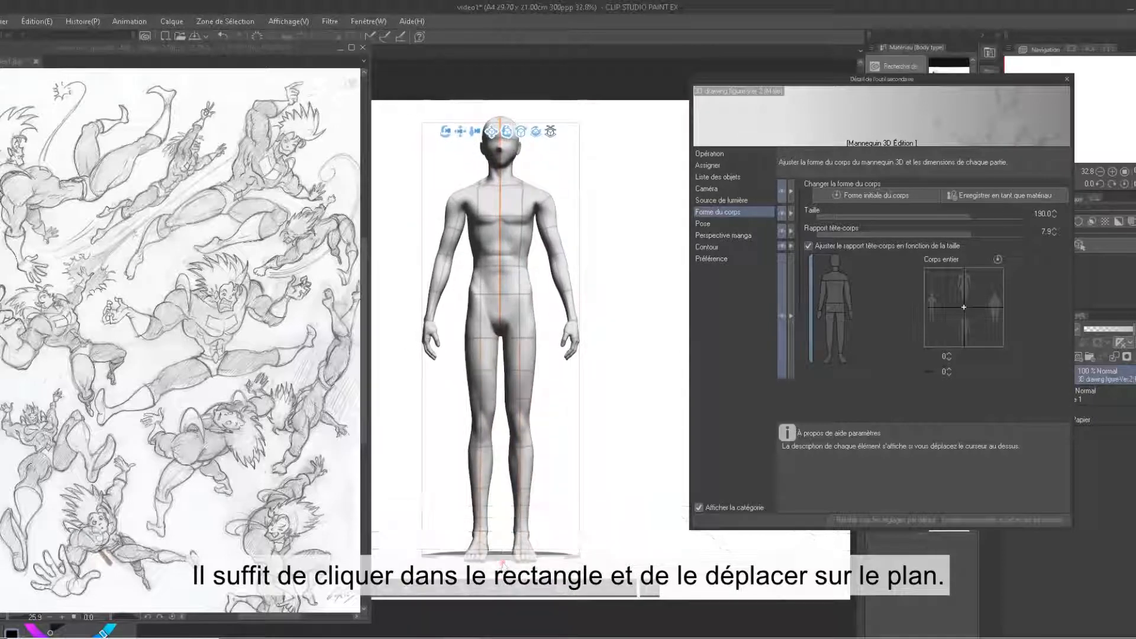
pyautogui.moveTo(505, 566); pyautogui.dragTo(501, 577)
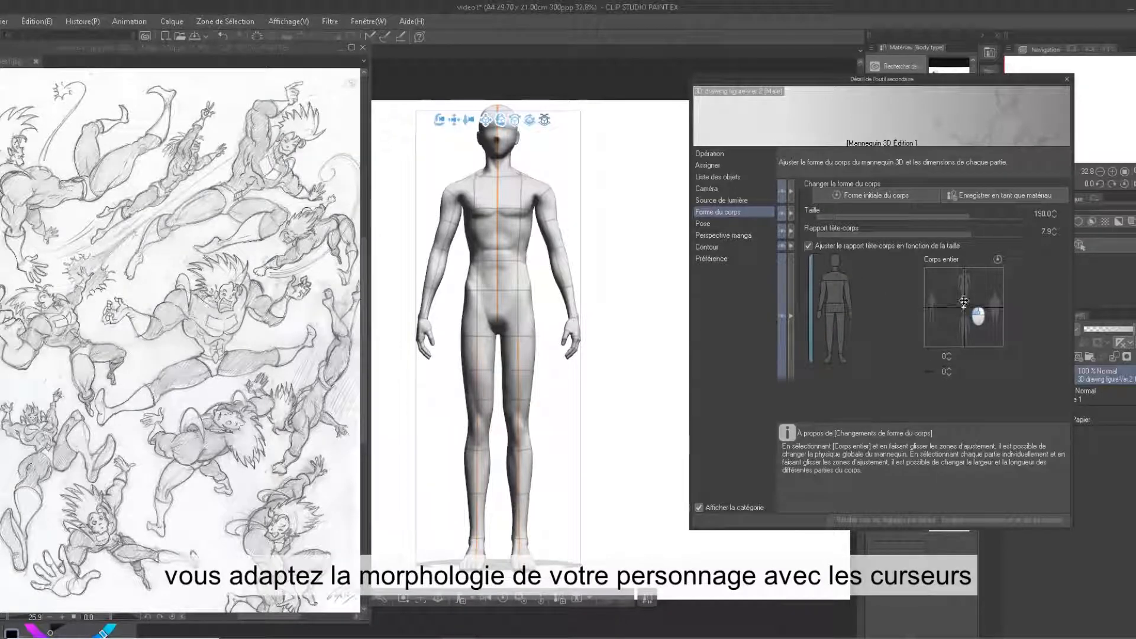
# Adjust the male mannequin's whole-body shape to about 16 vertically and -2 horizontally, fine-tuning the vertical value
pyautogui.moveTo(964, 303); pyautogui.dragTo(963, 298)
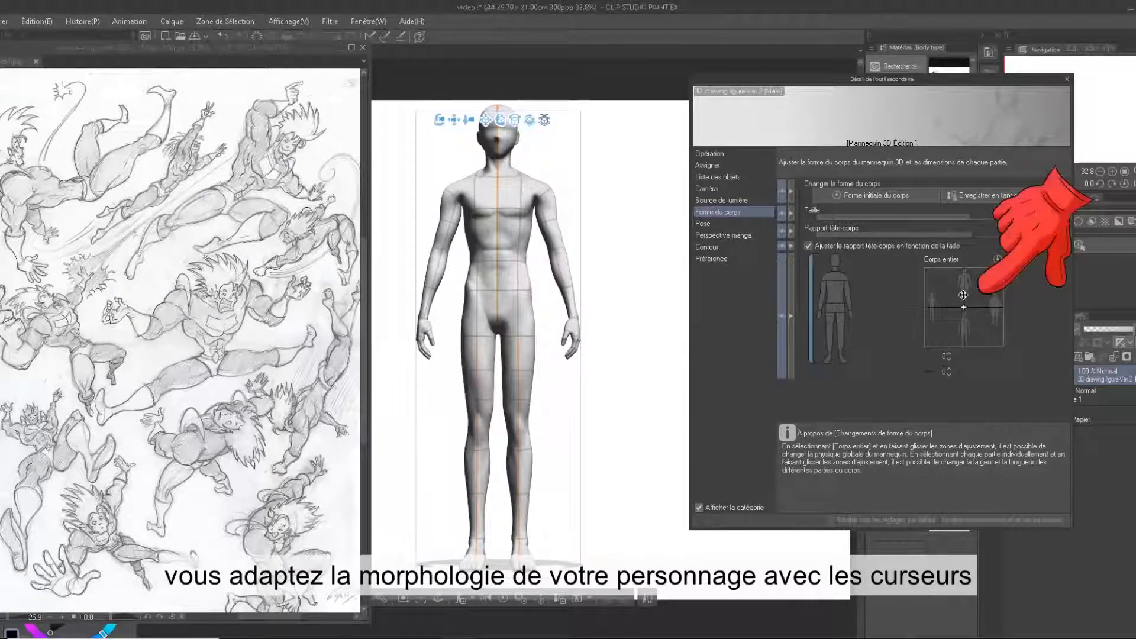
pyautogui.click(963, 295)
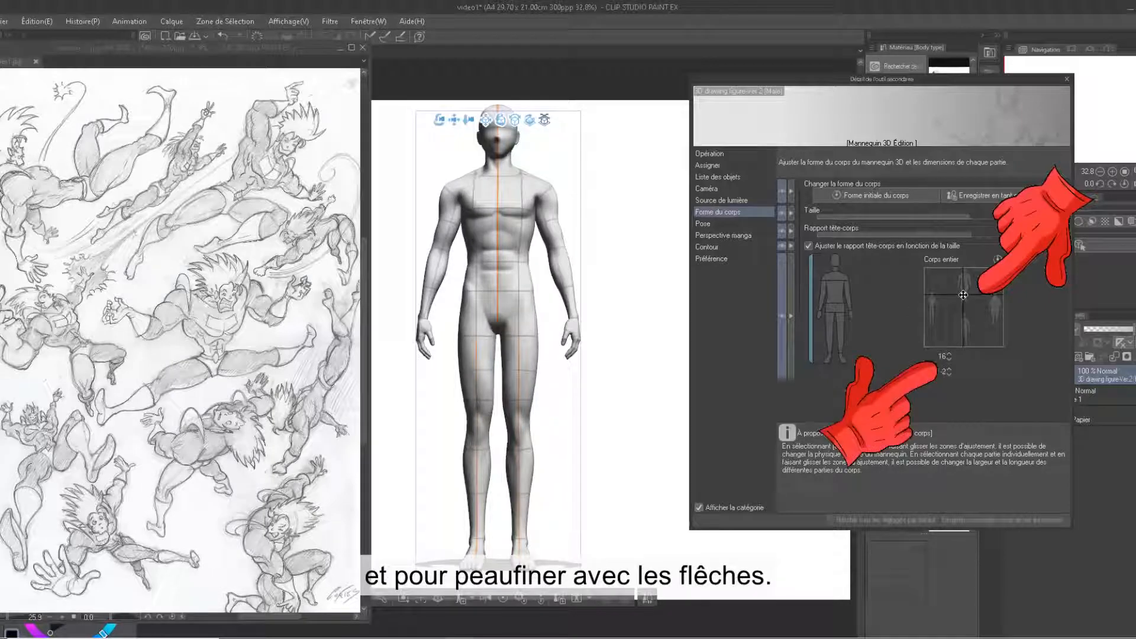
pyautogui.click(949, 358)
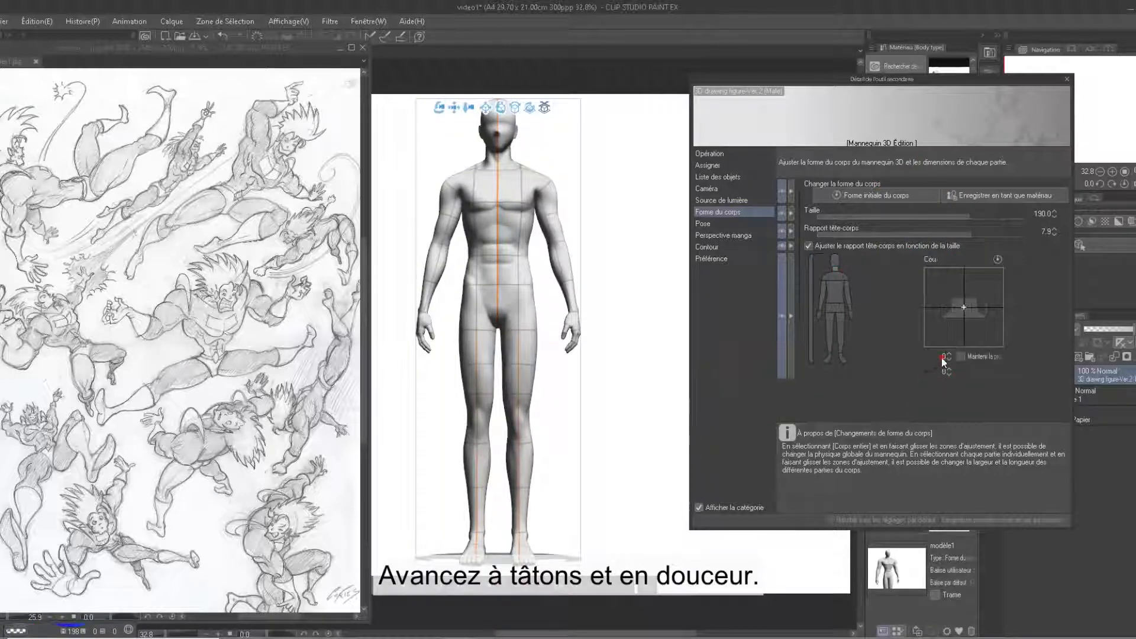
# Adjust the male mannequin's neck width and broaden its shoulders
pyautogui.moveTo(944, 370); pyautogui.dragTo(931, 382)
pyautogui.click(823, 277)
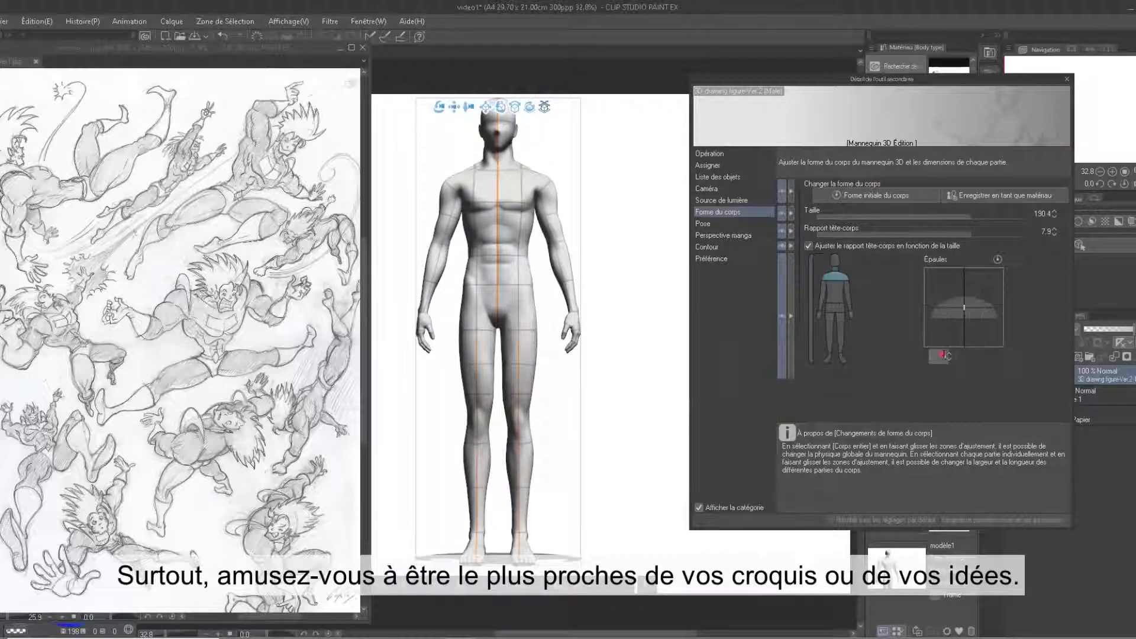
pyautogui.moveTo(963, 307); pyautogui.dragTo(997, 307)
# Set the male mannequin's torso width to -18 and its arm width to 50
pyautogui.click(836, 296)
pyautogui.write('-40')
pyautogui.press('Return')
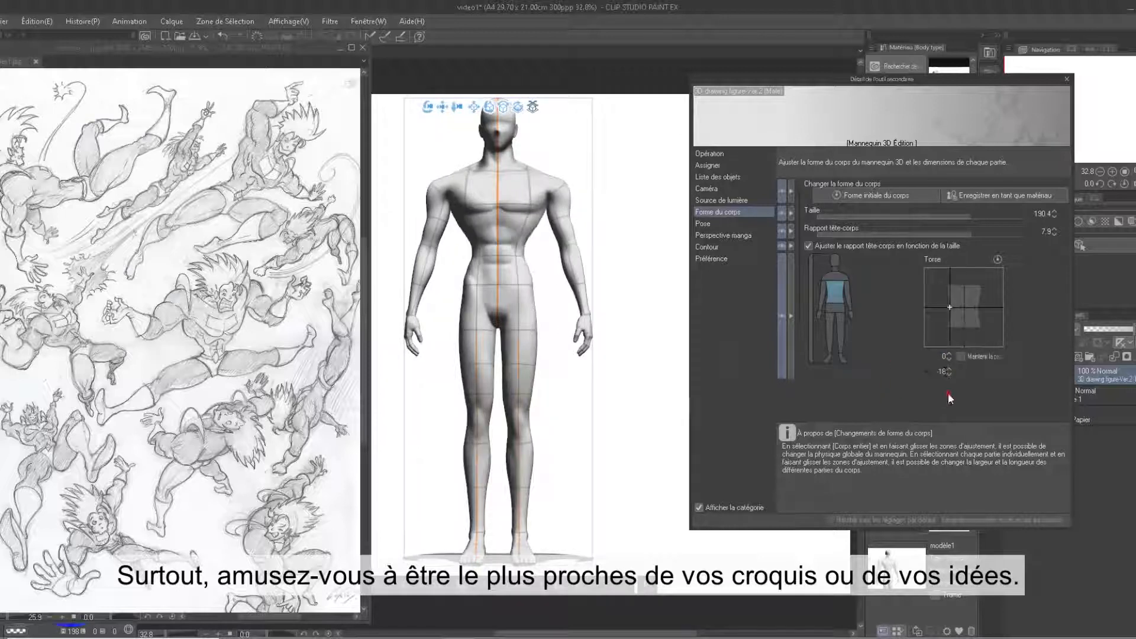
pyautogui.click(846, 296)
pyautogui.click(944, 370)
pyautogui.write('100')
pyautogui.press('Return')
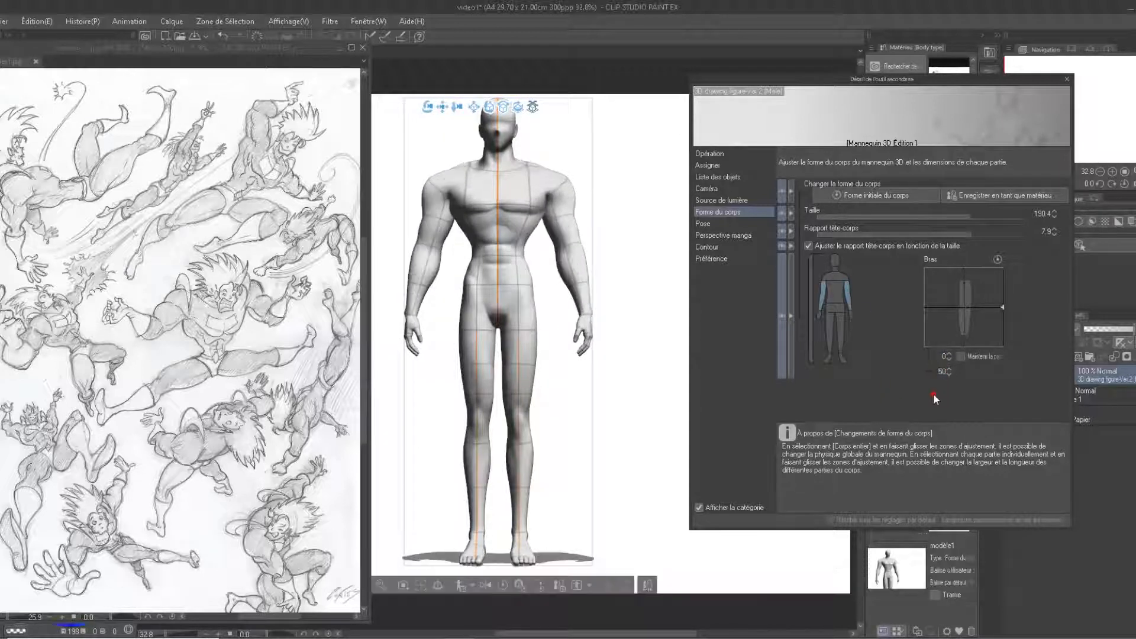
# Set the male mannequin's leg width to 17 and its feet to -6 vertically and -10 horizontally
pyautogui.click(841, 329)
pyautogui.click(959, 387)
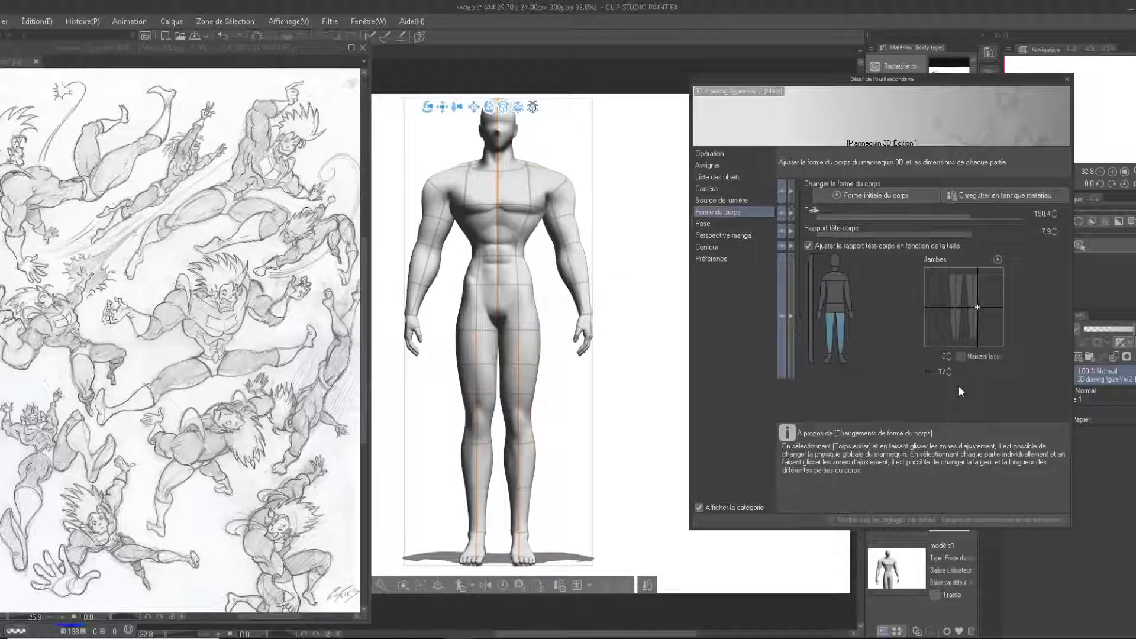
pyautogui.click(843, 357)
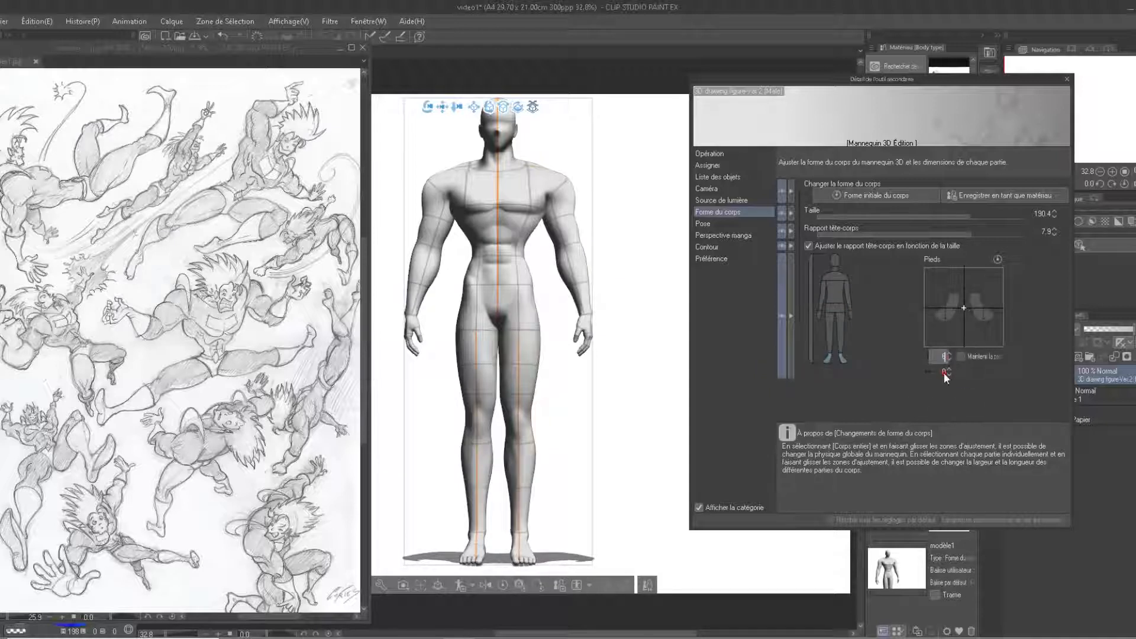
pyautogui.write('-6')
pyautogui.click(940, 371)
pyautogui.write('-10')
pyautogui.press('Return')
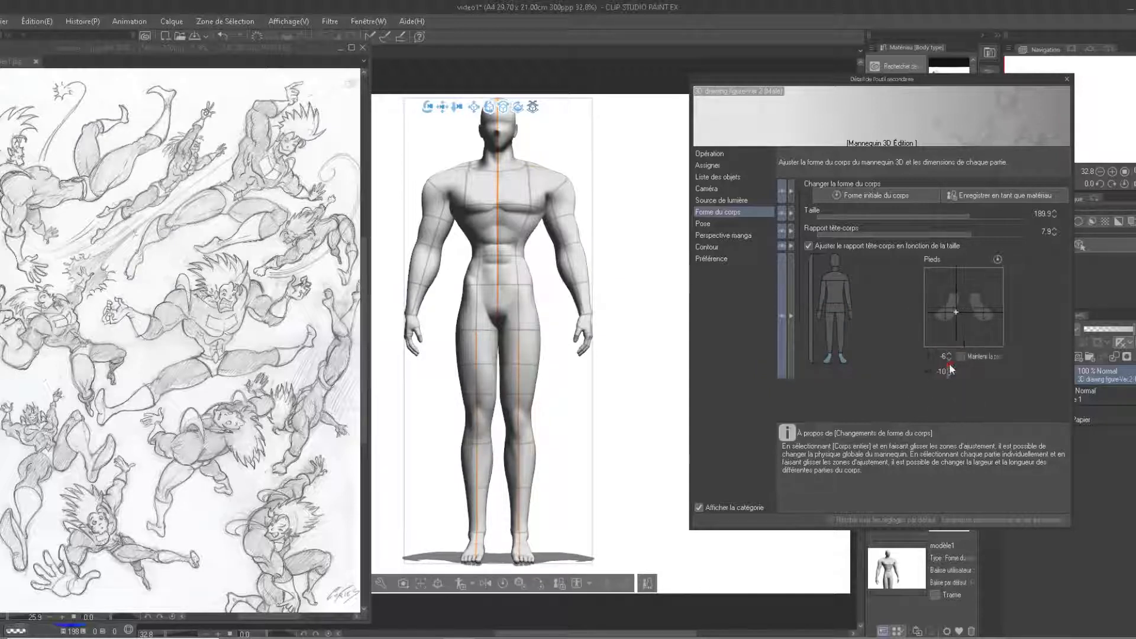
# Set the male mannequin's hand length to 15 and its whole-body horizontal value to -22
pyautogui.click(818, 315)
pyautogui.click(939, 373)
pyautogui.write('150')
pyautogui.click(943, 357)
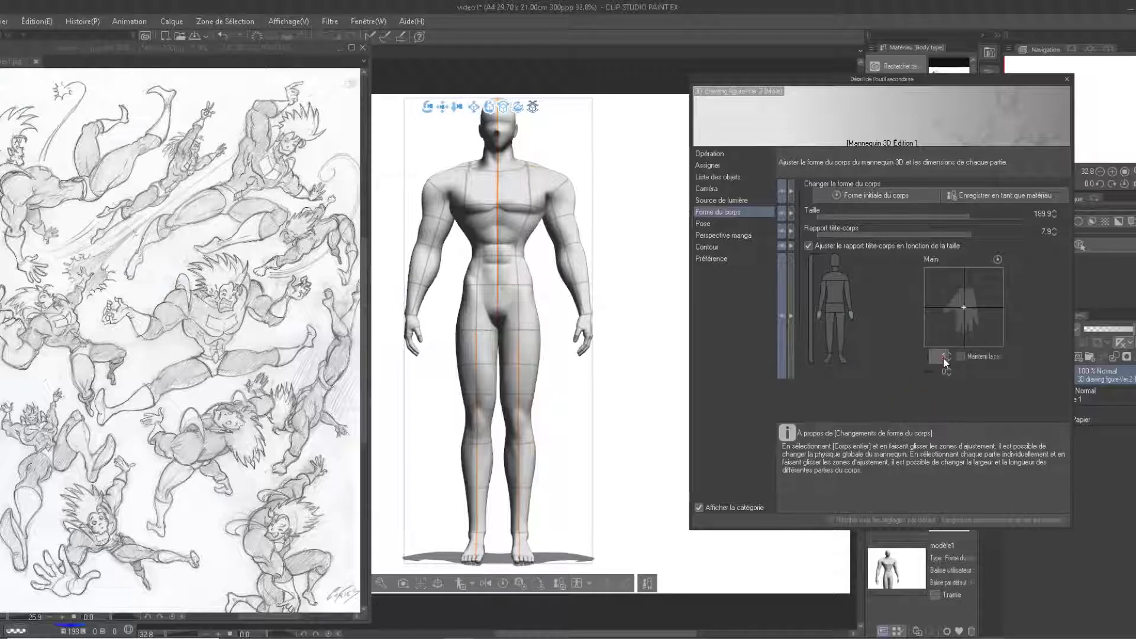
pyautogui.write('15')
pyautogui.press('Return')
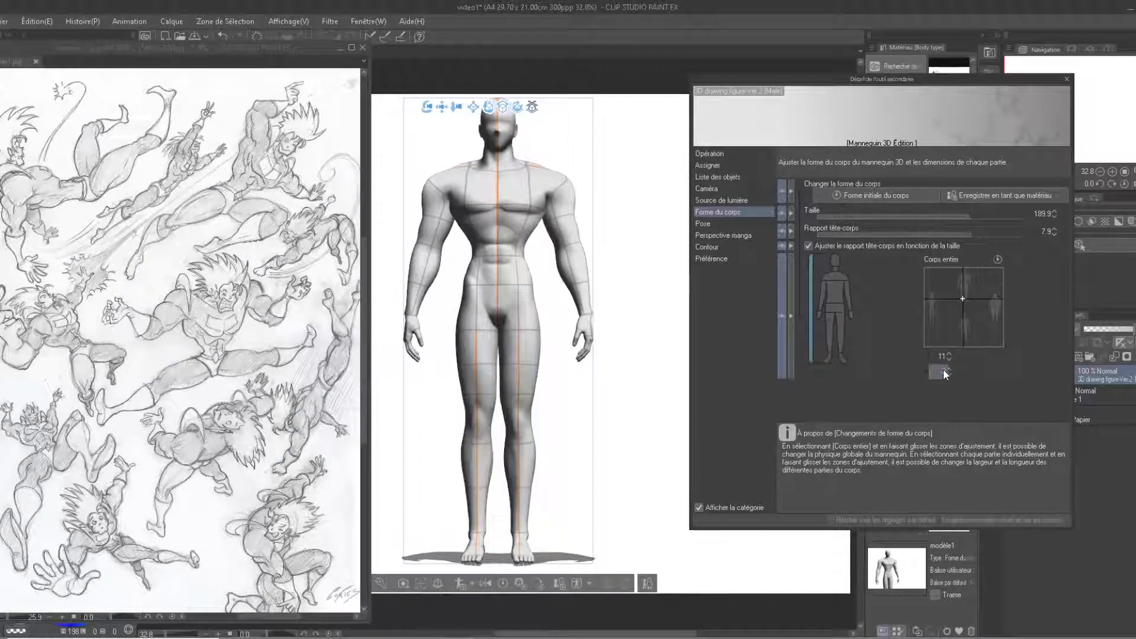
pyautogui.write('-22')
pyautogui.press('Return')
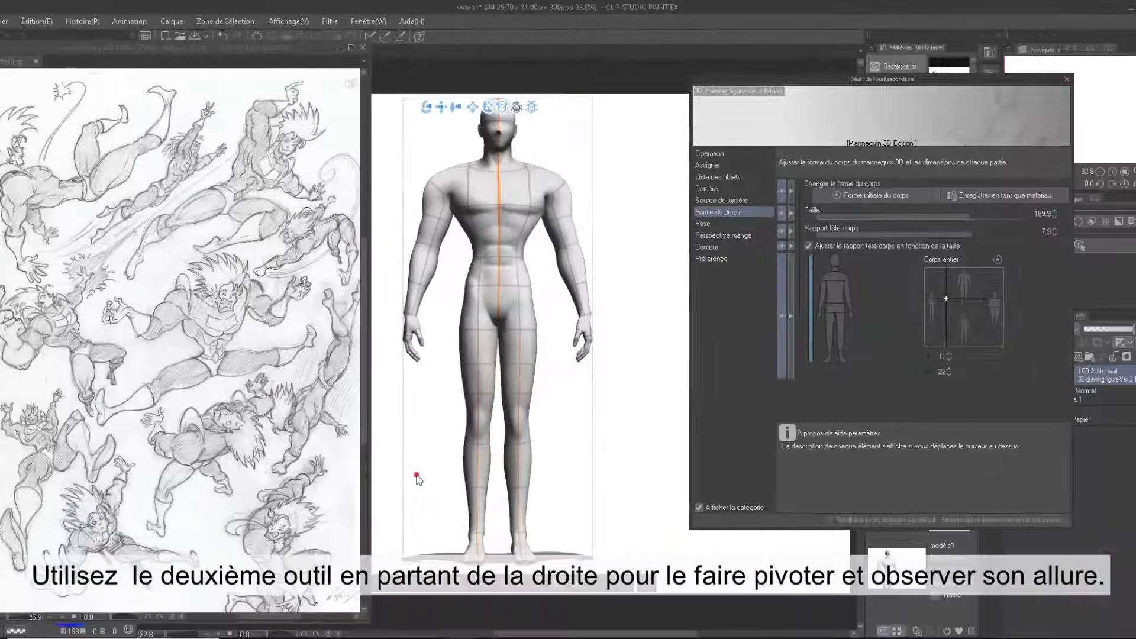
# Rotate the male mannequin and examine its build in the four-view All Sides View, then return to the canvas
pyautogui.moveTo(417, 478); pyautogui.dragTo(769, 553)
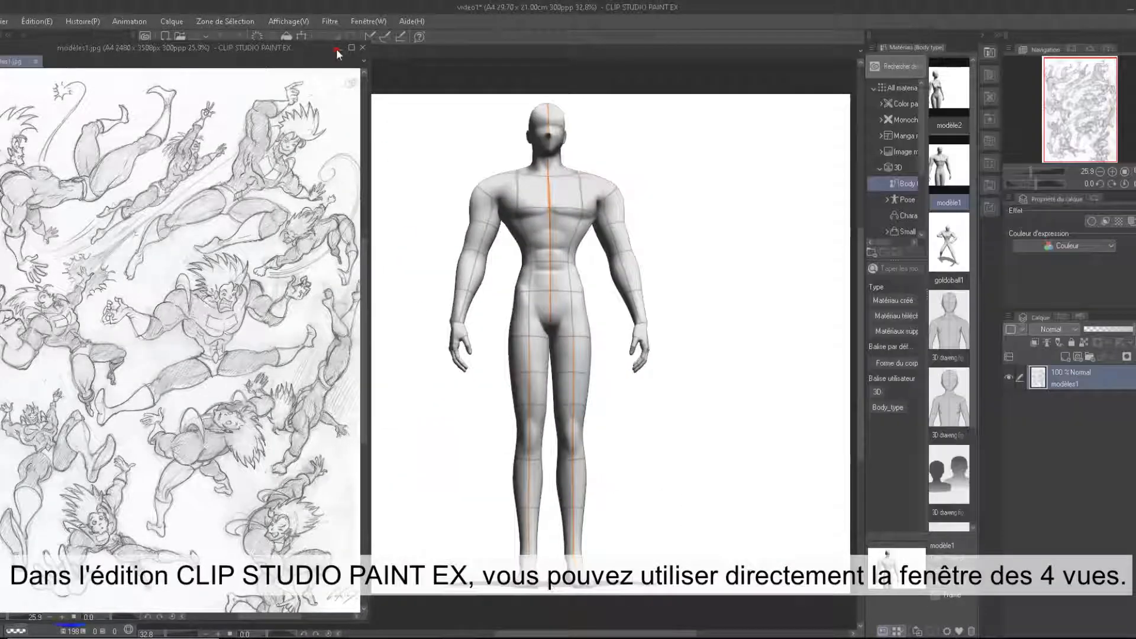
pyautogui.click(340, 48)
pyautogui.click(369, 21)
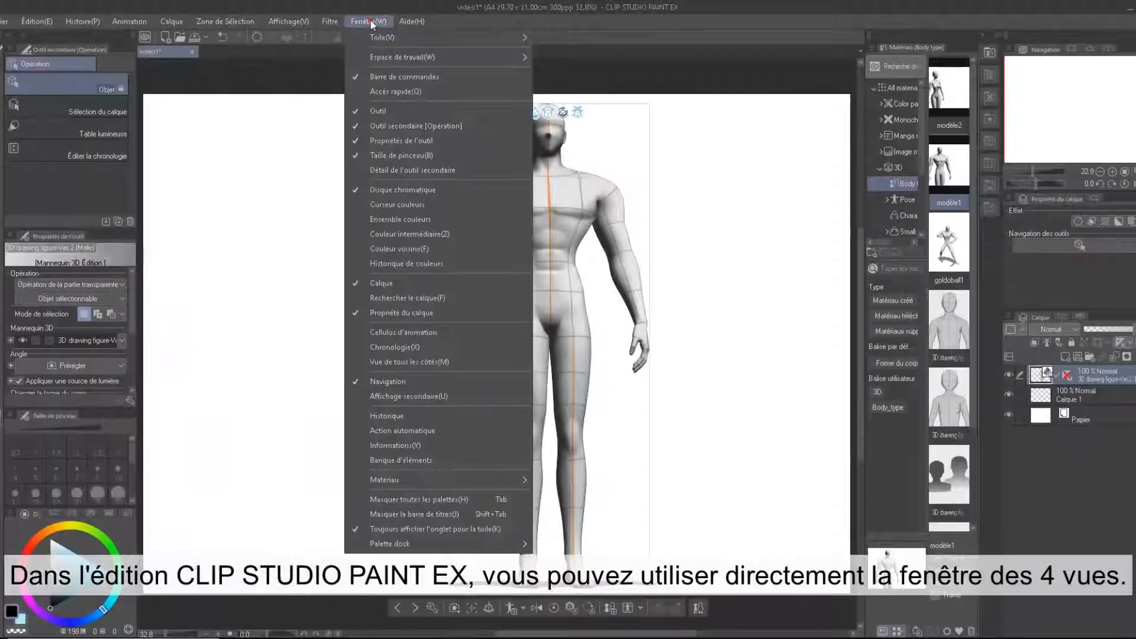
pyautogui.click(428, 361)
pyautogui.moveTo(644, 243); pyautogui.dragTo(1034, 309)
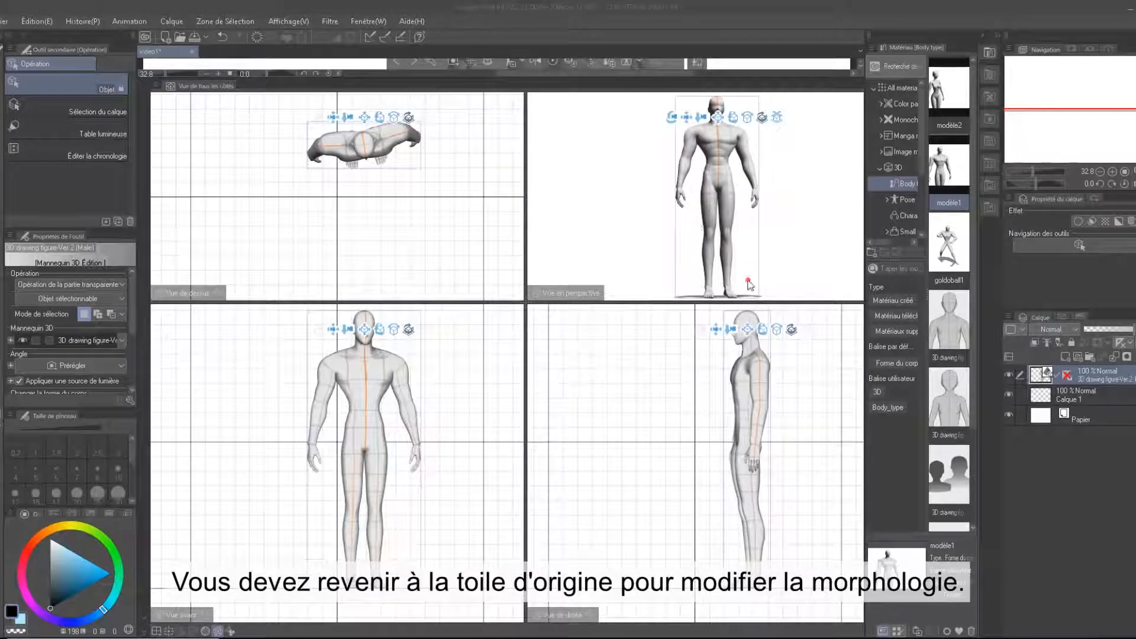
pyautogui.click(368, 21)
pyautogui.click(442, 364)
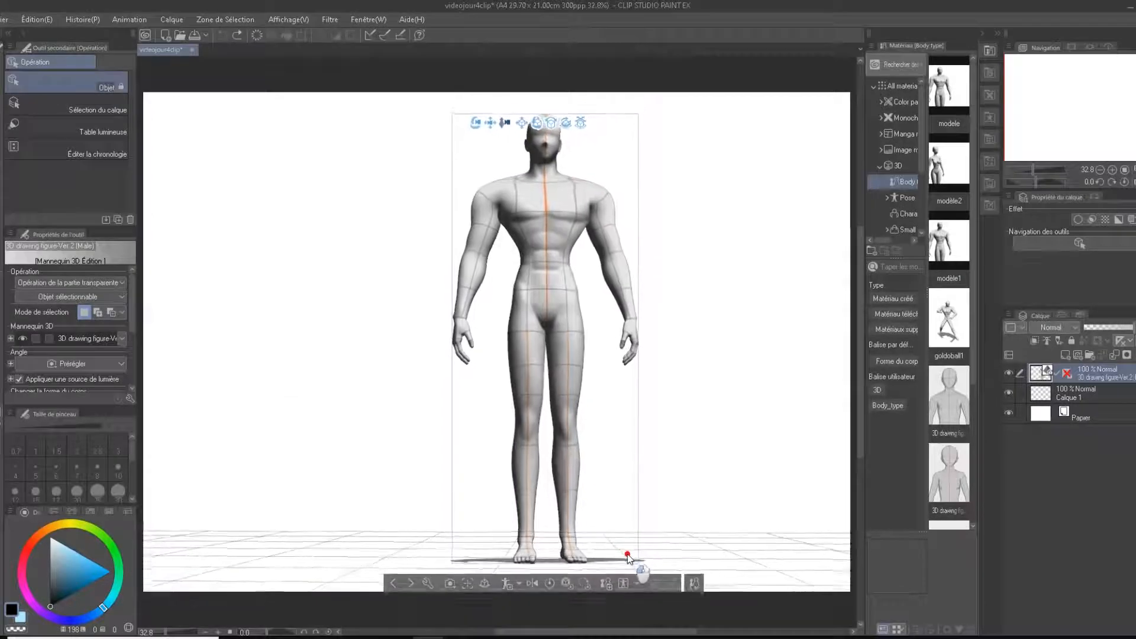
pyautogui.click(631, 537)
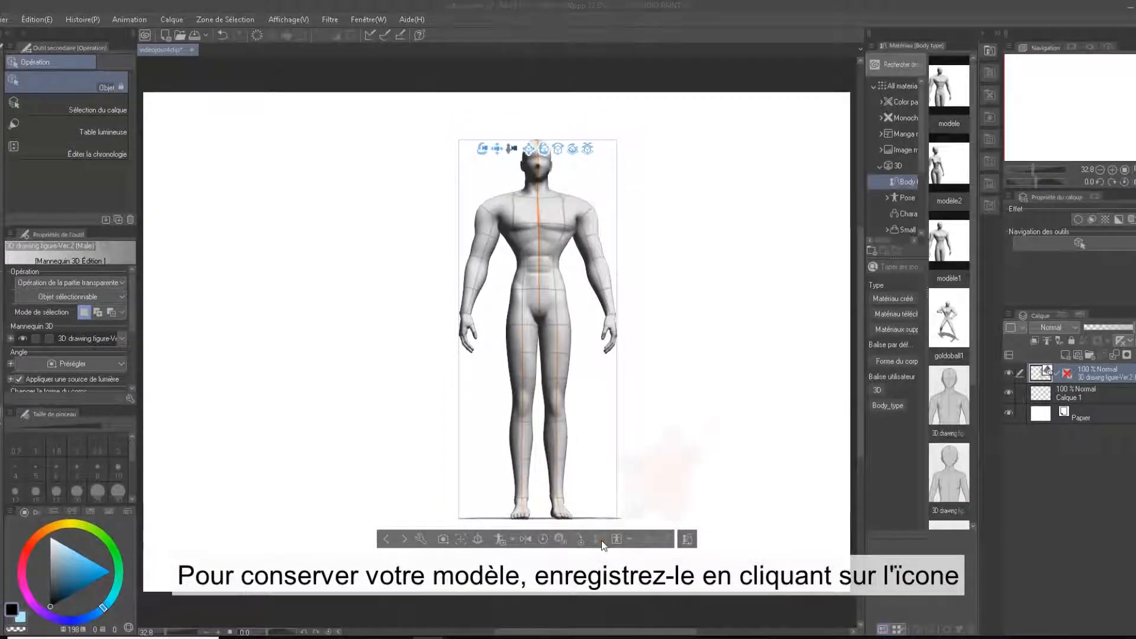
pyautogui.click(600, 539)
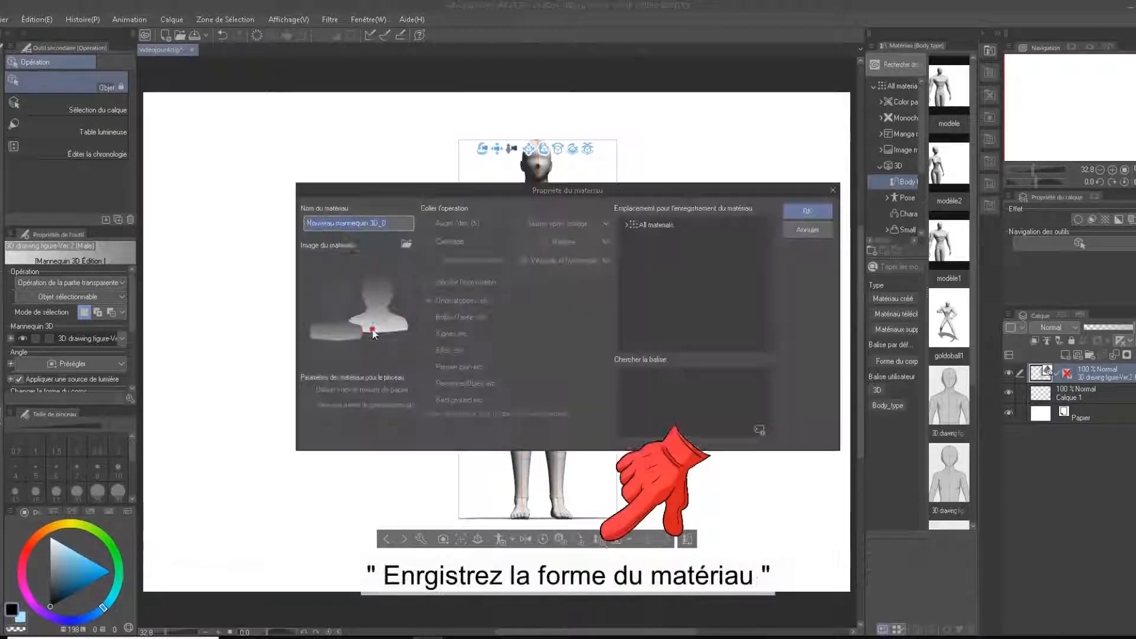
pyautogui.click(808, 231)
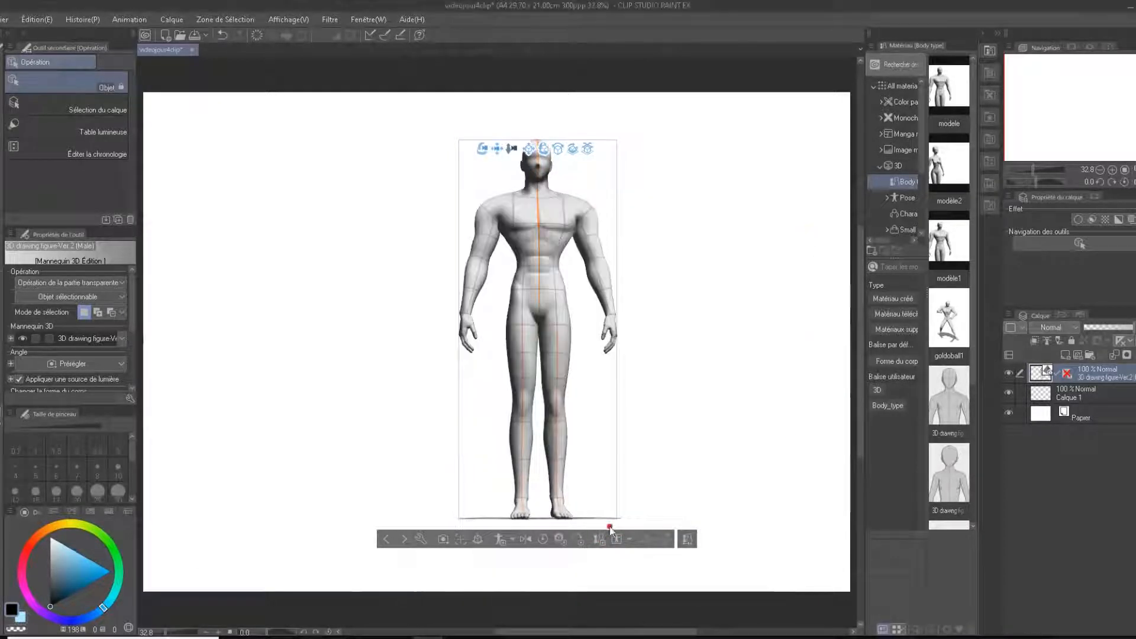
pyautogui.click(500, 537)
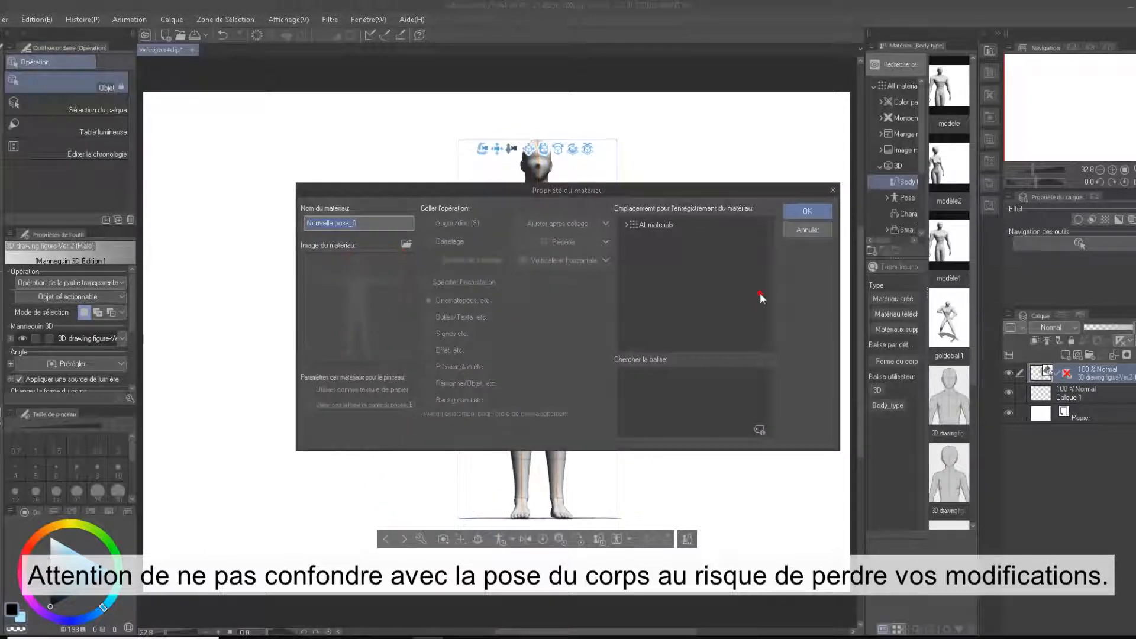
pyautogui.click(814, 231)
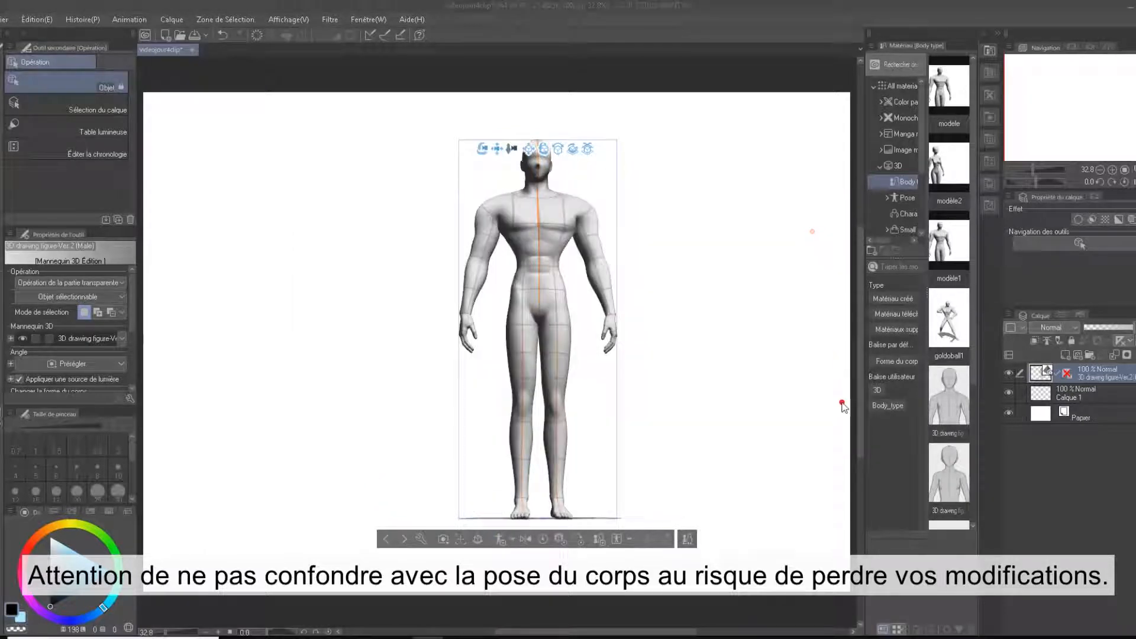
# Start registering the mannequin's body shape as a material named modèle, with a JPEG thumbnail as its image
pyautogui.click(595, 539)
pyautogui.click(403, 247)
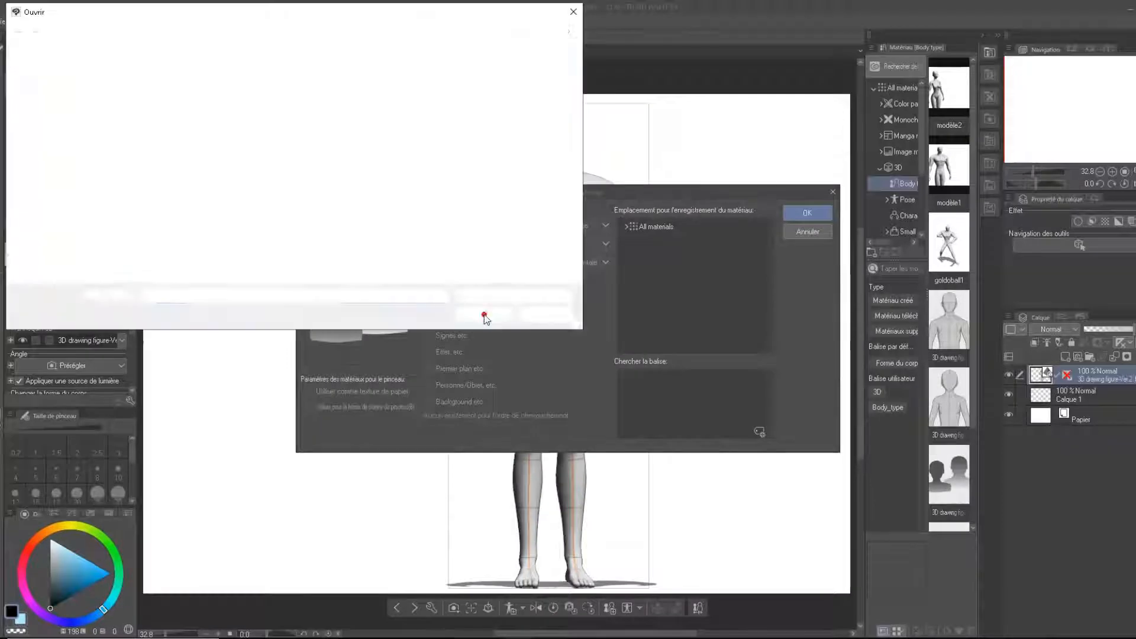
pyautogui.click(145, 98)
pyautogui.click(483, 314)
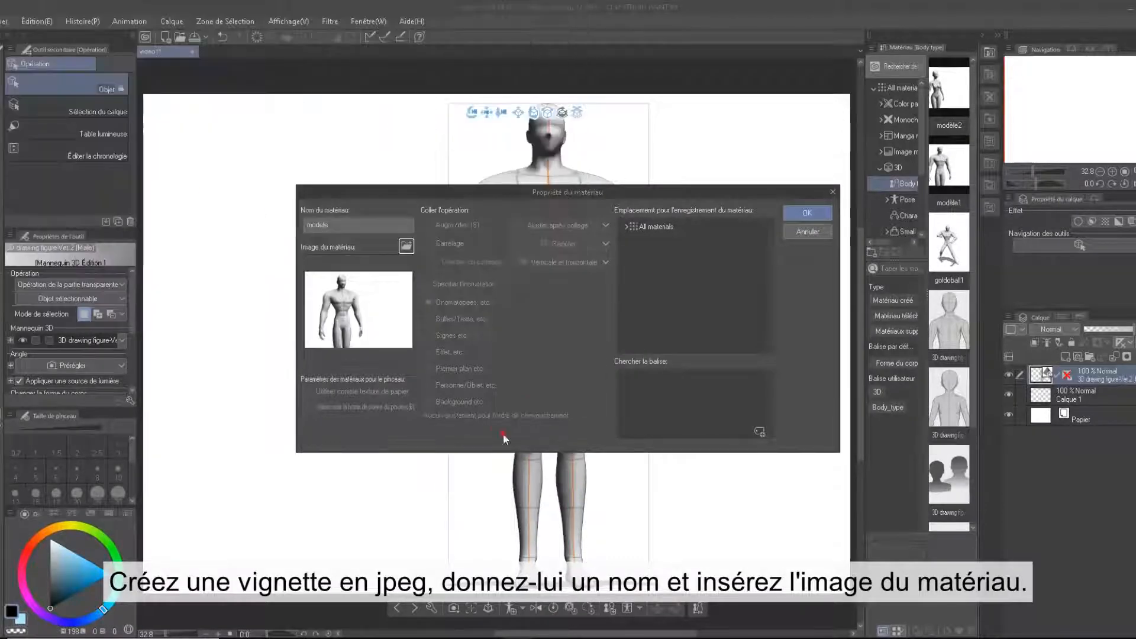
# Save the body shape material in the Body type folder under 3D
pyautogui.click(630, 229)
pyautogui.click(626, 227)
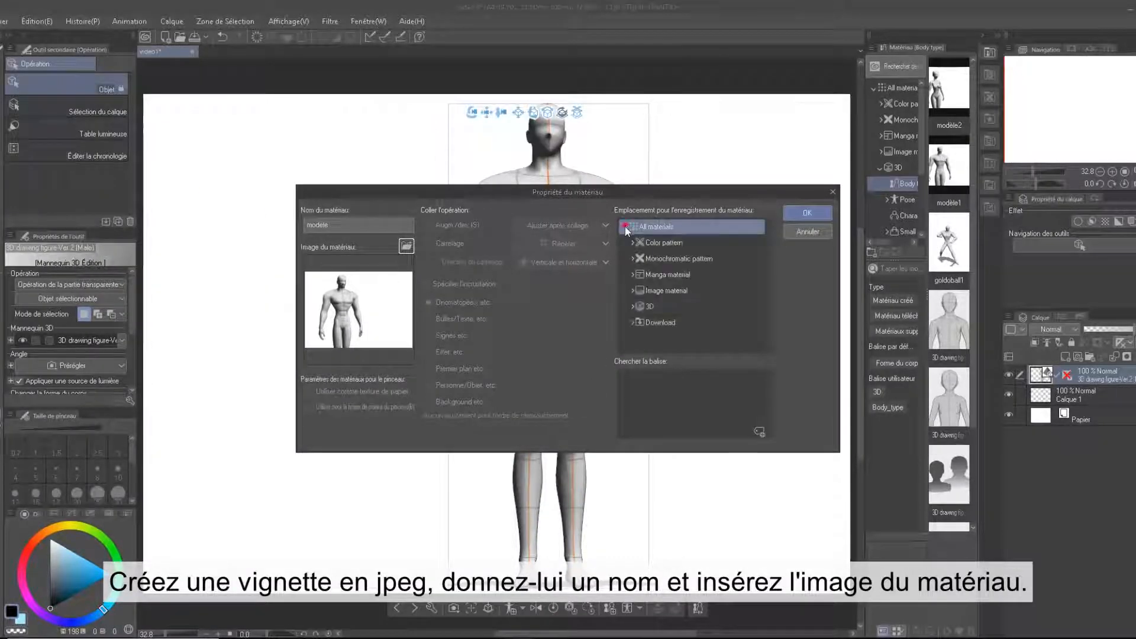
pyautogui.click(630, 306)
pyautogui.click(653, 321)
pyautogui.click(804, 213)
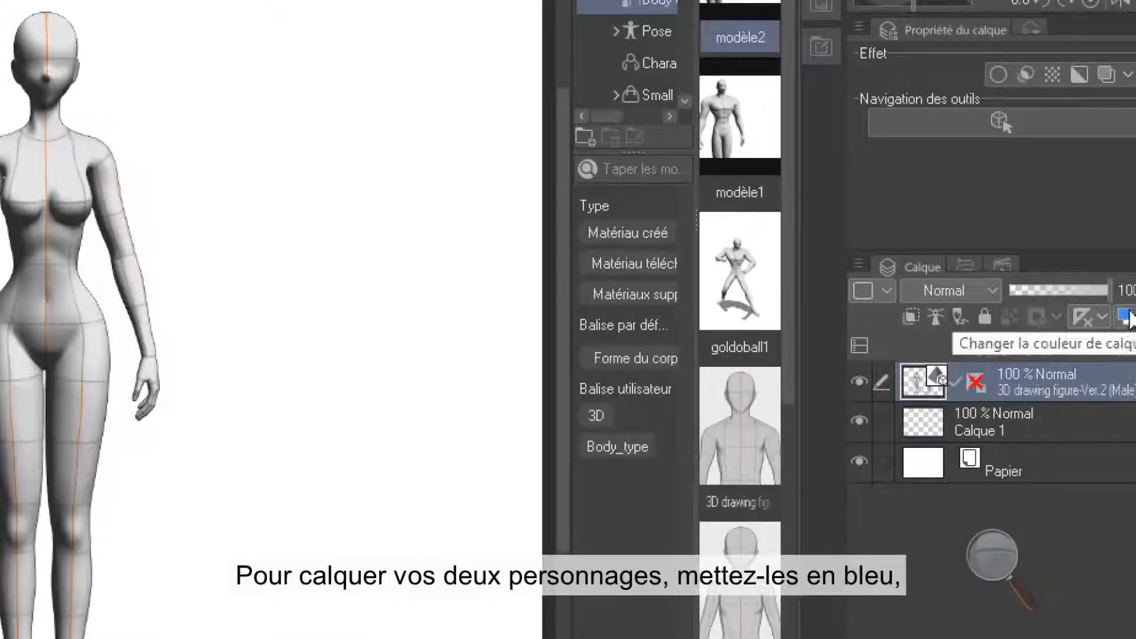
# Apply the blue layer colour to the female mannequin's 3D layer and lower its opacity to 50%
pyautogui.click(1129, 316)
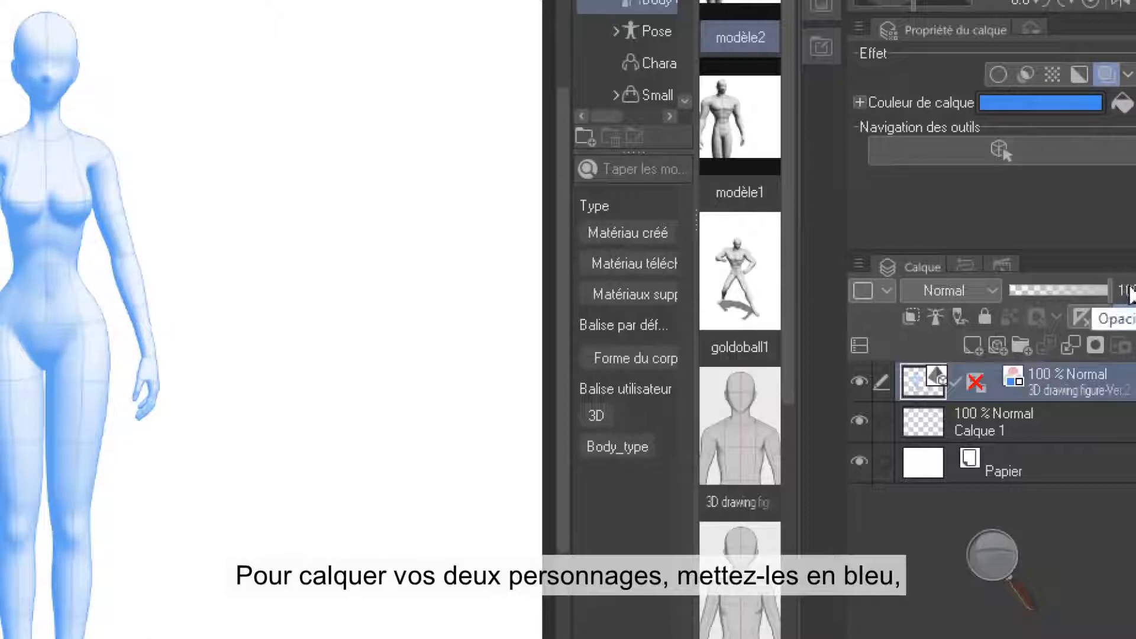
pyautogui.click(1131, 292)
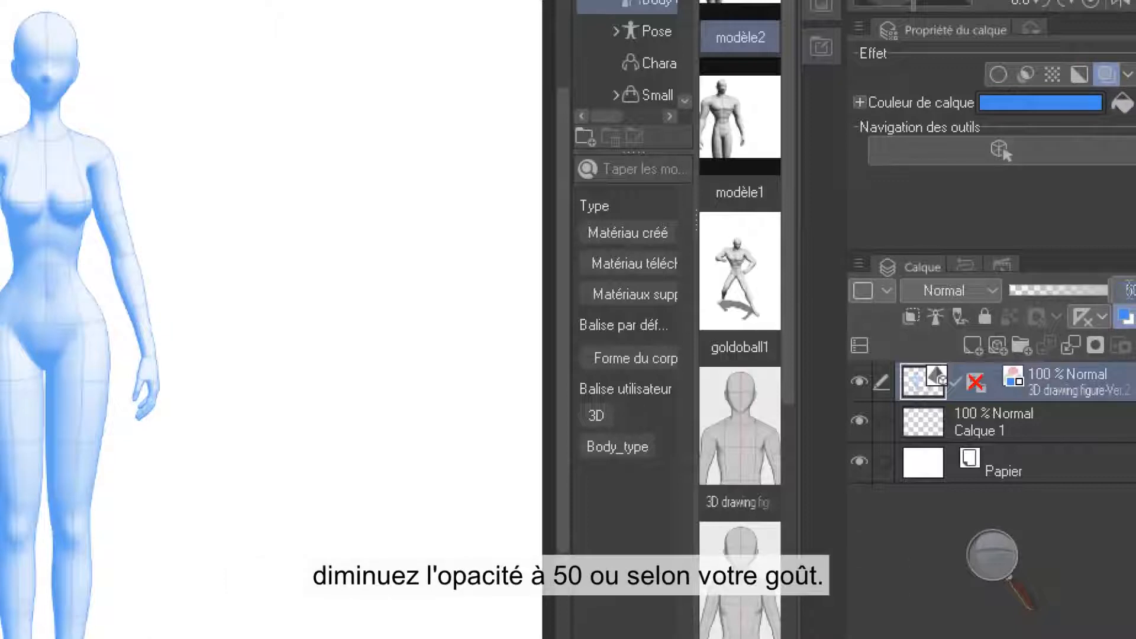
pyautogui.press('Return')
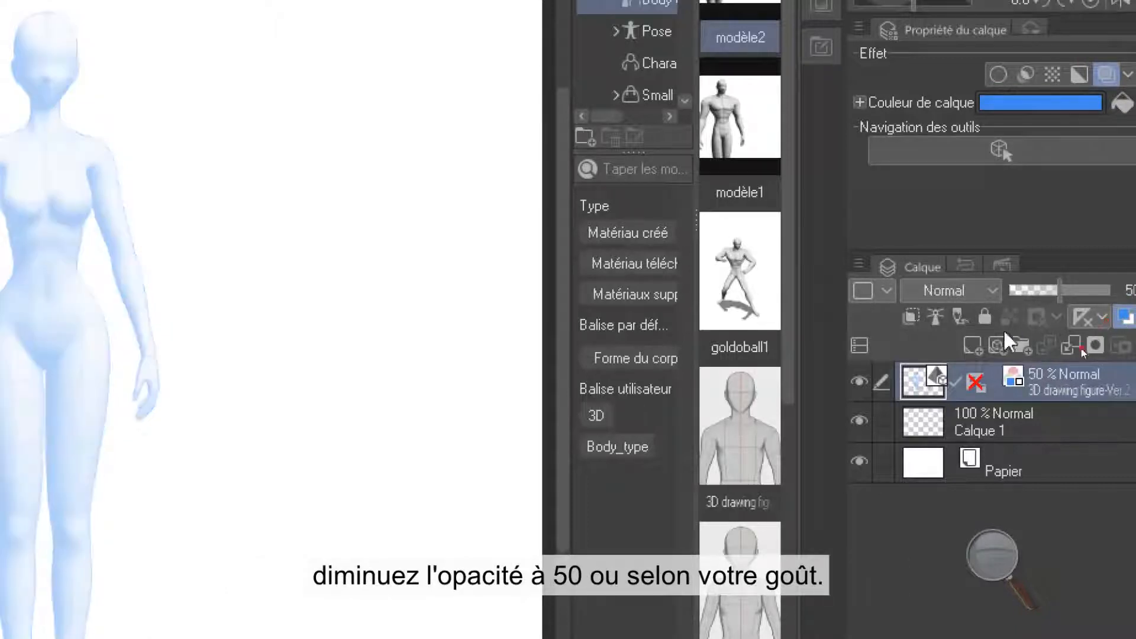
# On a new raster layer, trace the female character's crop top hem, arm bands and neckline details in pencil
pyautogui.click(971, 344)
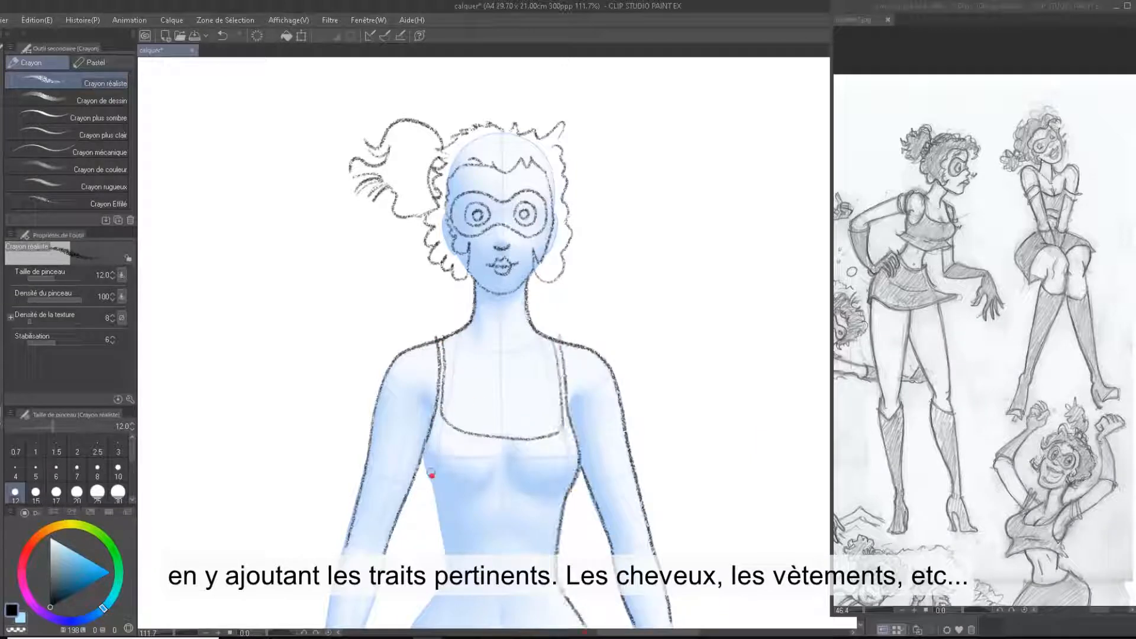
pyautogui.moveTo(424, 454)
pyautogui.mouseDown()
pyautogui.moveTo(443, 536)
pyautogui.moveTo(418, 547)
pyautogui.mouseUp()
pyautogui.moveTo(419, 548); pyautogui.dragTo(567, 548)
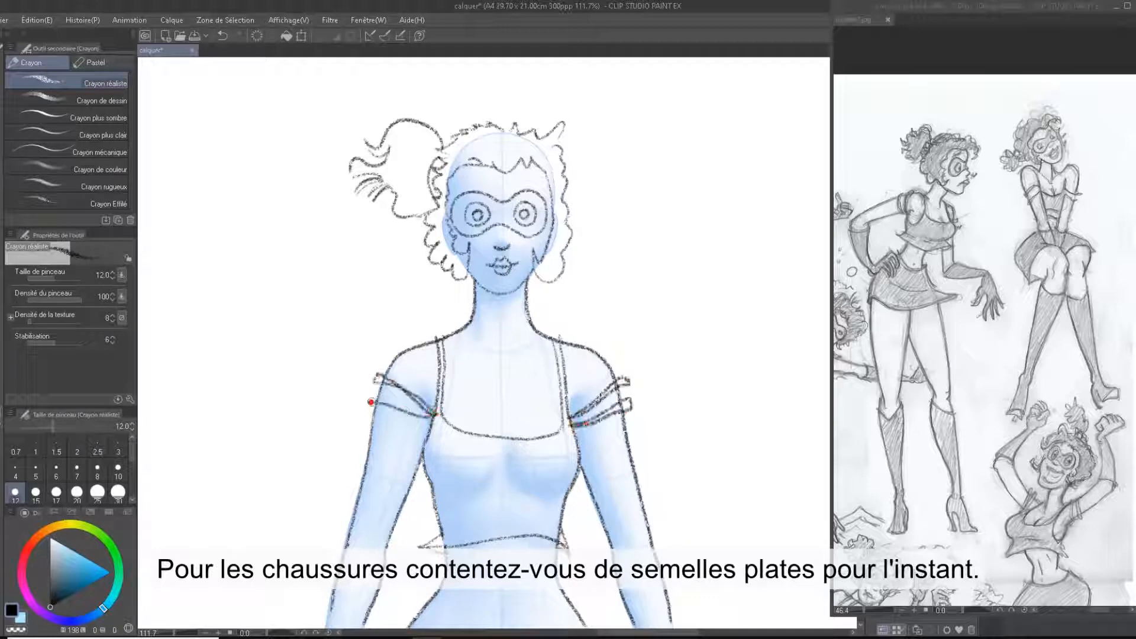
pyautogui.moveTo(371, 403); pyautogui.dragTo(433, 419)
pyautogui.moveTo(495, 370); pyautogui.dragTo(510, 370)
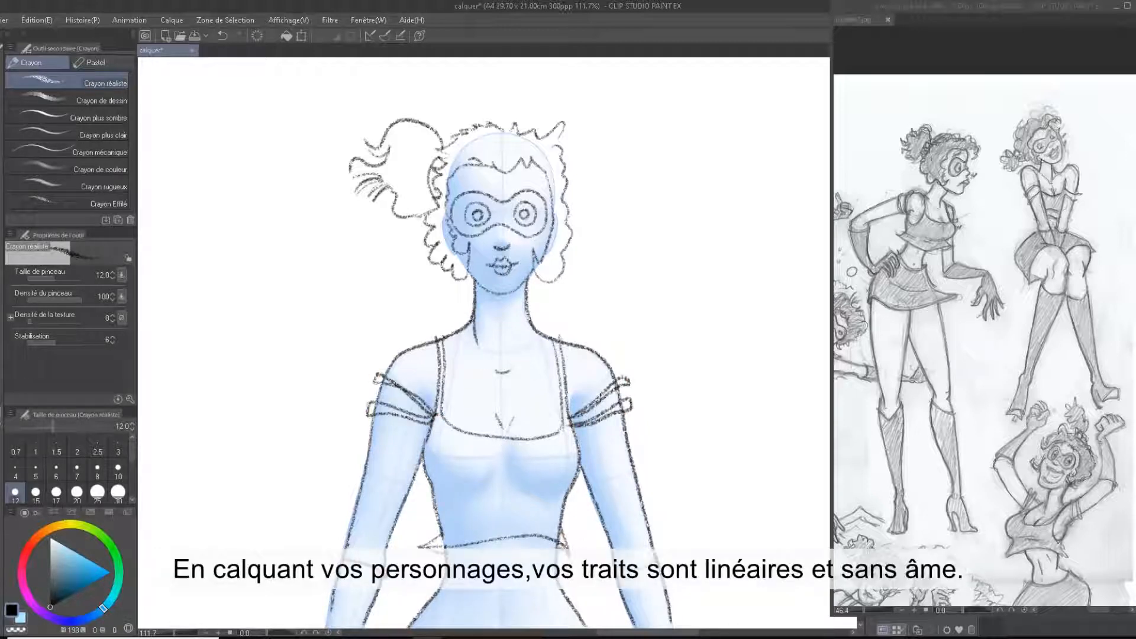
# Set the pencil size to 15 and reinforce the female character's torso outline and pupils
pyautogui.press(']')
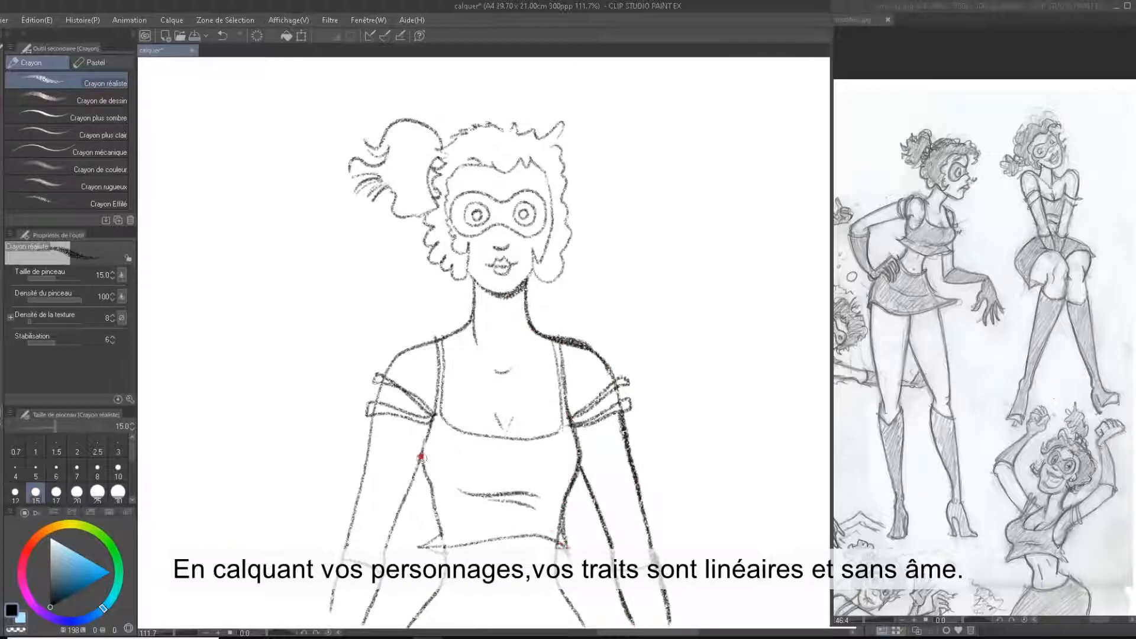
pyautogui.moveTo(421, 457); pyautogui.dragTo(444, 552)
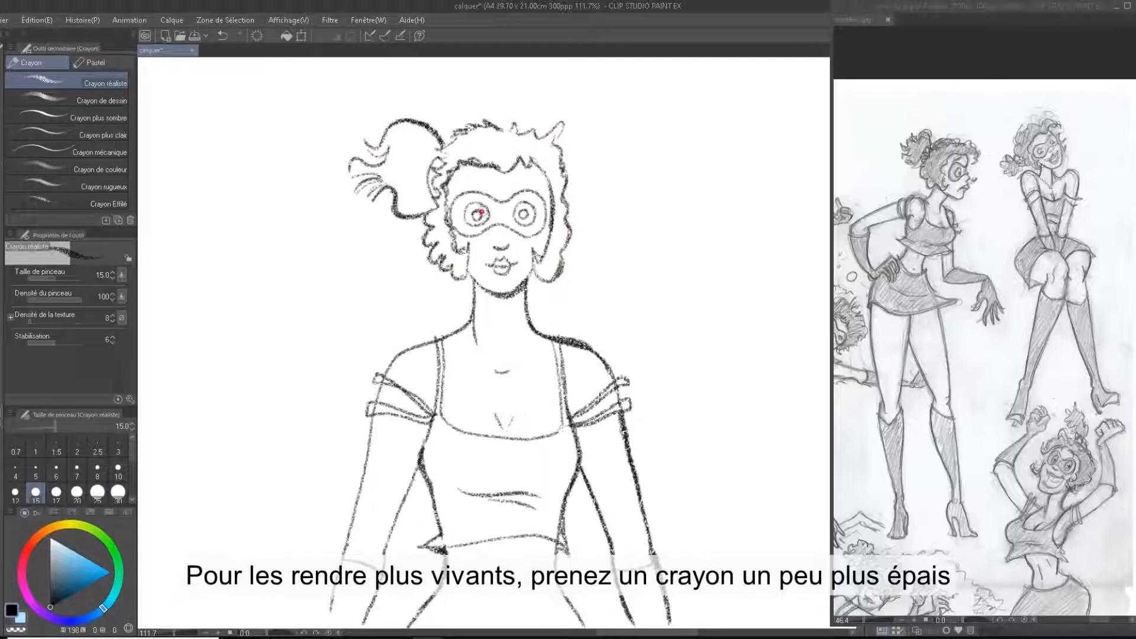
pyautogui.moveTo(481, 211); pyautogui.dragTo(477, 216)
pyautogui.moveTo(526, 211); pyautogui.dragTo(524, 215)
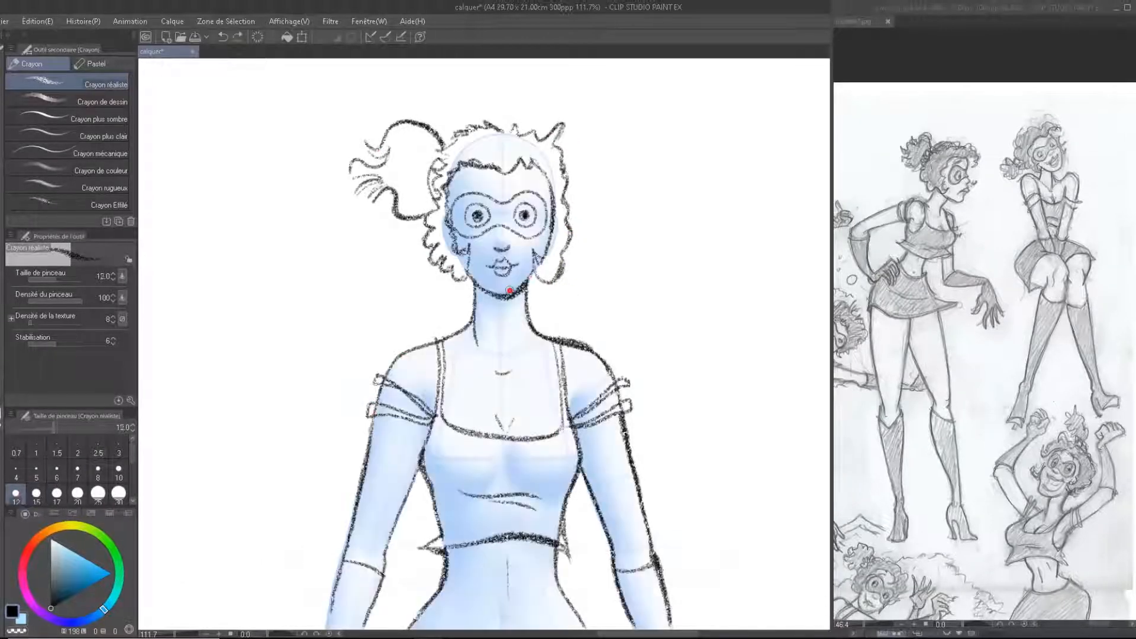
# Outline the shadow areas under the chin and bust with the pencil at size 12
pyautogui.moveTo(479, 298); pyautogui.dragTo(510, 305)
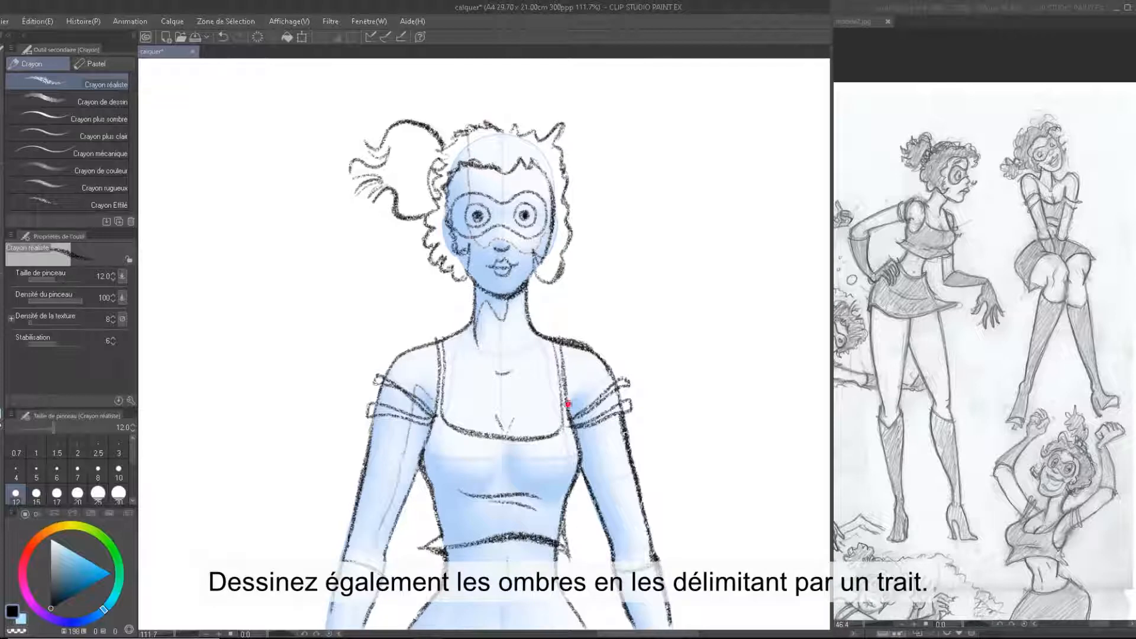
pyautogui.moveTo(438, 457); pyautogui.dragTo(574, 470)
pyautogui.moveTo(576, 486); pyautogui.dragTo(515, 489)
# Fill the outlined shadows on the face, hair, arms and crop top with pencil hatching
pyautogui.moveTo(462, 139); pyautogui.dragTo(447, 205)
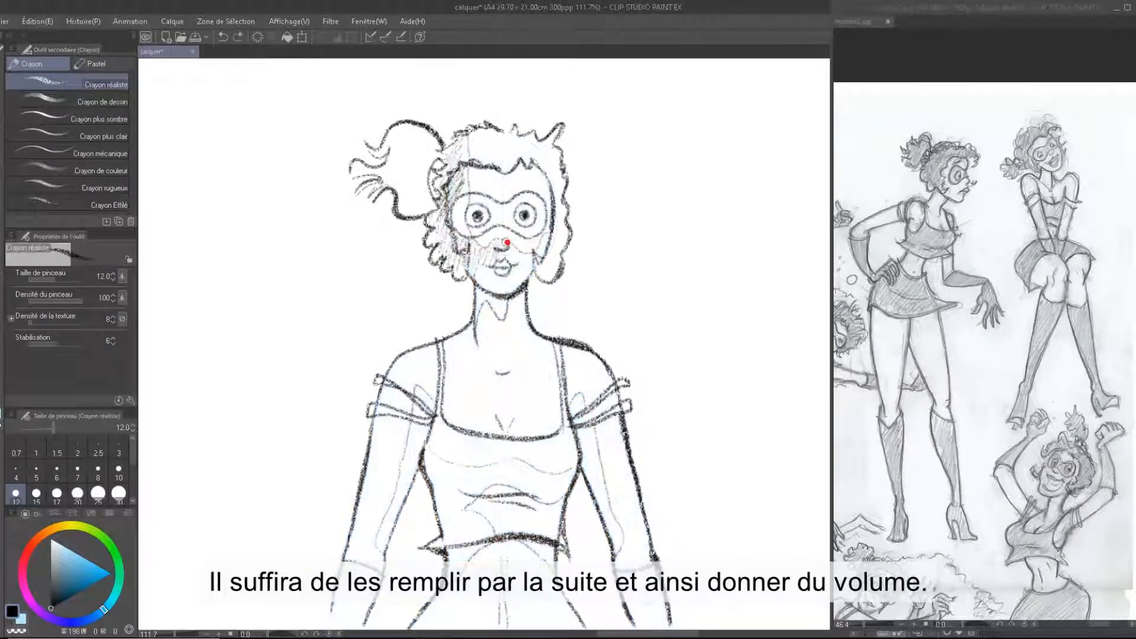
pyautogui.moveTo(379, 532); pyautogui.dragTo(381, 548)
pyautogui.moveTo(430, 453)
pyautogui.mouseDown()
pyautogui.moveTo(472, 476)
pyautogui.moveTo(573, 473)
pyautogui.mouseUp()
pyautogui.moveTo(432, 474); pyautogui.dragTo(492, 530)
pyautogui.moveTo(579, 398); pyautogui.dragTo(577, 419)
pyautogui.moveTo(583, 432); pyautogui.dragTo(615, 522)
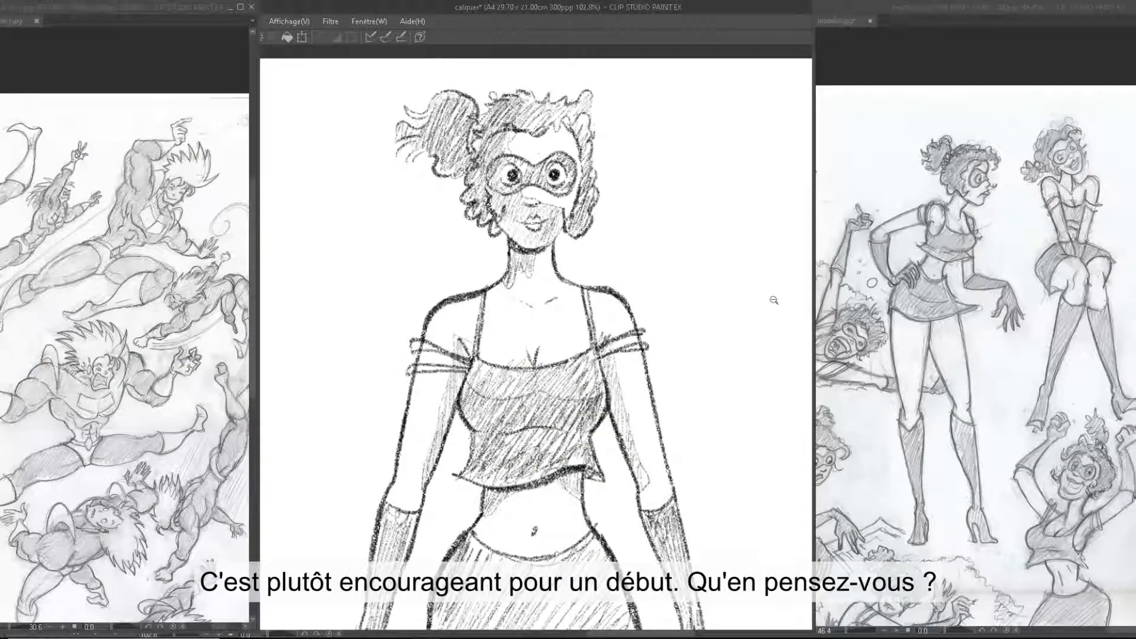
pyautogui.moveTo(775, 306); pyautogui.dragTo(738, 320)
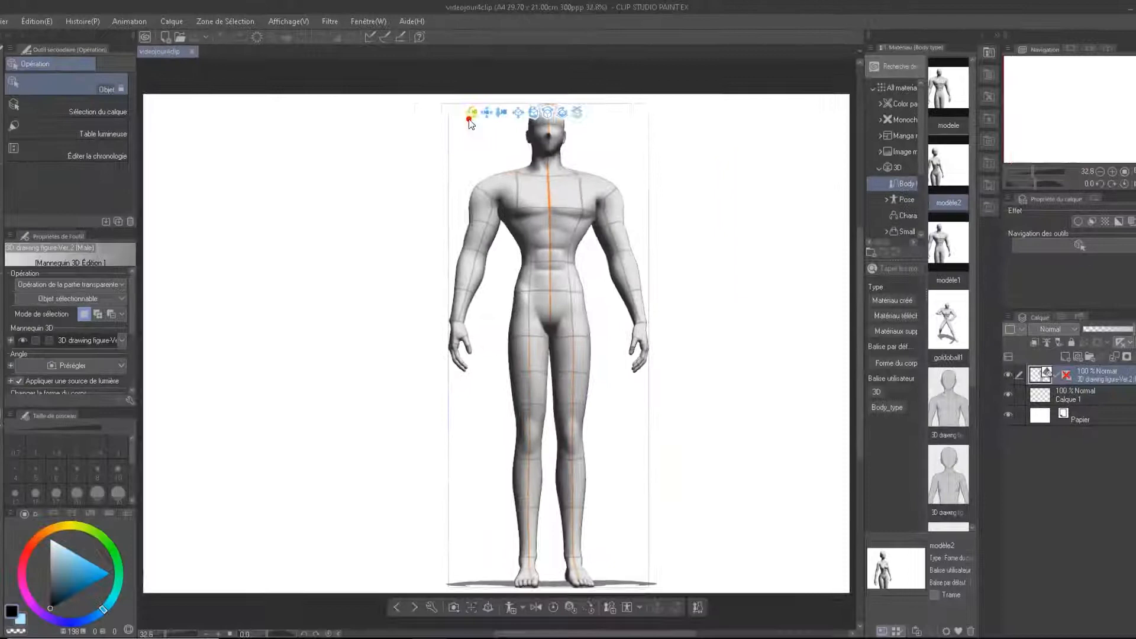
# Rotate, pan and zoom out the 3D camera around the male mannequin
pyautogui.moveTo(470, 123); pyautogui.dragTo(467, 359)
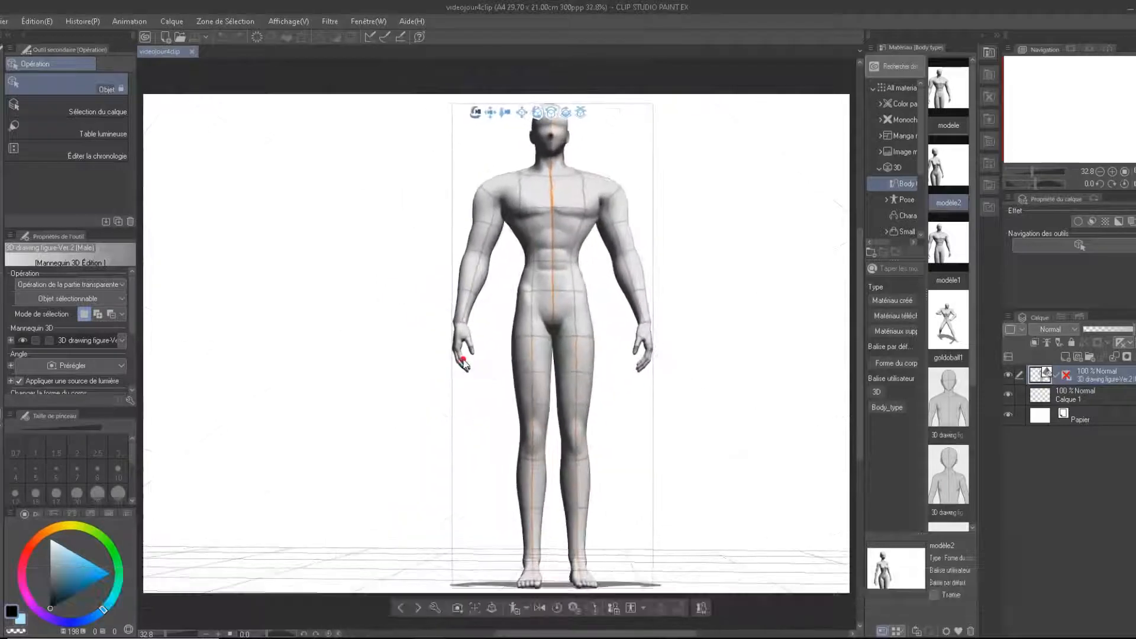
pyautogui.moveTo(497, 118); pyautogui.dragTo(412, 336)
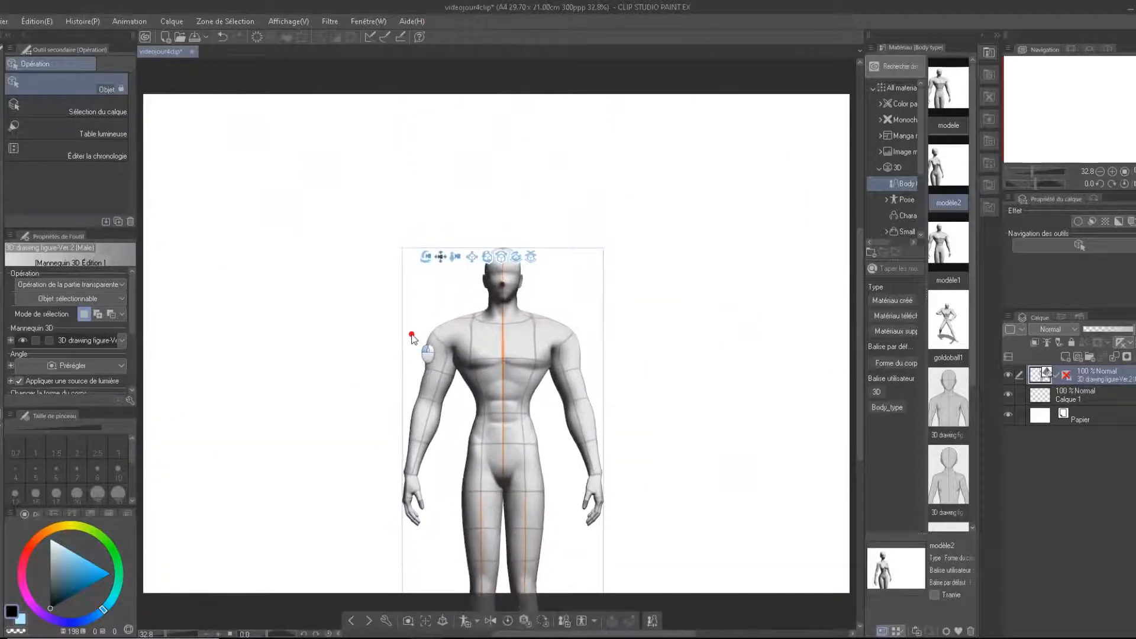
pyautogui.moveTo(459, 266); pyautogui.dragTo(847, 264)
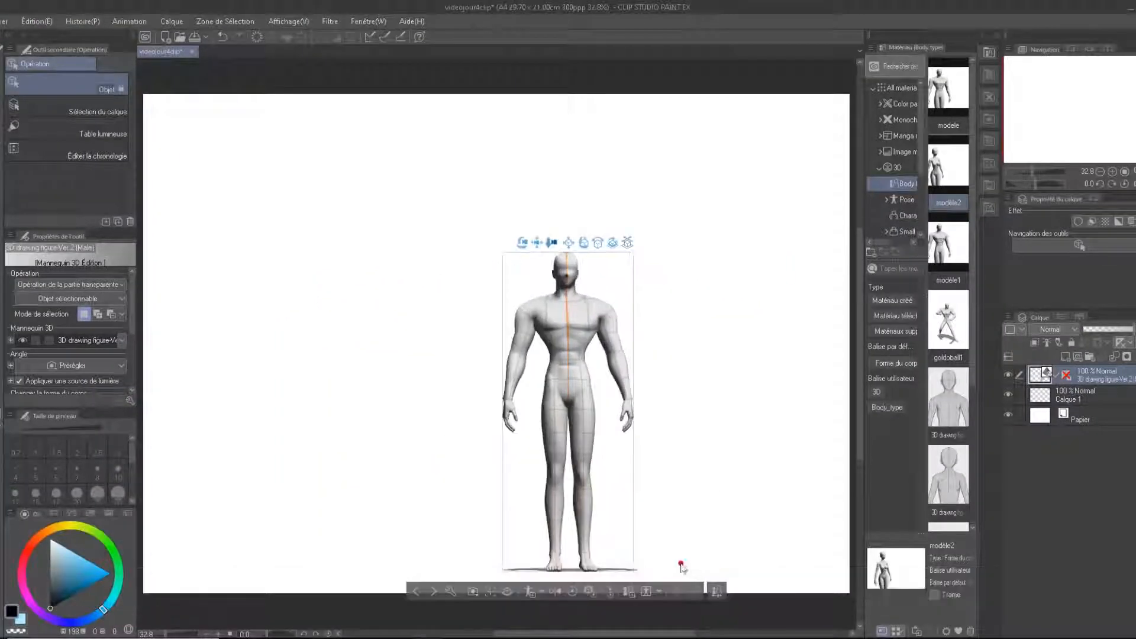
# Move the male mannequin and rotate it in place with its object manipulators, keeping it close to a front view
pyautogui.moveTo(631, 559); pyautogui.dragTo(563, 560)
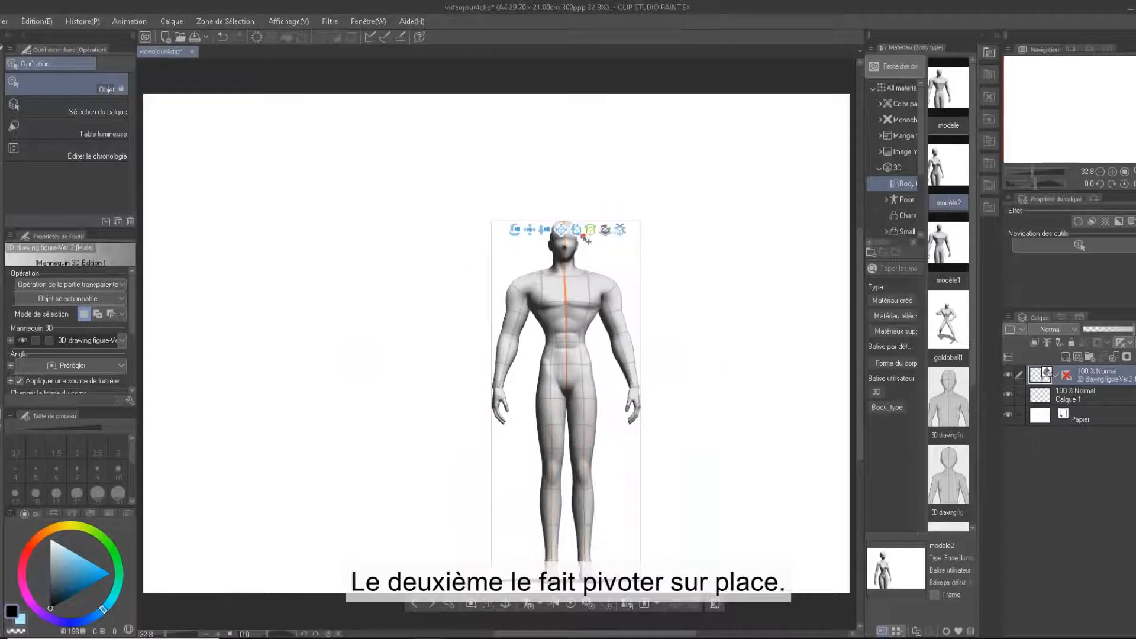
pyautogui.moveTo(575, 239); pyautogui.dragTo(858, 380)
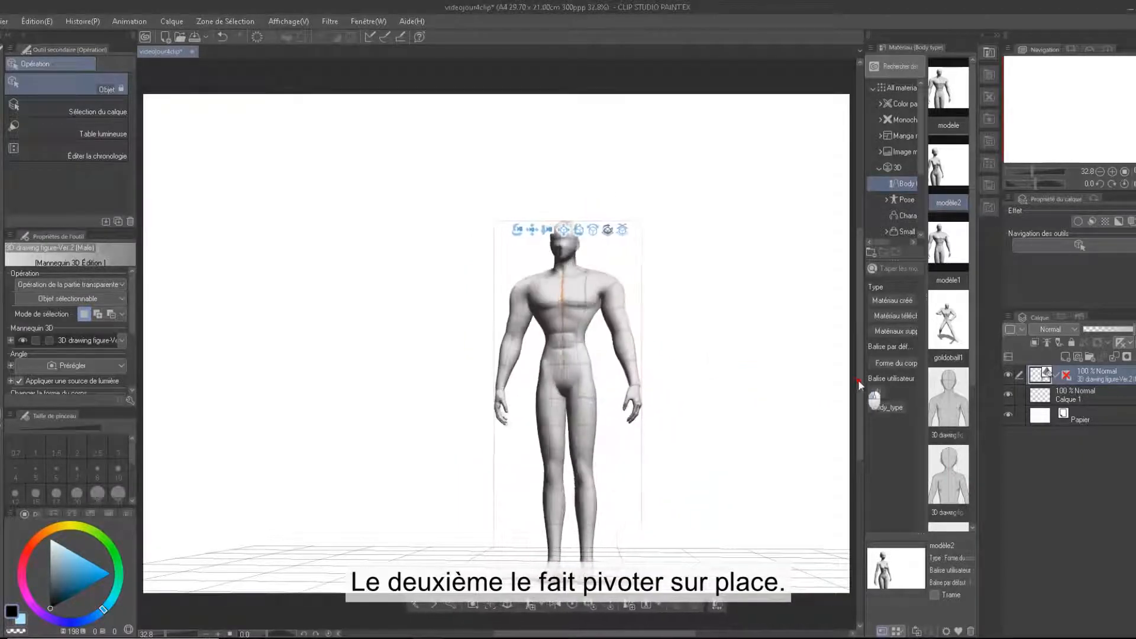
pyautogui.moveTo(656, 207); pyautogui.dragTo(620, 261)
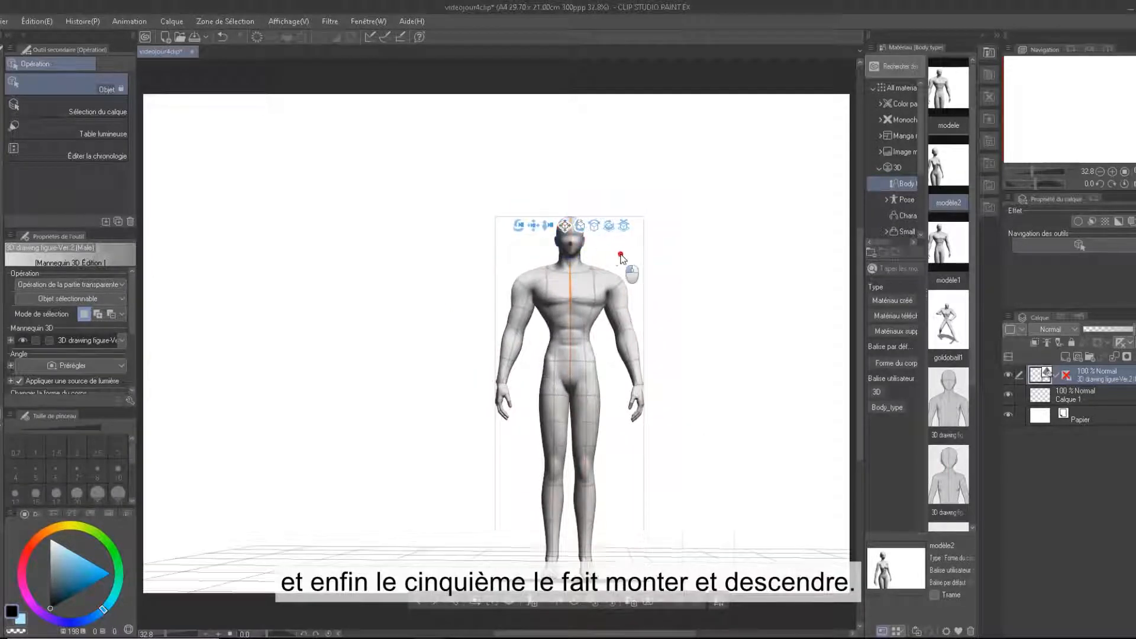
pyautogui.moveTo(620, 258)
pyautogui.mouseDown()
pyautogui.moveTo(730, 277)
pyautogui.moveTo(604, 406)
pyautogui.moveTo(583, 203)
pyautogui.moveTo(542, 221)
pyautogui.moveTo(665, 248)
pyautogui.moveTo(642, 262)
pyautogui.mouseUp()
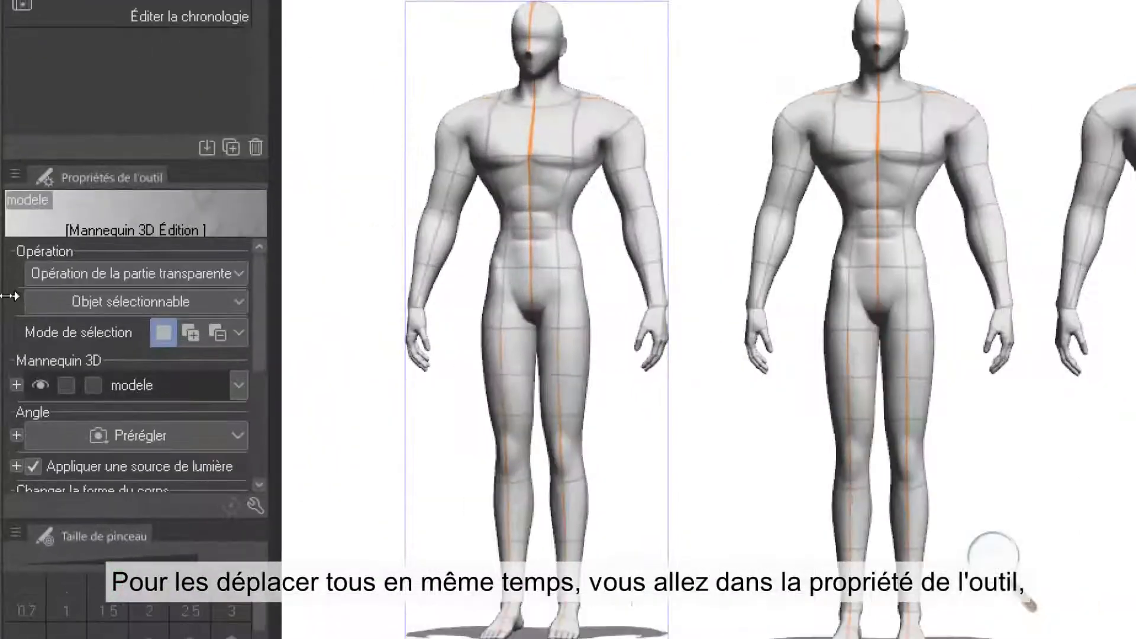
# Use the additive selection mode to select all four mannequins and turn them together
pyautogui.click(189, 331)
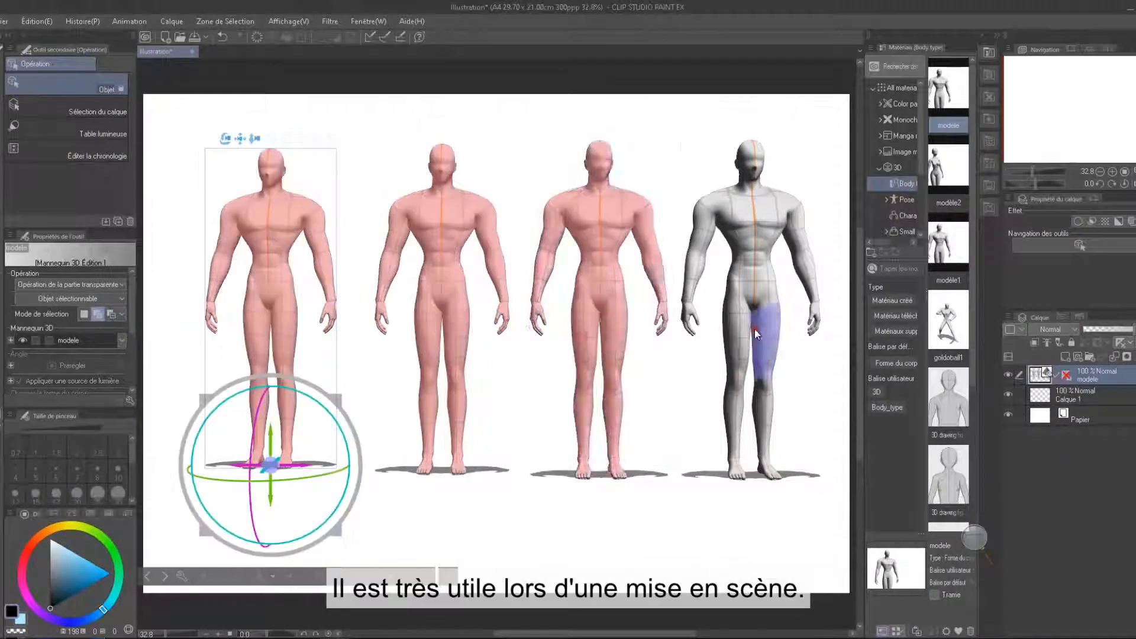
pyautogui.click(744, 338)
pyautogui.moveTo(171, 481); pyautogui.dragTo(280, 478)
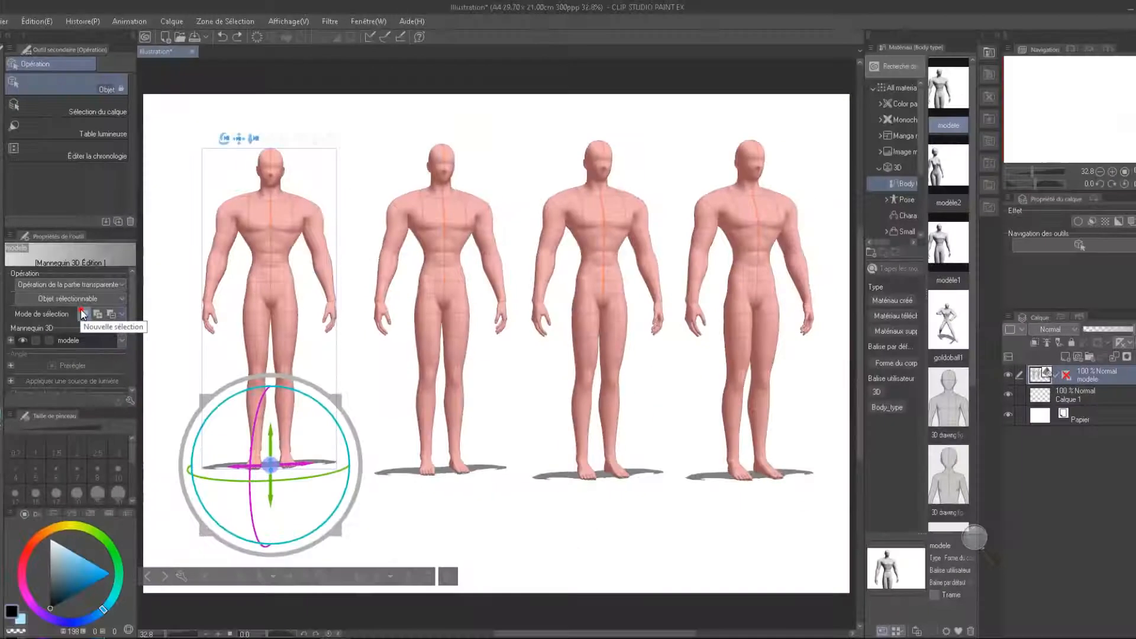
# Return to single selection and rotate the four mannequins individually into three-quarter, back, front and profile views
pyautogui.click(413, 137)
pyautogui.moveTo(414, 137); pyautogui.dragTo(479, 150)
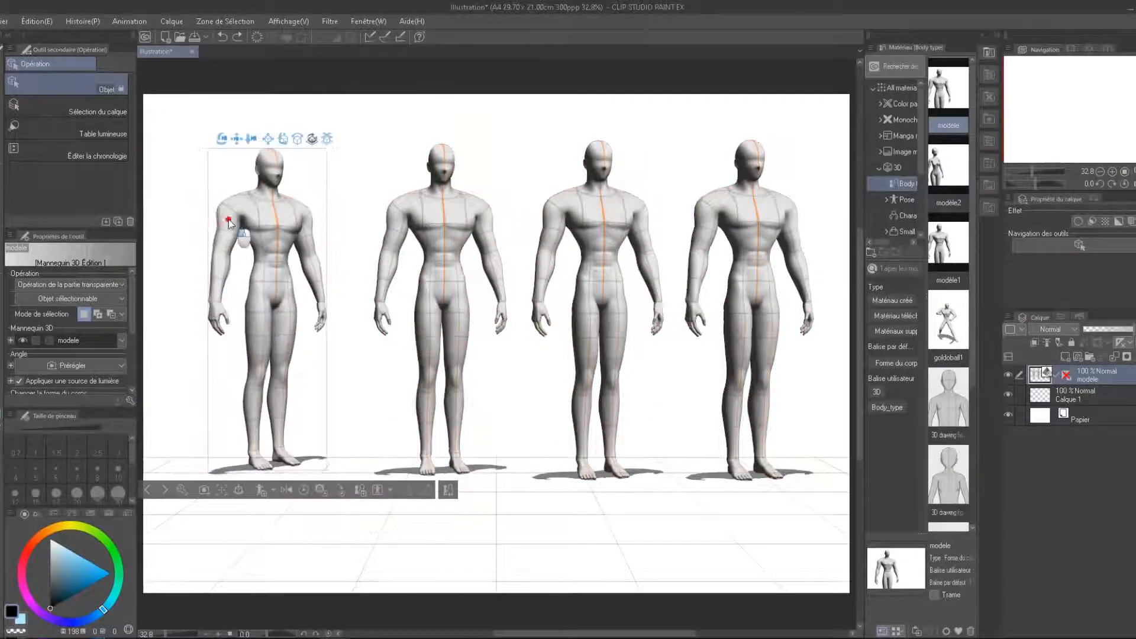
pyautogui.click(448, 314)
pyautogui.click(486, 135)
pyautogui.moveTo(523, 350); pyautogui.dragTo(330, 377)
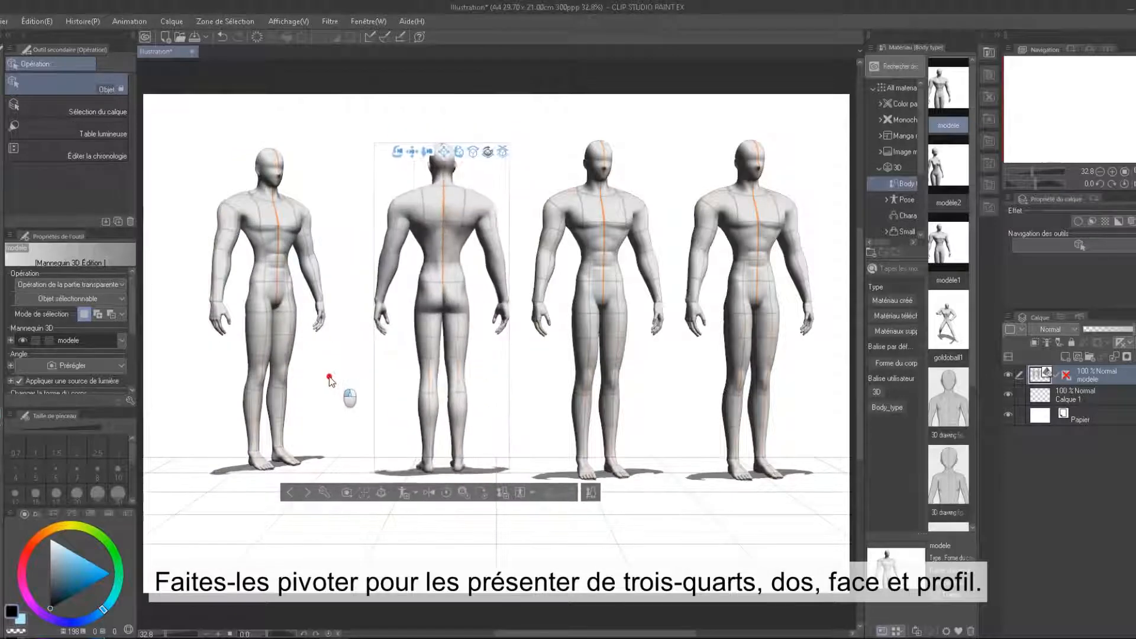
pyautogui.click(616, 459)
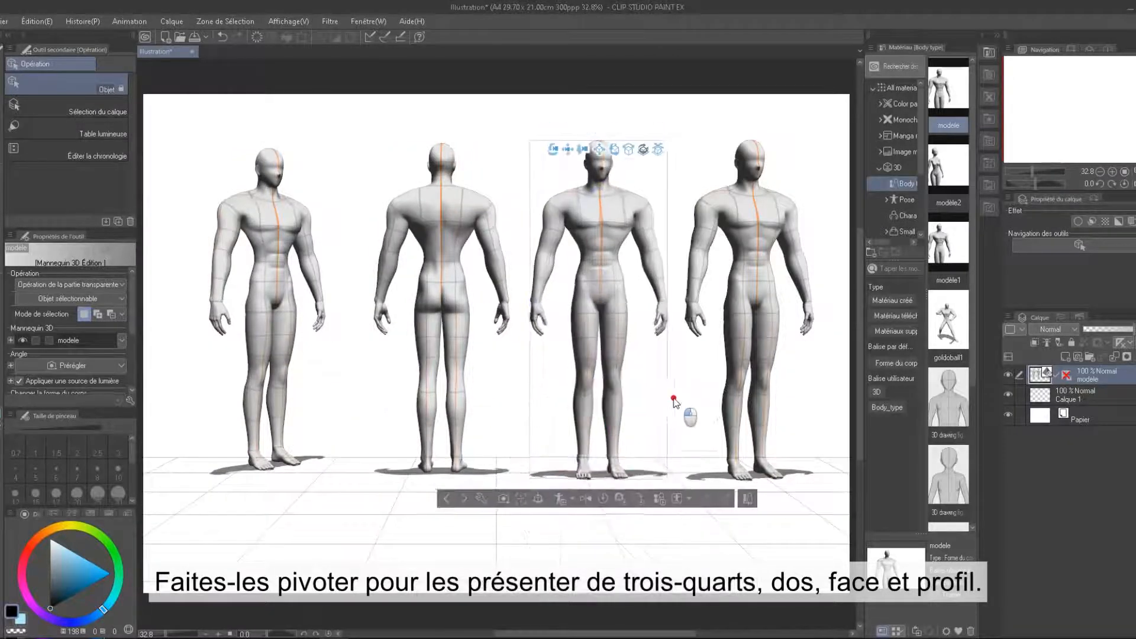
pyautogui.click(722, 385)
pyautogui.moveTo(836, 414); pyautogui.dragTo(719, 427)
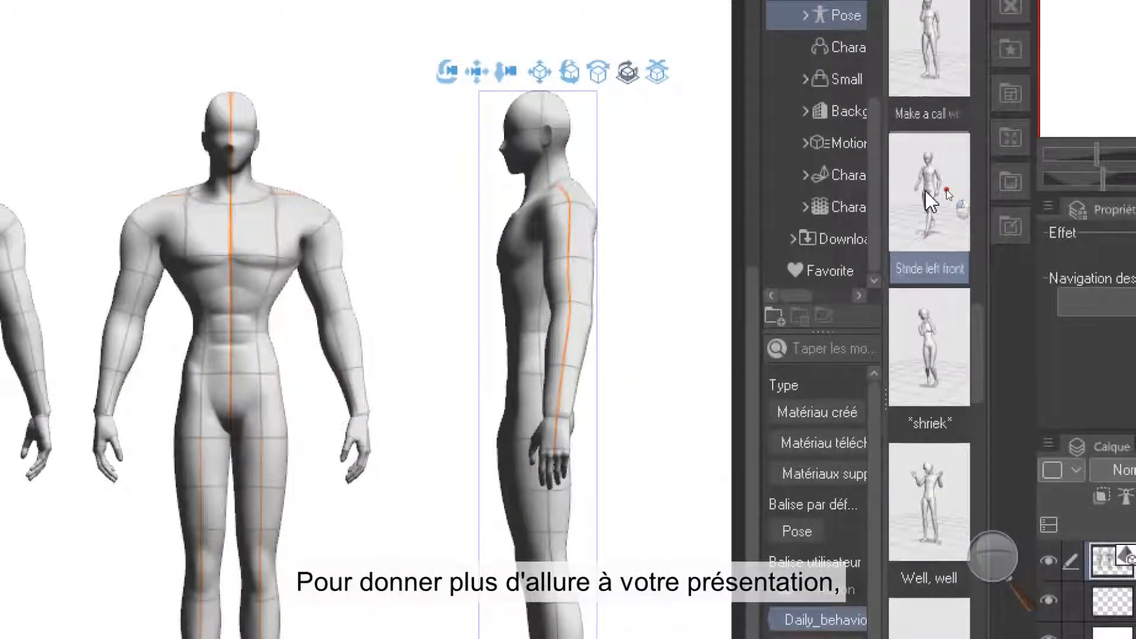
# Apply the preset pose "Stride left front" to all four mannequins
pyautogui.moveTo(946, 190); pyautogui.dragTo(559, 368)
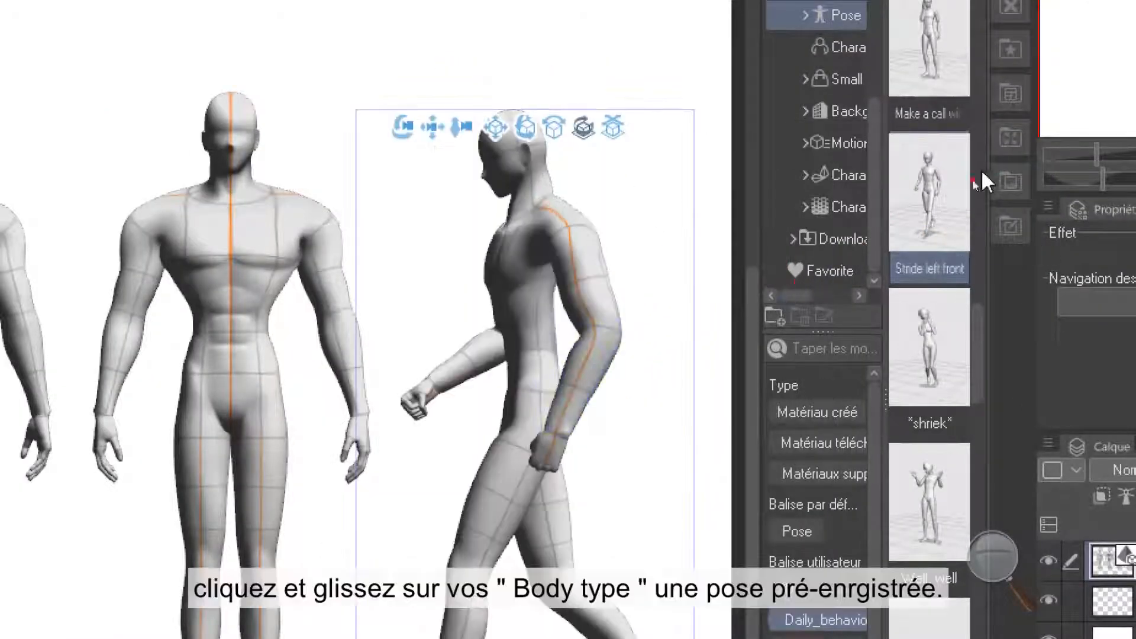
pyautogui.moveTo(941, 189); pyautogui.dragTo(220, 379)
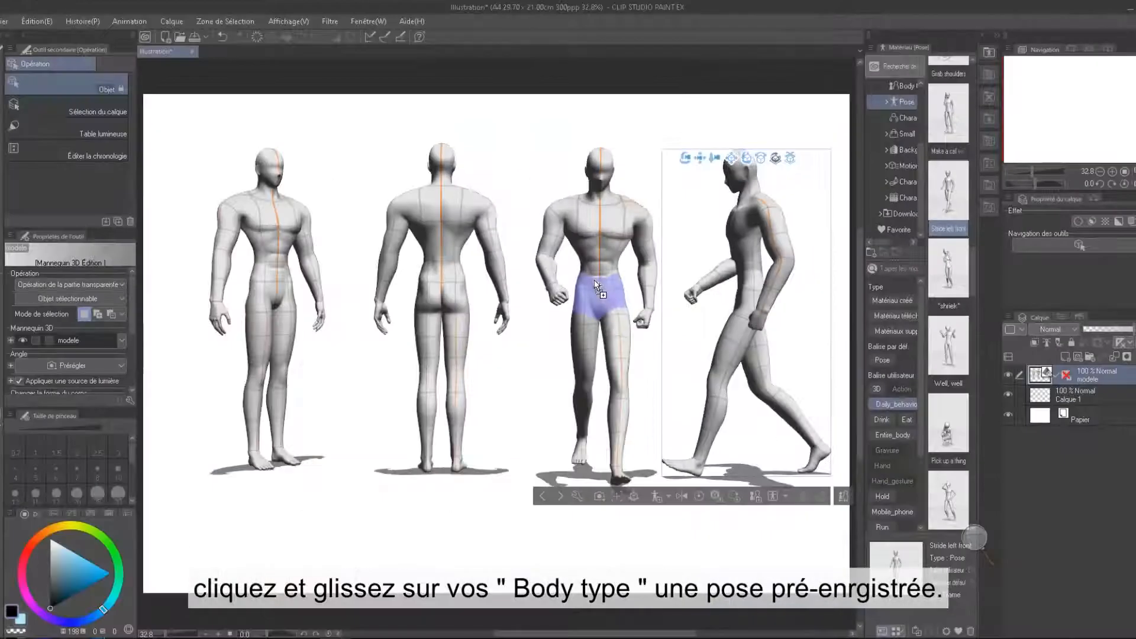
pyautogui.moveTo(628, 262); pyautogui.dragTo(438, 303)
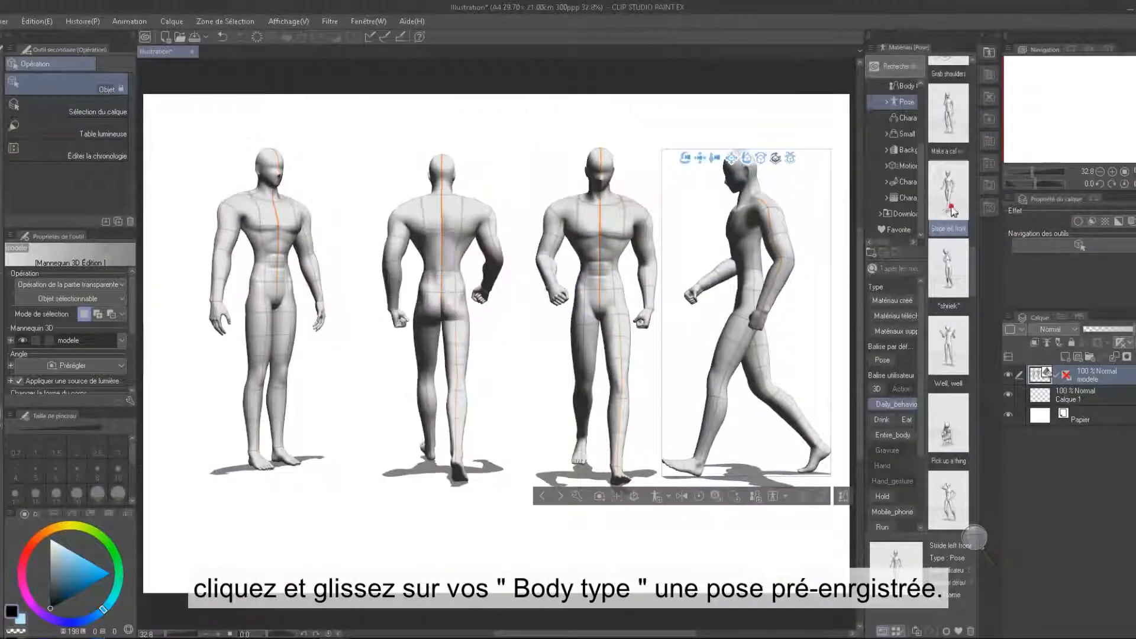
pyautogui.moveTo(952, 211); pyautogui.dragTo(311, 290)
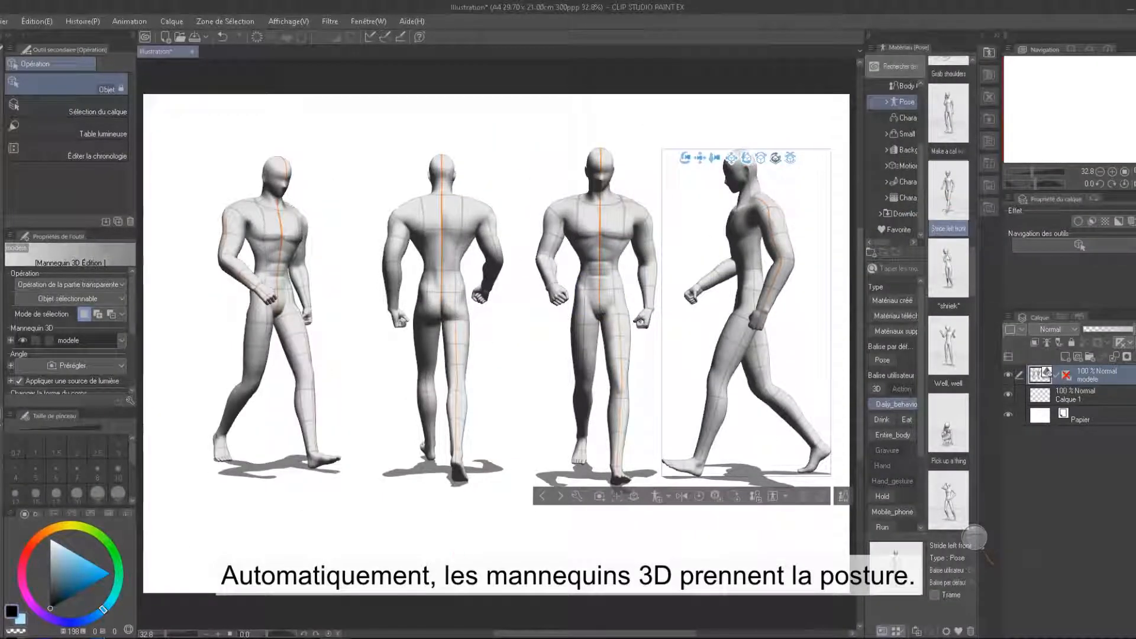
# Filter the pose materials by the Action tag instead of Daily_behavior and apply different action poses to the mannequins
pyautogui.click(896, 404)
pyautogui.click(902, 389)
pyautogui.moveTo(949, 166); pyautogui.dragTo(748, 266)
pyautogui.moveTo(949, 89); pyautogui.dragTo(600, 278)
pyautogui.moveTo(948, 398); pyautogui.dragTo(442, 287)
pyautogui.moveTo(948, 475); pyautogui.dragTo(744, 352)
# Apply the seize-by-collar pose to the front-view mannequin, a crouching pose to the back-view one and "Grid up" to the three-quarter one
pyautogui.scroll(-5, 949, 414)
pyautogui.scroll(-5, 948, 296)
pyautogui.moveTo(949, 202); pyautogui.dragTo(599, 290)
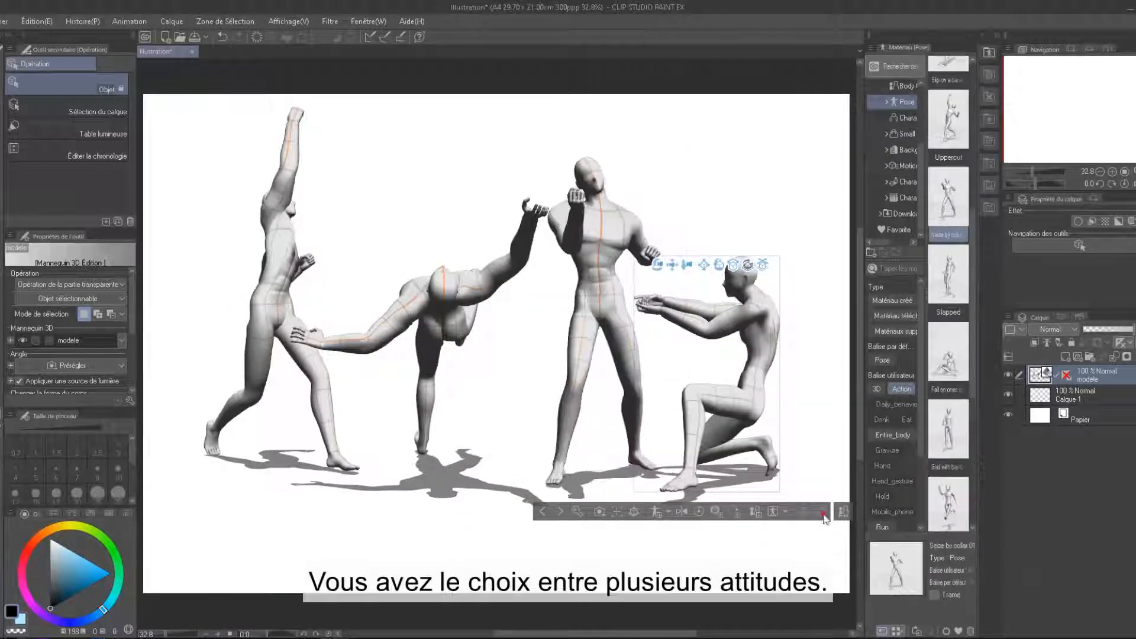
pyautogui.scroll(-5, 948, 426)
pyautogui.moveTo(948, 429); pyautogui.dragTo(441, 330)
pyautogui.scroll(-5, 948, 502)
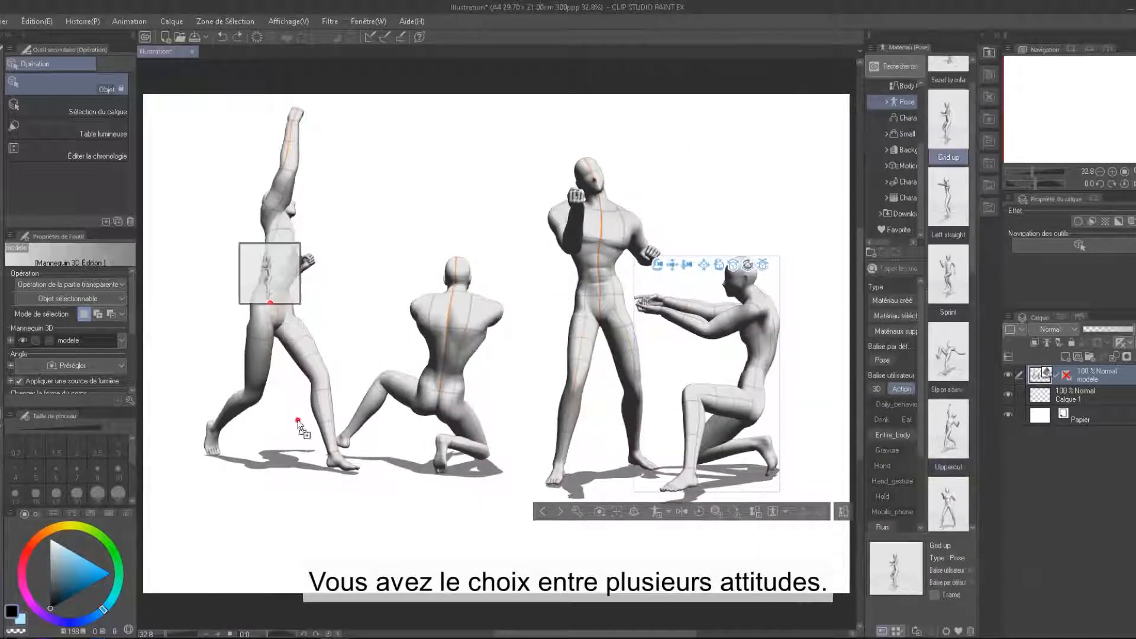
pyautogui.moveTo(299, 424); pyautogui.dragTo(300, 425)
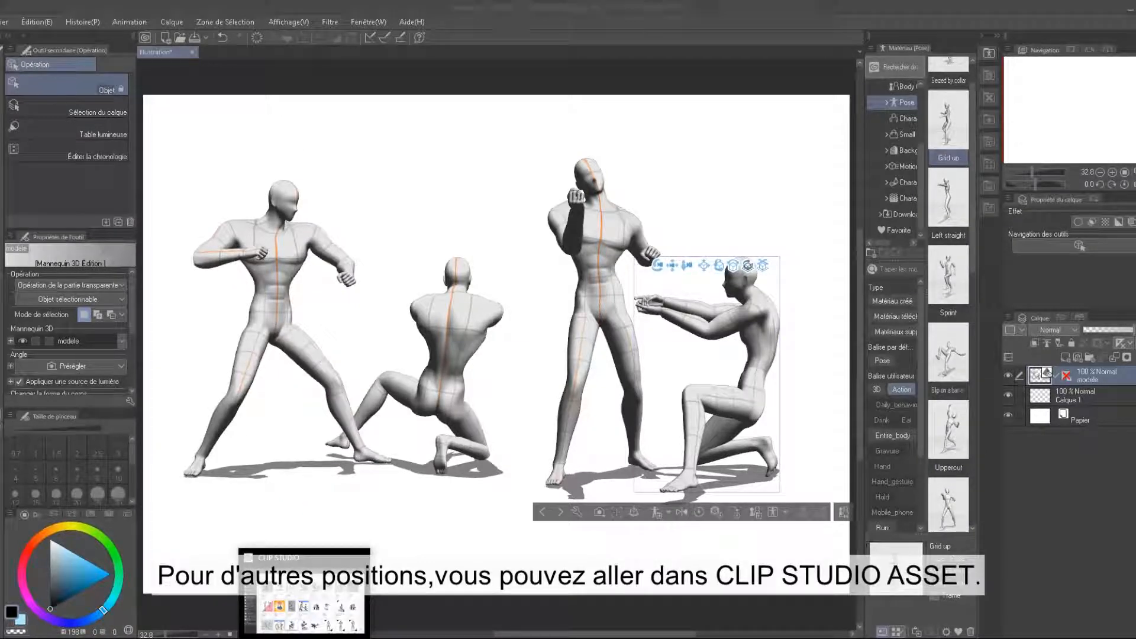
# Switch to CLIP STUDIO ASSETS and browse the pose materials shared by members
pyautogui.click(304, 598)
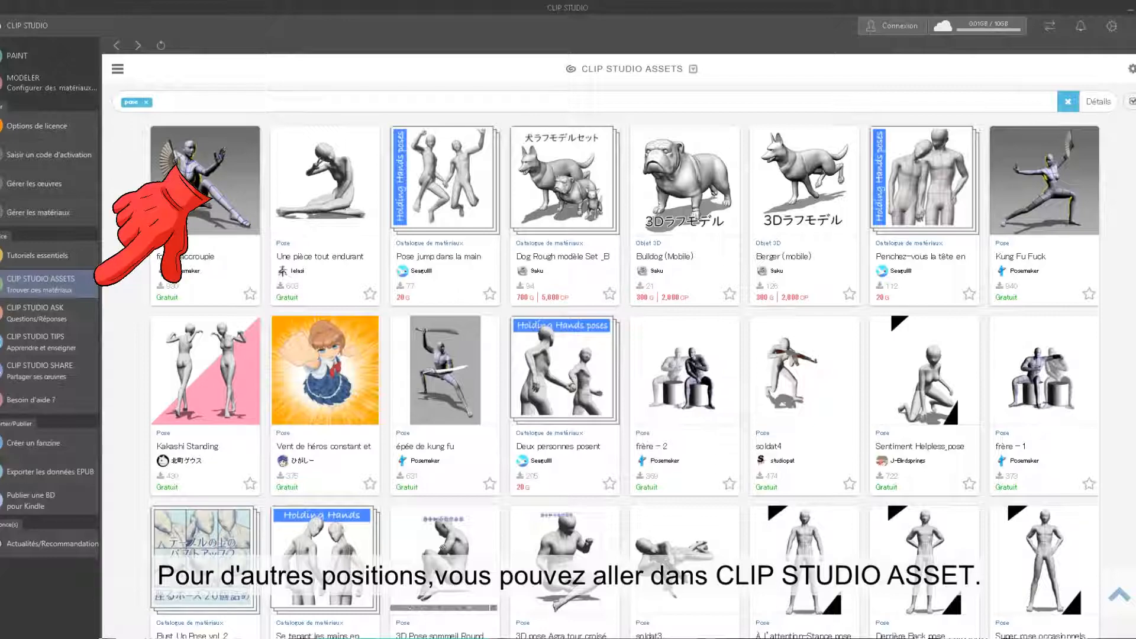
pyautogui.scroll(2, 819, 385)
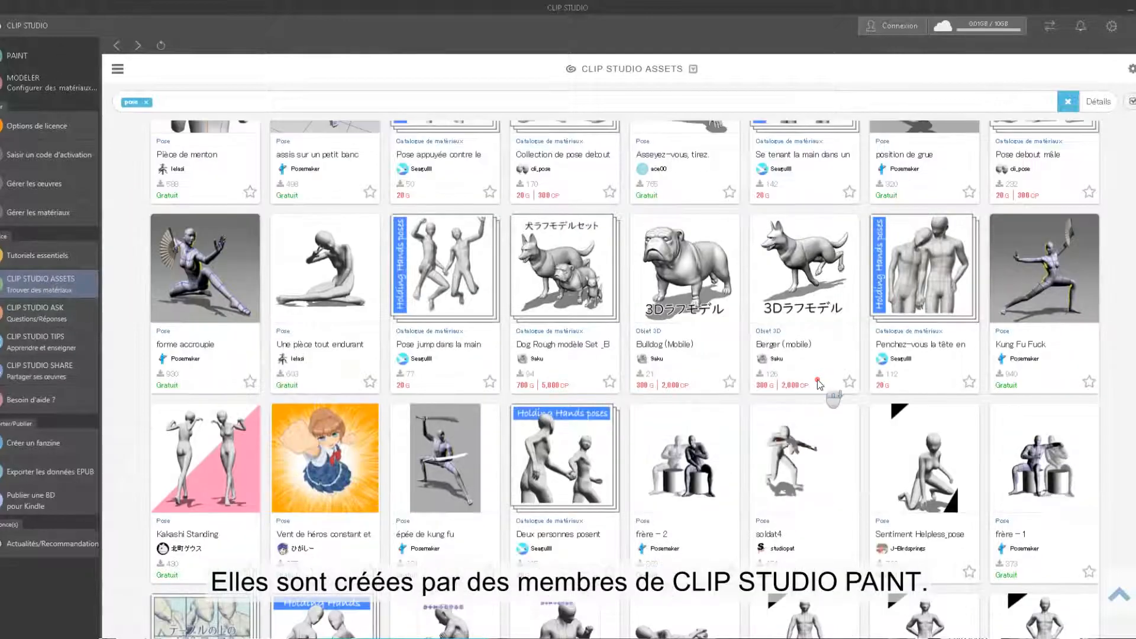
pyautogui.scroll(-10, 818, 381)
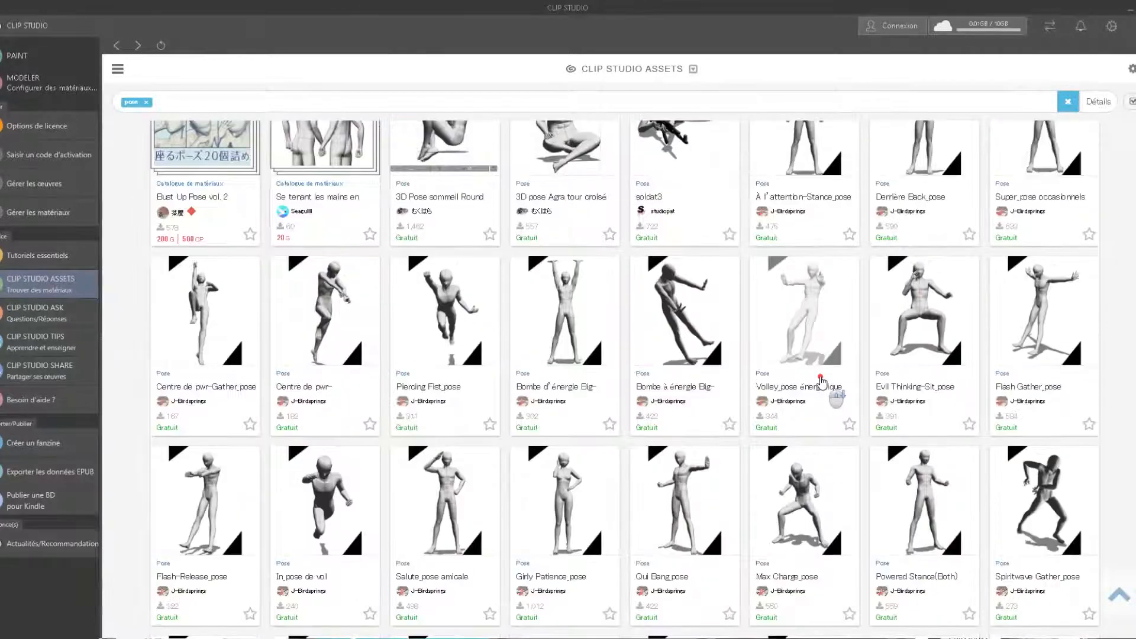
pyautogui.scroll(-6, 821, 382)
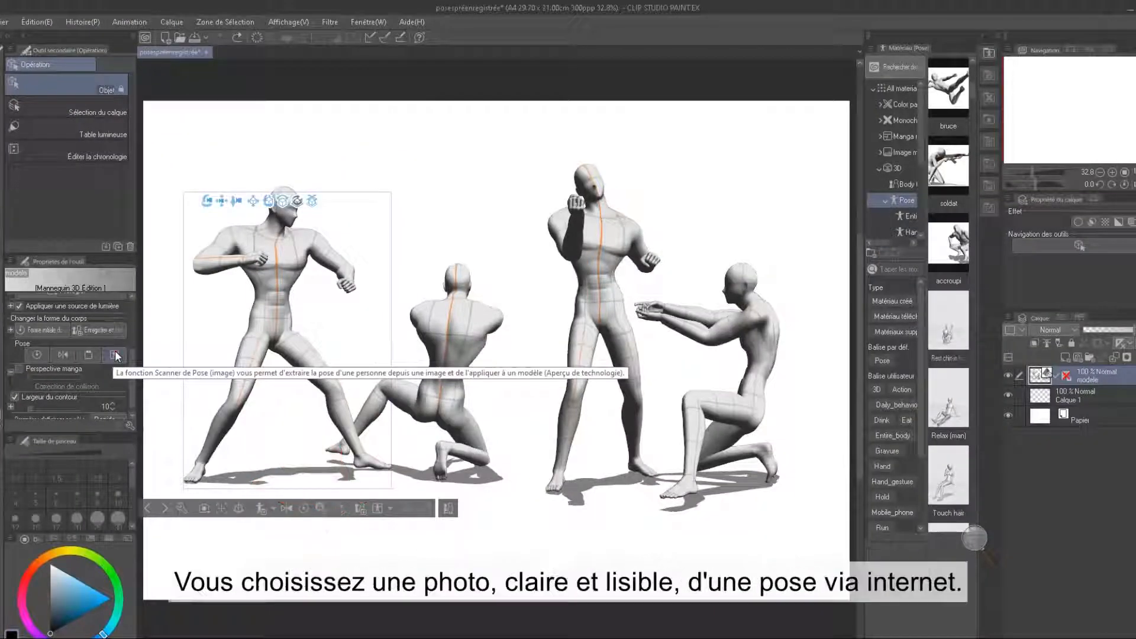
# Use the image Pose Scanner with the runner photo iStock-1167082996.jpg to pose the first and second mannequins
pyautogui.click(243, 378)
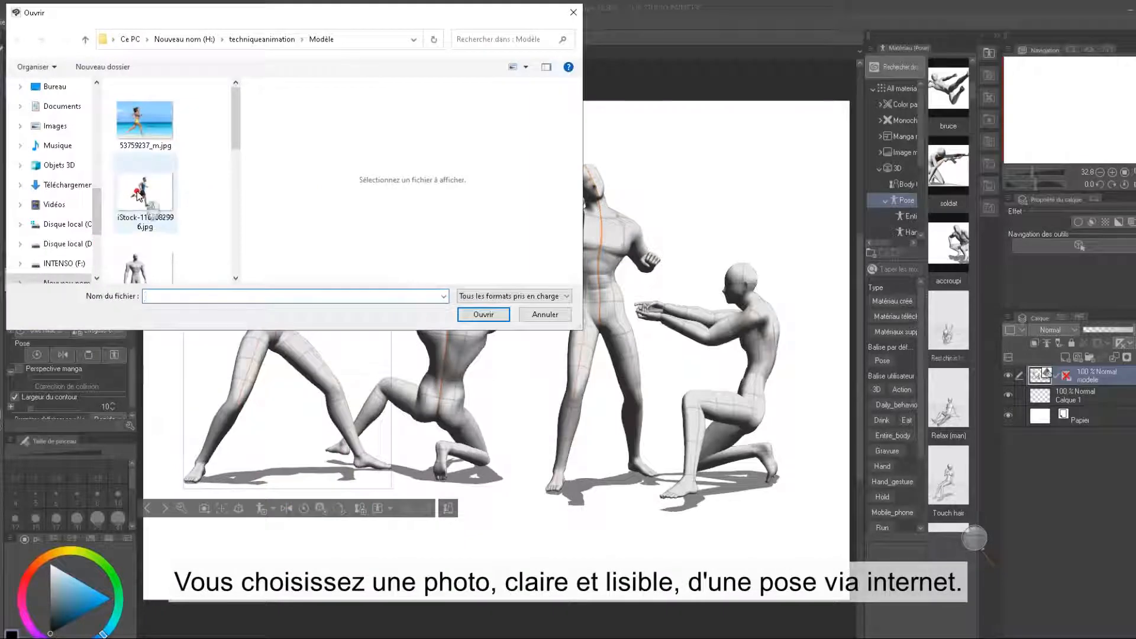
pyautogui.click(138, 194)
pyautogui.click(475, 315)
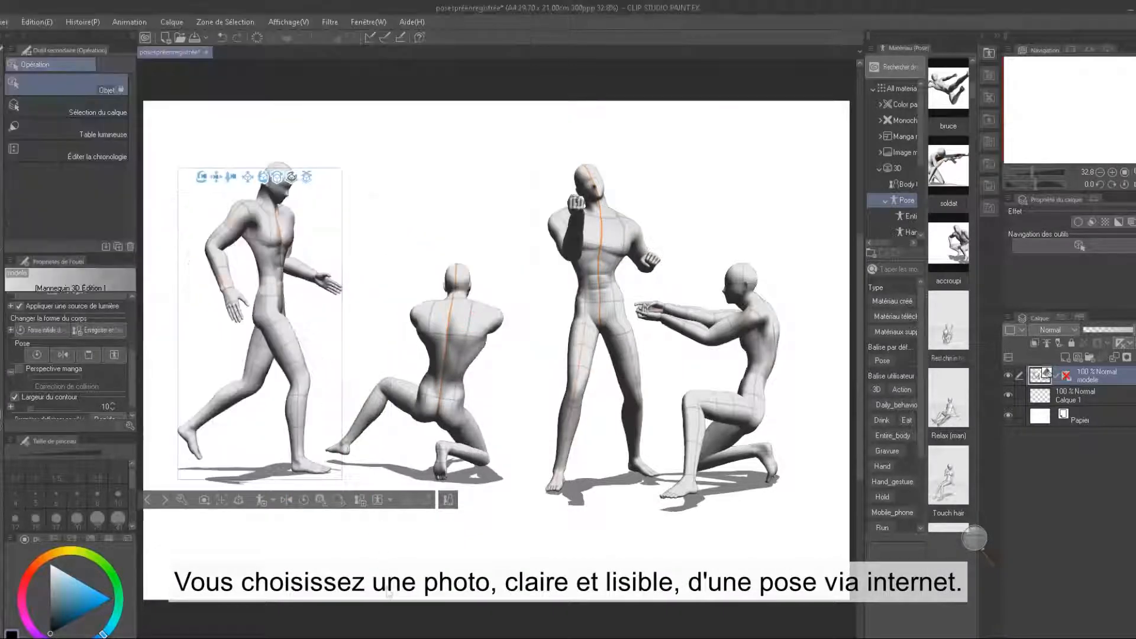
pyautogui.click(118, 355)
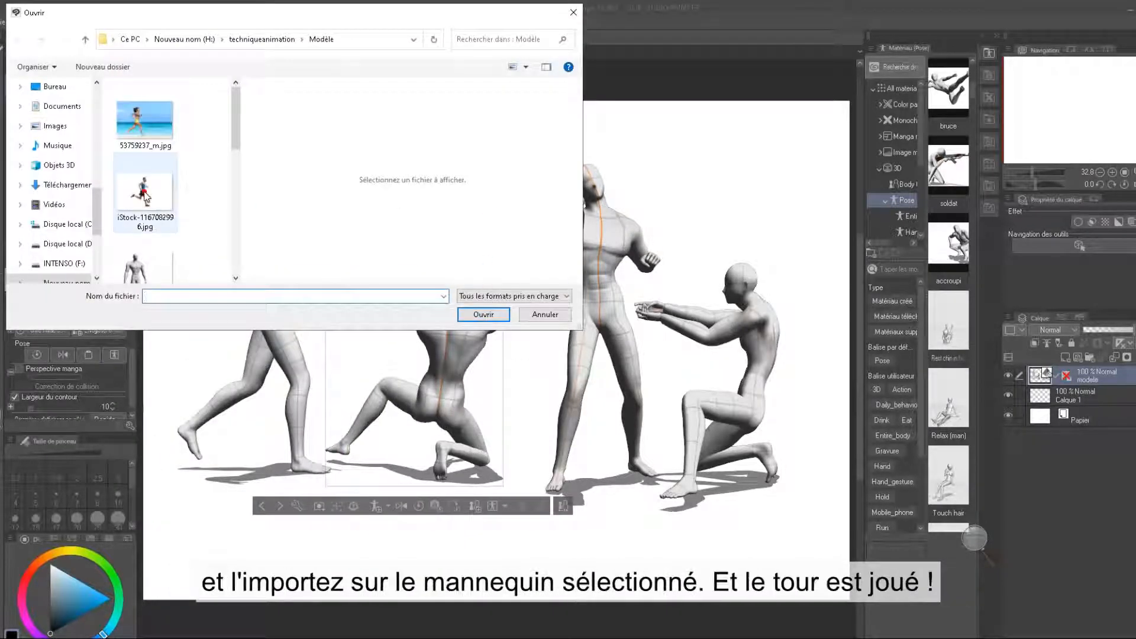
pyautogui.click(142, 192)
pyautogui.click(474, 314)
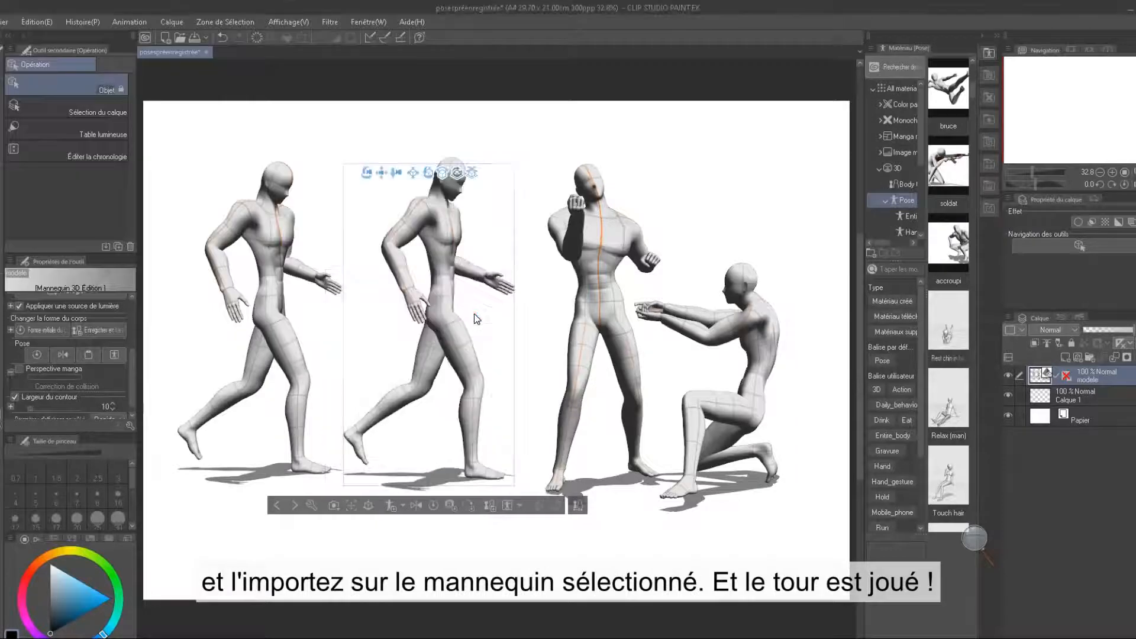
# Rotate the two scanned mannequins, the second to a back view and the first to a three-quarter view
pyautogui.moveTo(340, 357); pyautogui.dragTo(432, 389)
pyautogui.click(294, 375)
pyautogui.moveTo(342, 381); pyautogui.dragTo(322, 380)
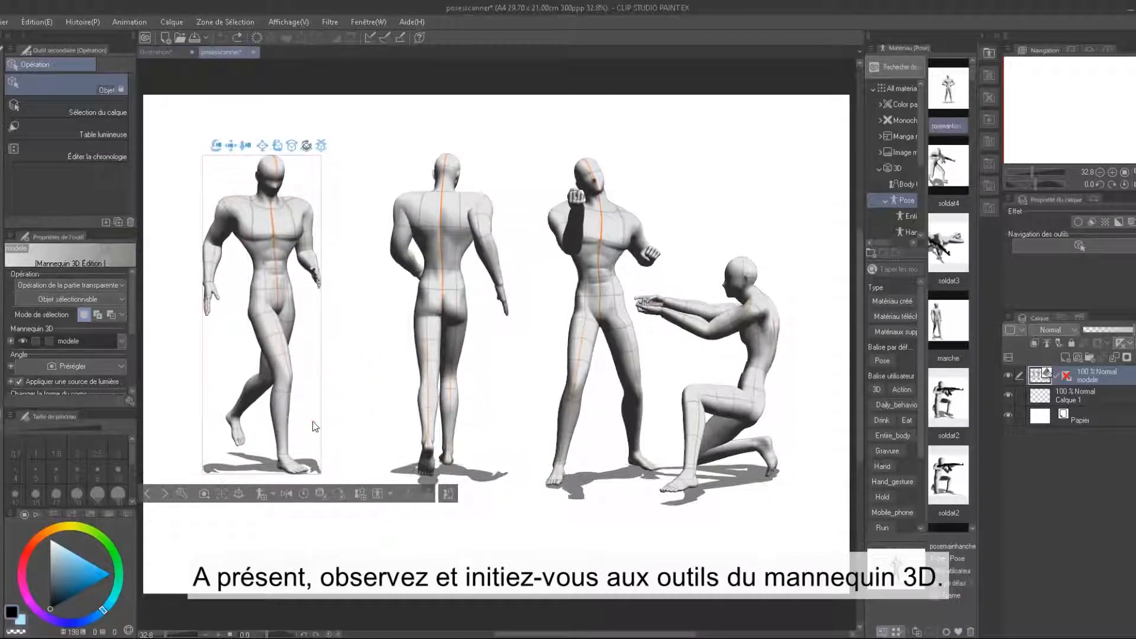
# Delete the three other mannequins, keeping only the running one seen from the back
pyautogui.press('Delete')
pyautogui.press('Delete')
pyautogui.press('Delete')
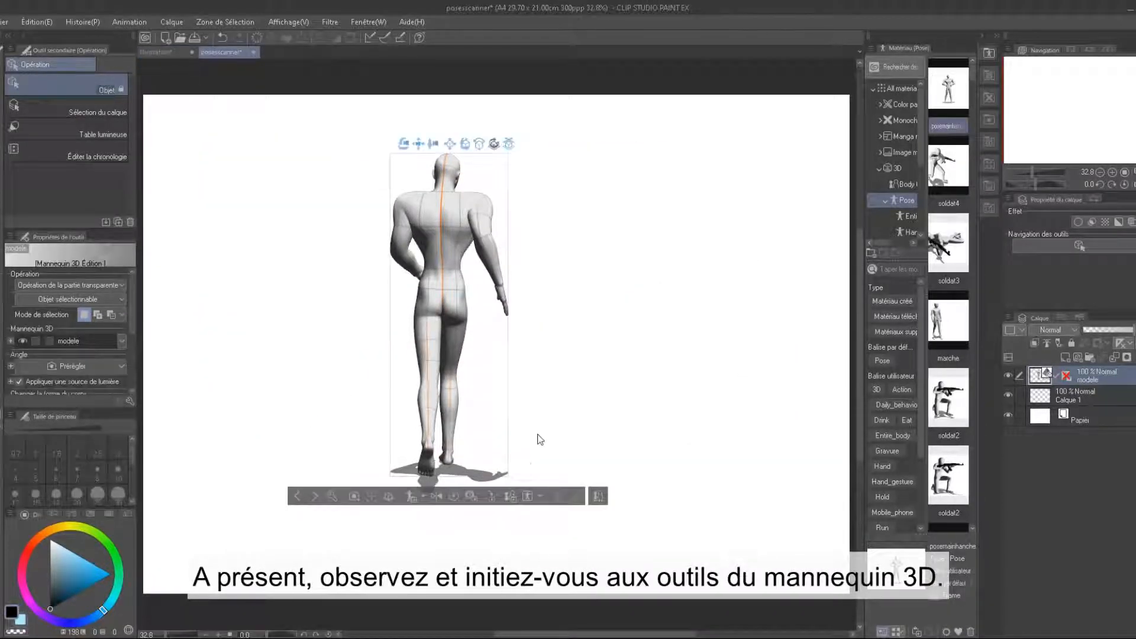
# Turn the remaining mannequin to face forward and reset its pose to the default stance
pyautogui.moveTo(449, 437); pyautogui.dragTo(539, 444)
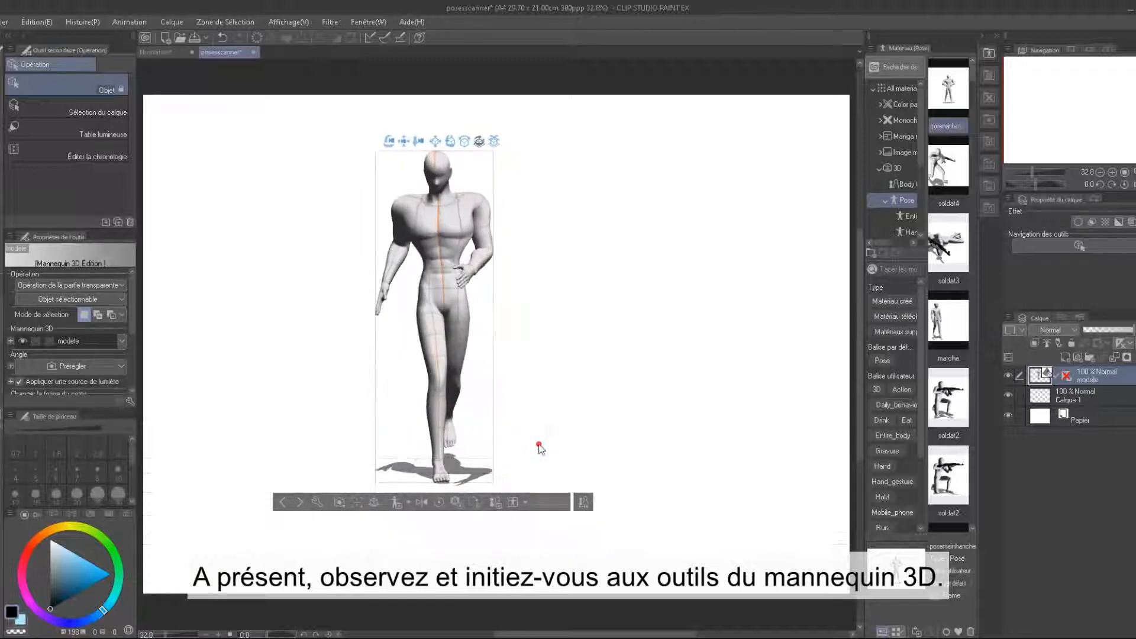
pyautogui.click(439, 504)
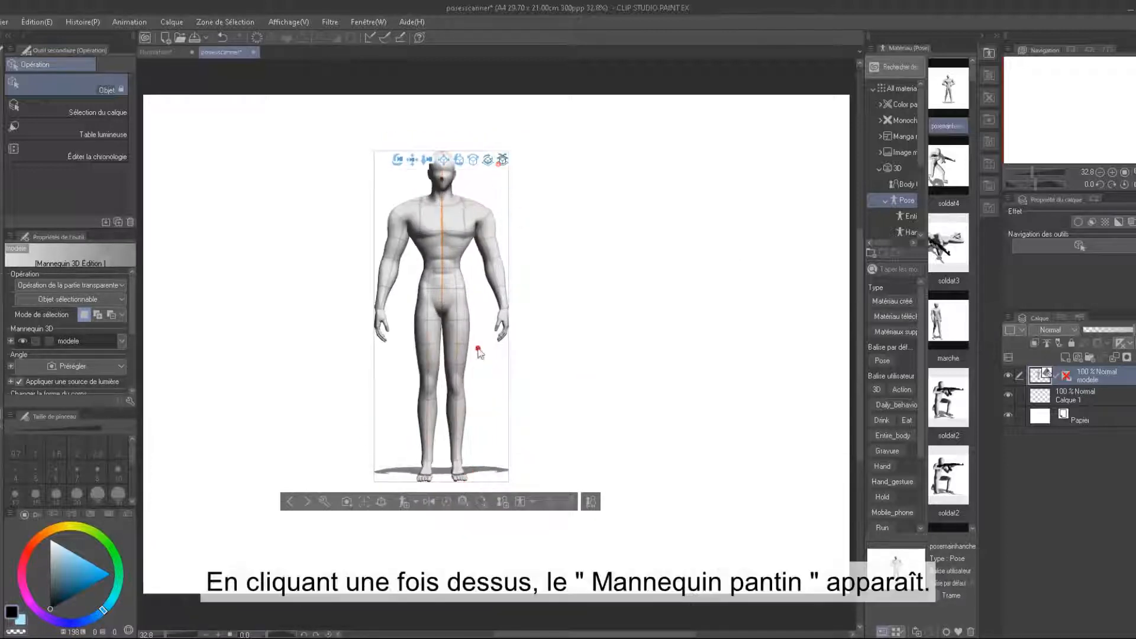
pyautogui.moveTo(478, 349); pyautogui.dragTo(502, 507)
# Display the mannequin's joint control points and turn its body slightly towards a three-quarter view
pyautogui.click(522, 356)
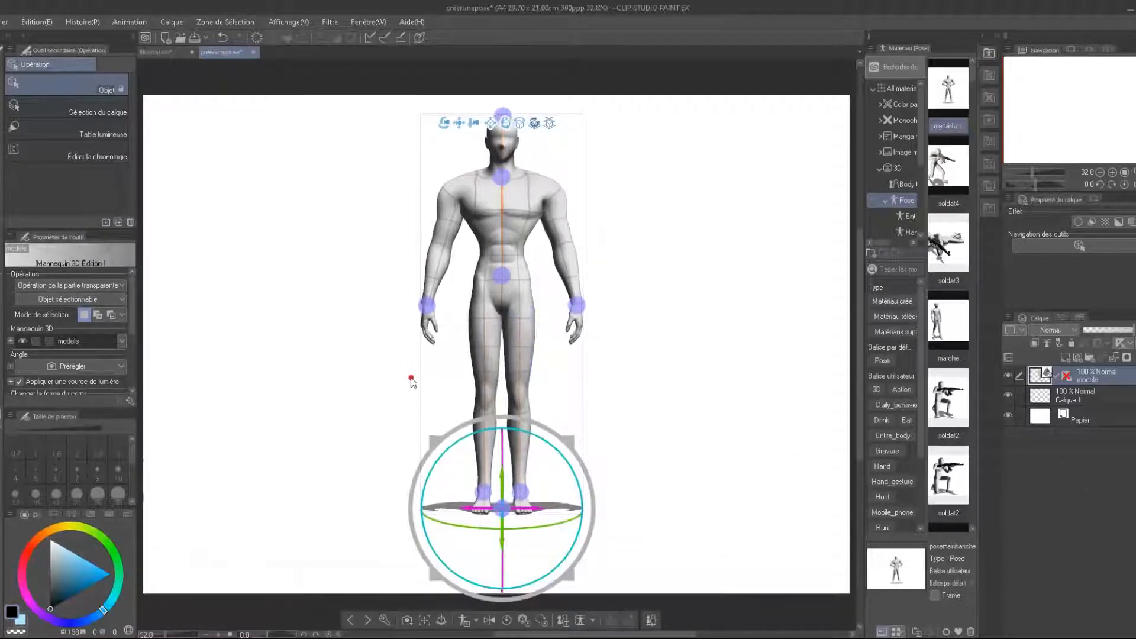
pyautogui.moveTo(412, 381)
pyautogui.mouseDown()
pyautogui.moveTo(438, 388)
pyautogui.moveTo(427, 385)
pyautogui.mouseUp()
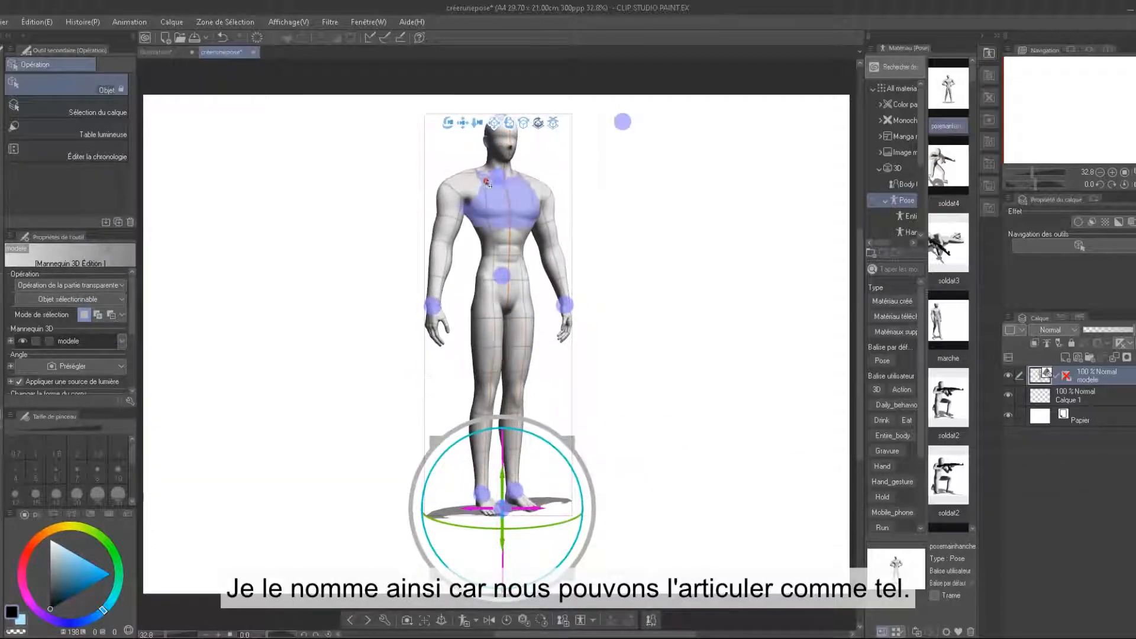
pyautogui.click(487, 182)
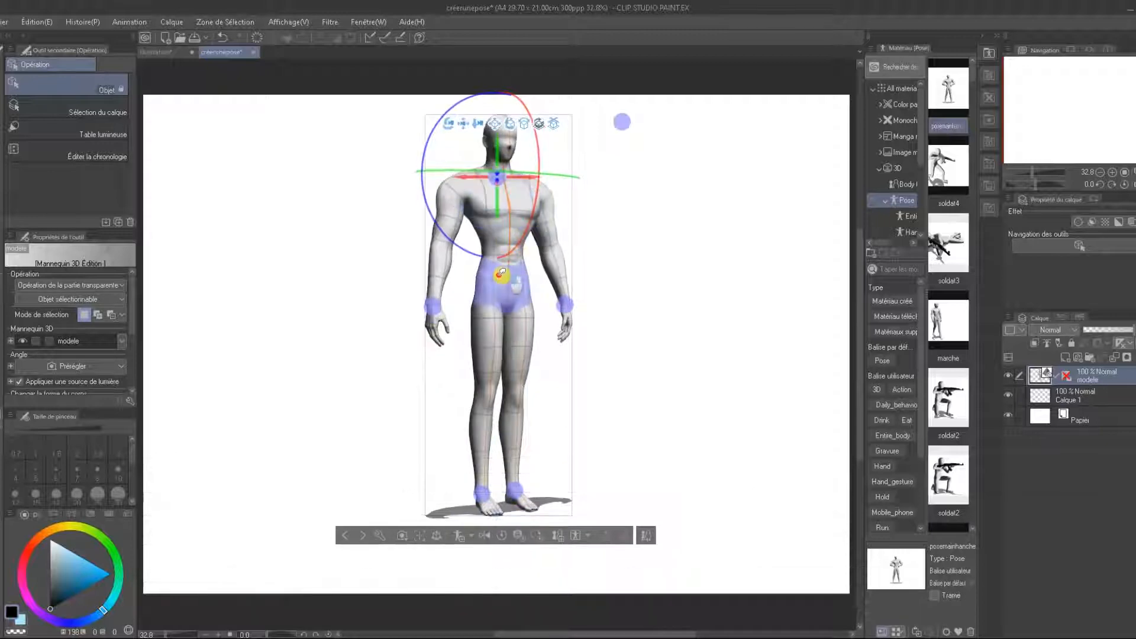
# Lower the mannequin's pelvis control point to bend the knees, and reposition both wrists close to the hips
pyautogui.moveTo(501, 274); pyautogui.dragTo(498, 325)
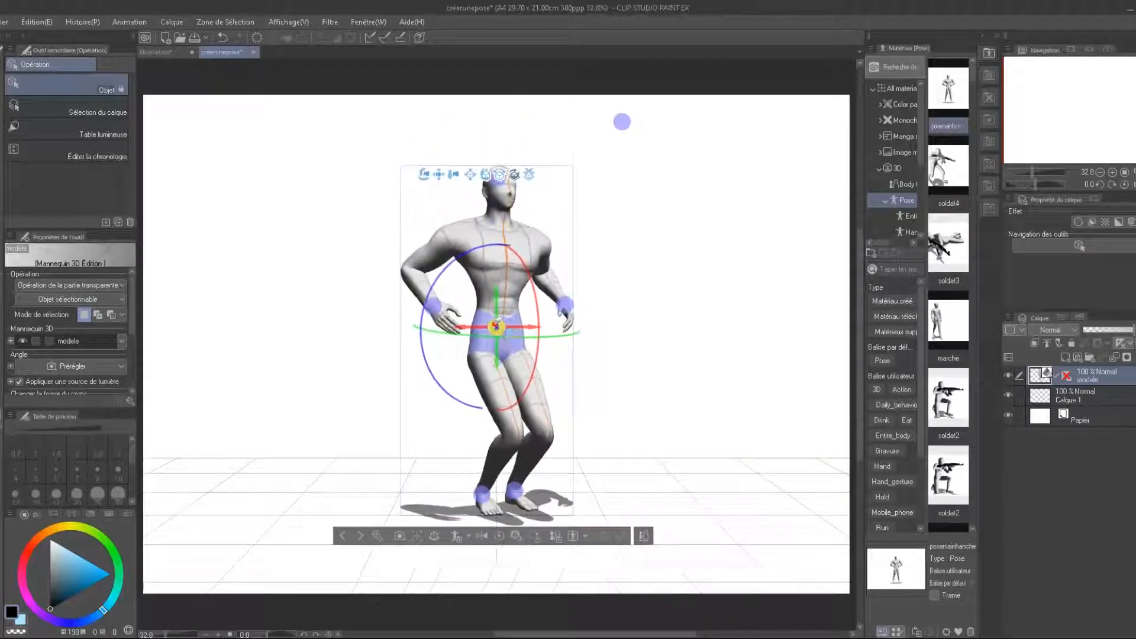
pyautogui.moveTo(434, 309)
pyautogui.mouseDown()
pyautogui.moveTo(444, 329)
pyautogui.moveTo(426, 322)
pyautogui.mouseUp()
pyautogui.moveTo(563, 306)
pyautogui.mouseDown()
pyautogui.moveTo(560, 340)
pyautogui.moveTo(554, 316)
pyautogui.mouseUp()
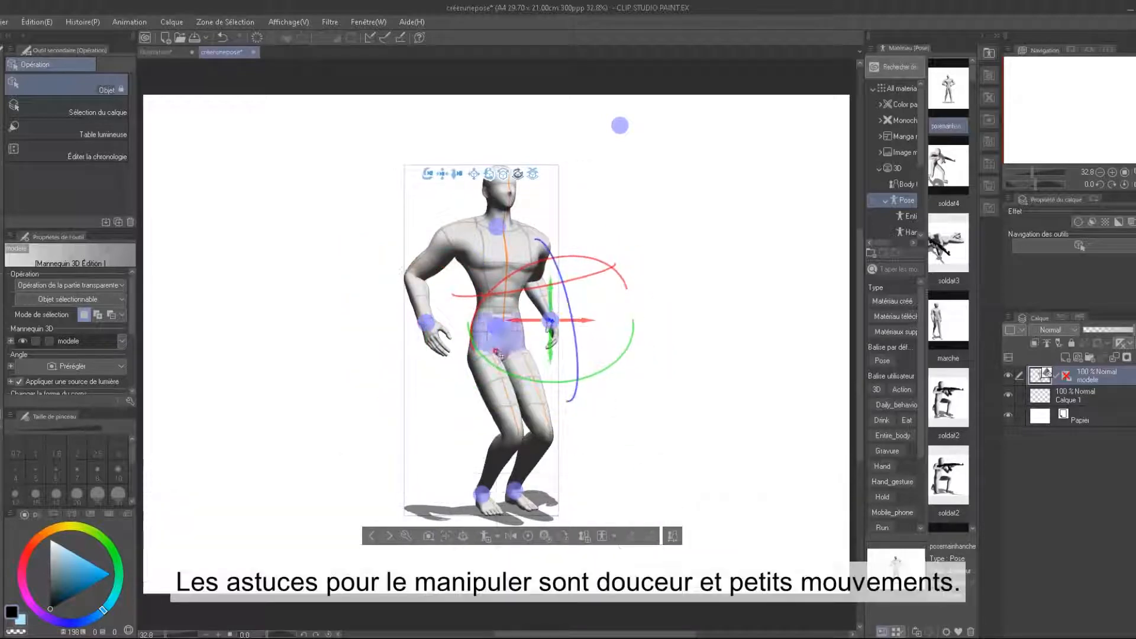
pyautogui.moveTo(434, 323); pyautogui.dragTo(456, 311)
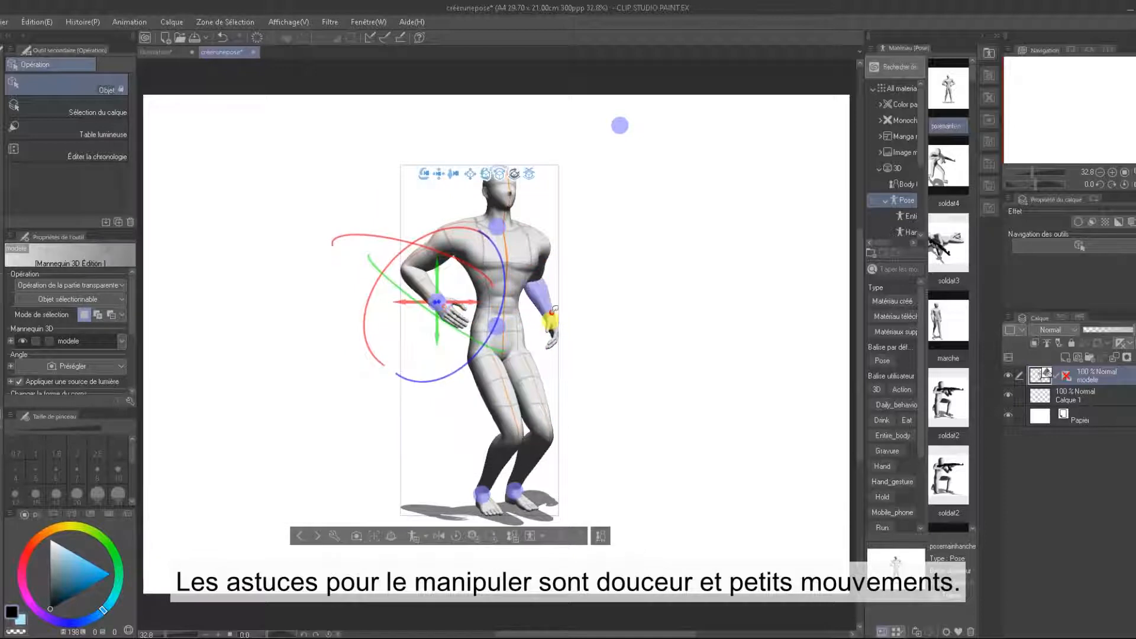
pyautogui.moveTo(553, 322); pyautogui.dragTo(532, 307)
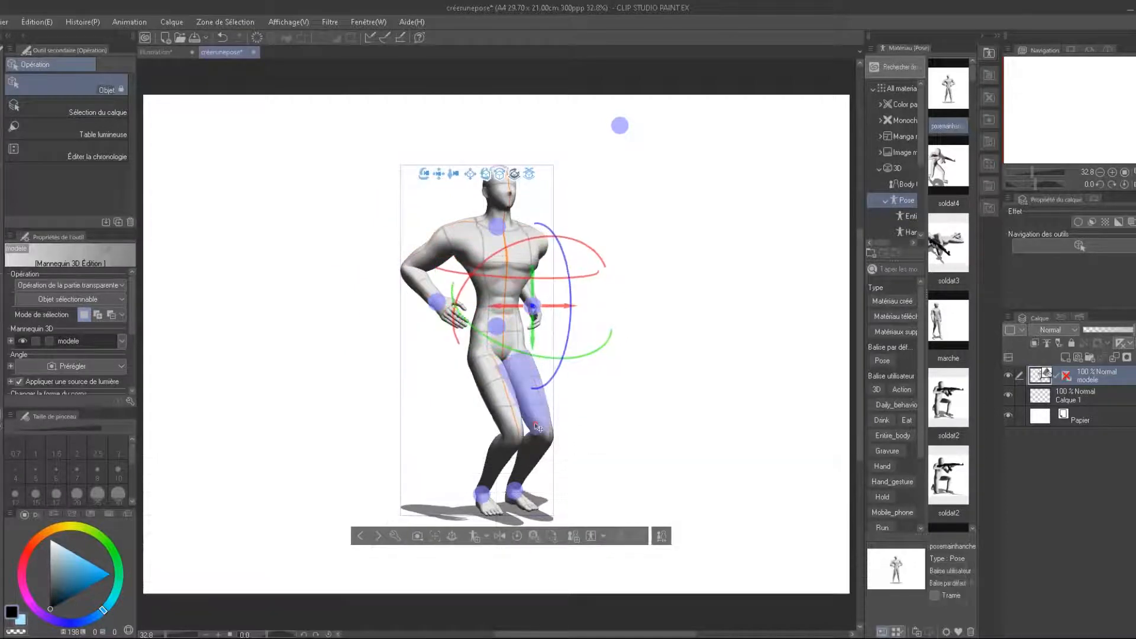
# Reset the mannequin to its default standing pose and display its joint control points again
pyautogui.click(517, 535)
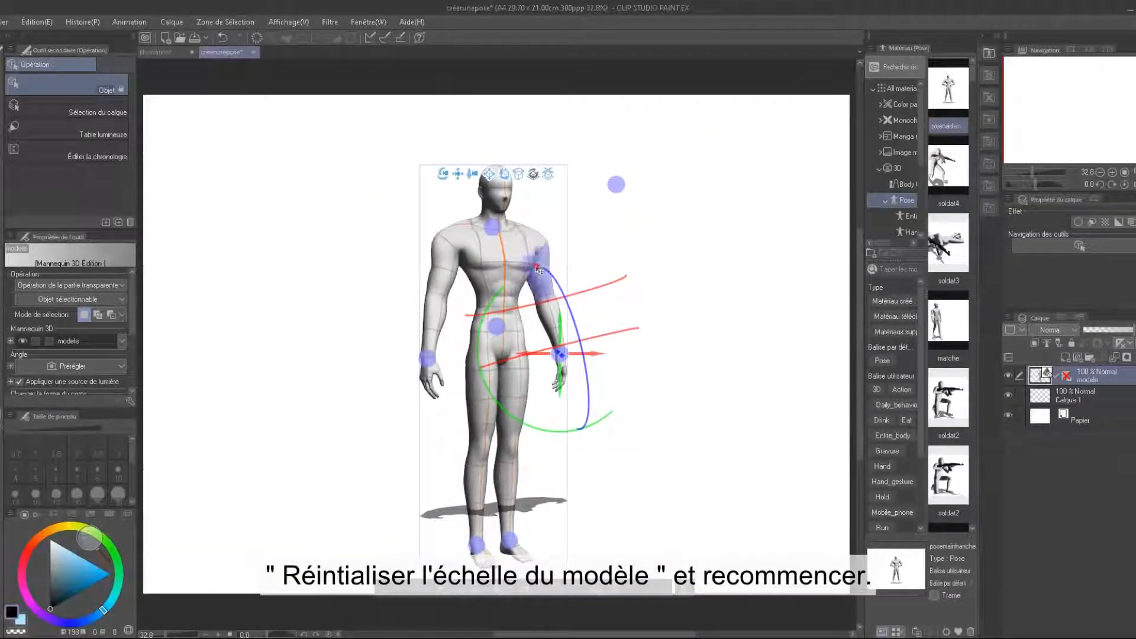
pyautogui.click(600, 379)
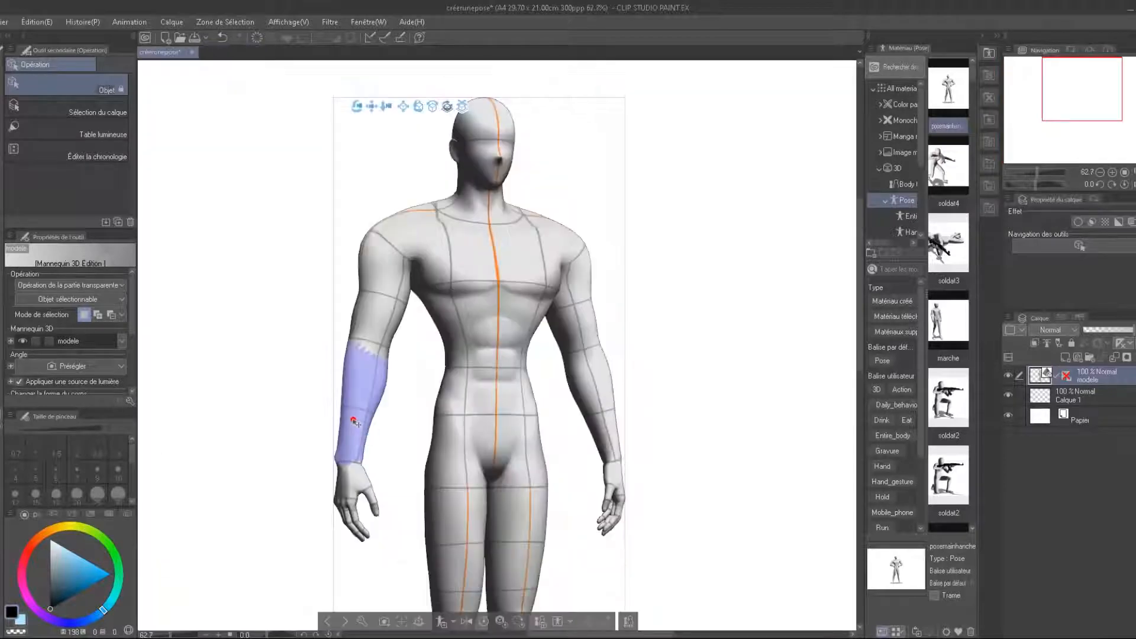
pyautogui.click(354, 422)
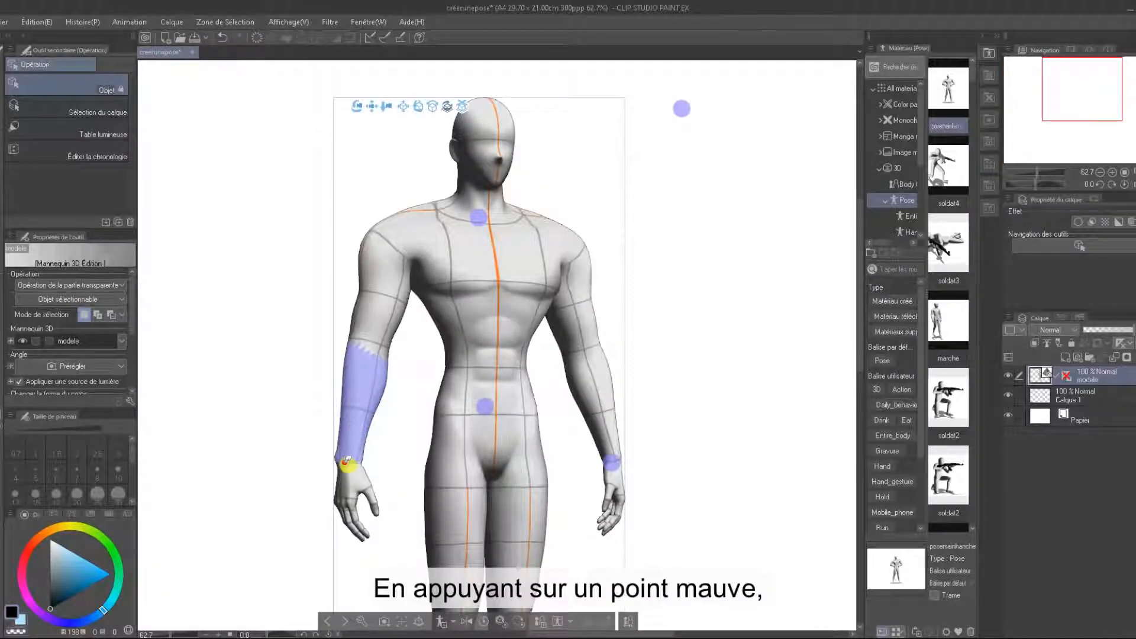
# Raise one wrist control point to bend the arm, and rotate the hand and arm around their different axes
pyautogui.moveTo(346, 461); pyautogui.dragTo(379, 392)
pyautogui.moveTo(377, 344); pyautogui.dragTo(373, 355)
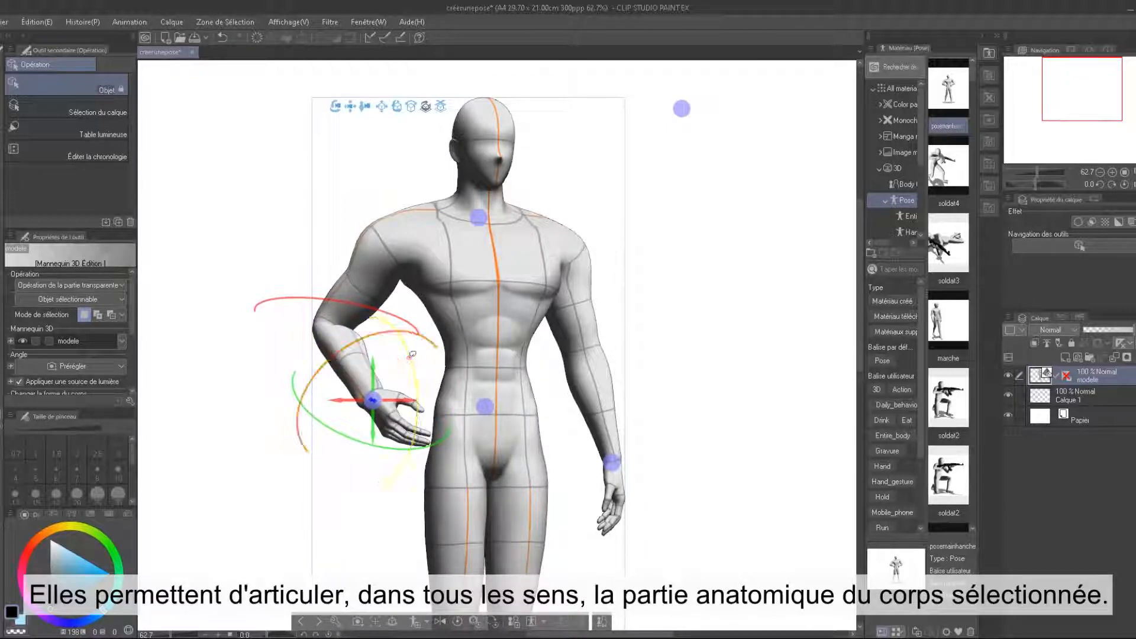
pyautogui.moveTo(424, 416); pyautogui.dragTo(430, 398)
pyautogui.moveTo(426, 354); pyautogui.dragTo(423, 359)
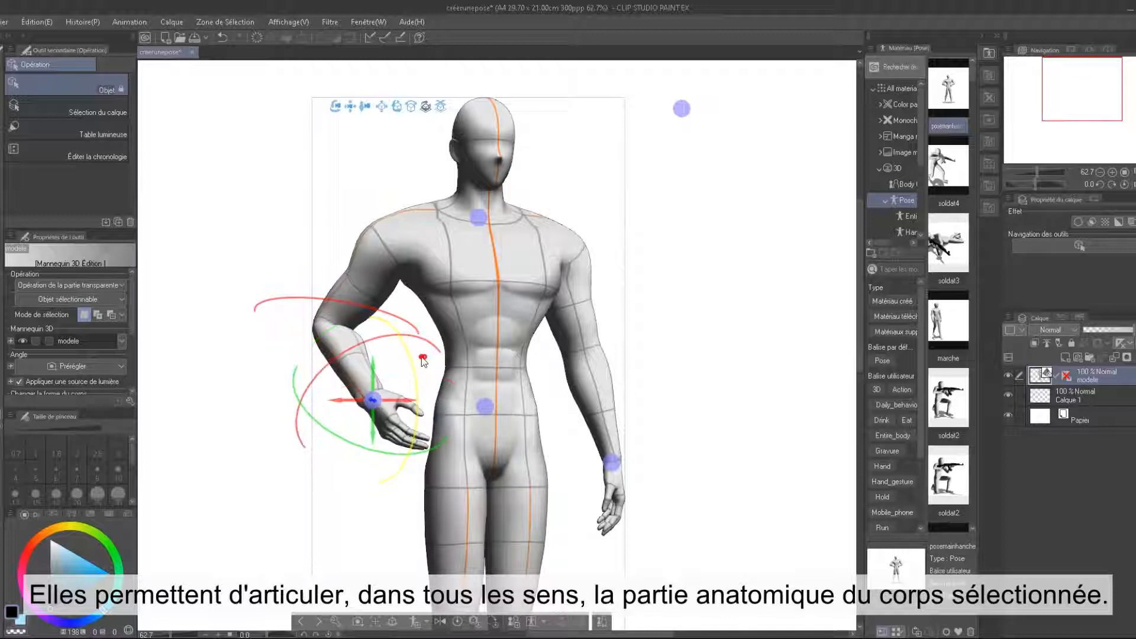
pyautogui.moveTo(379, 453); pyautogui.dragTo(352, 454)
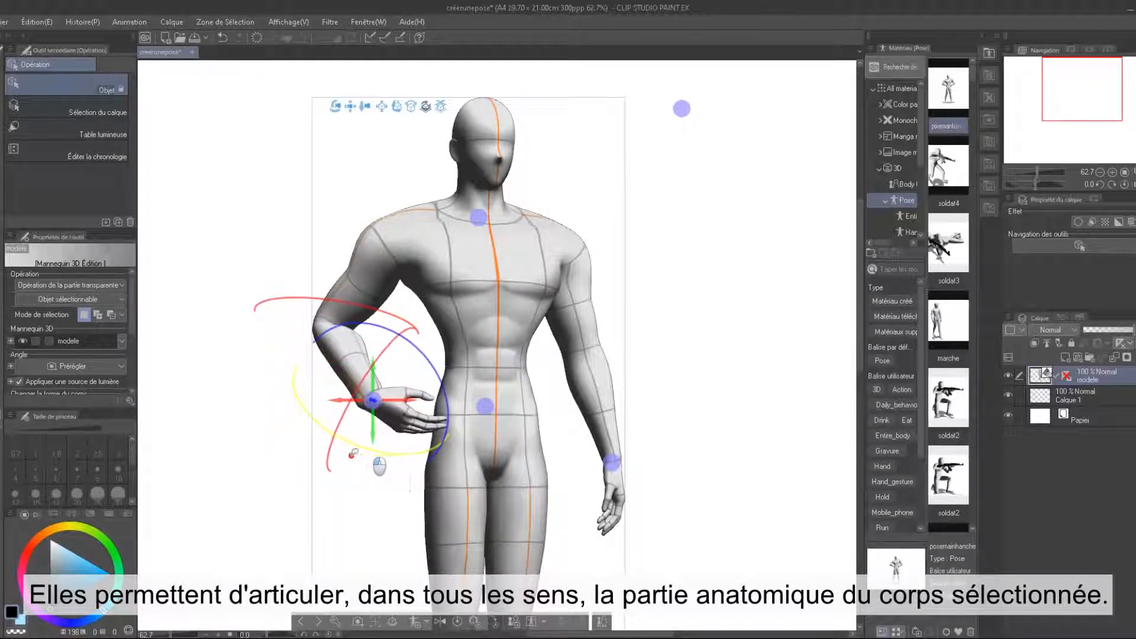
pyautogui.moveTo(275, 410); pyautogui.dragTo(272, 408)
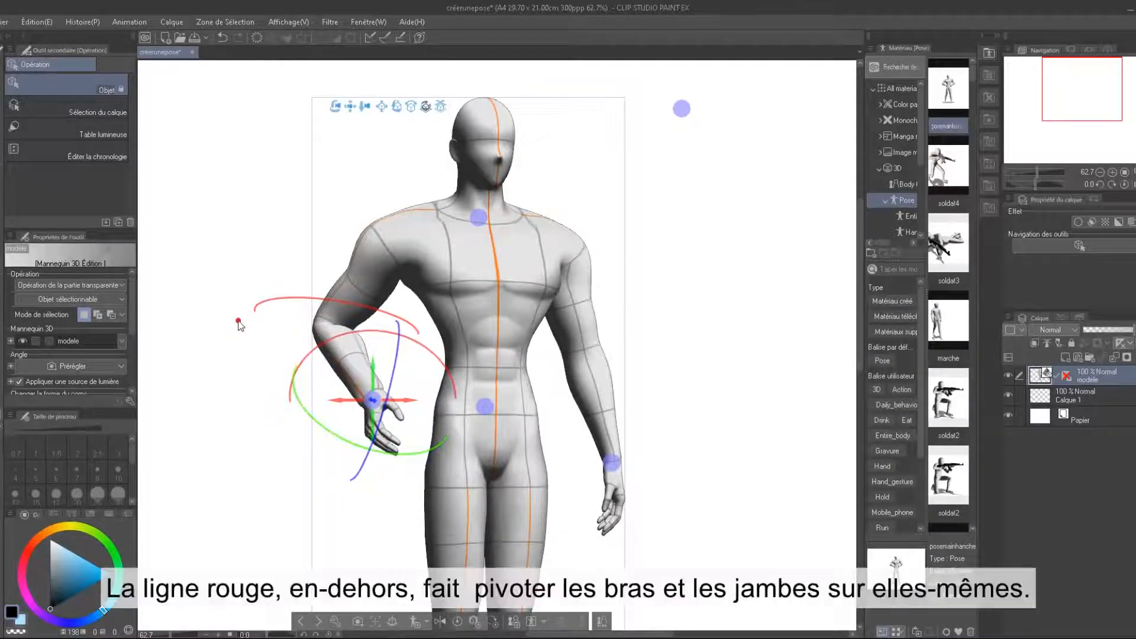
pyautogui.moveTo(263, 303); pyautogui.dragTo(251, 379)
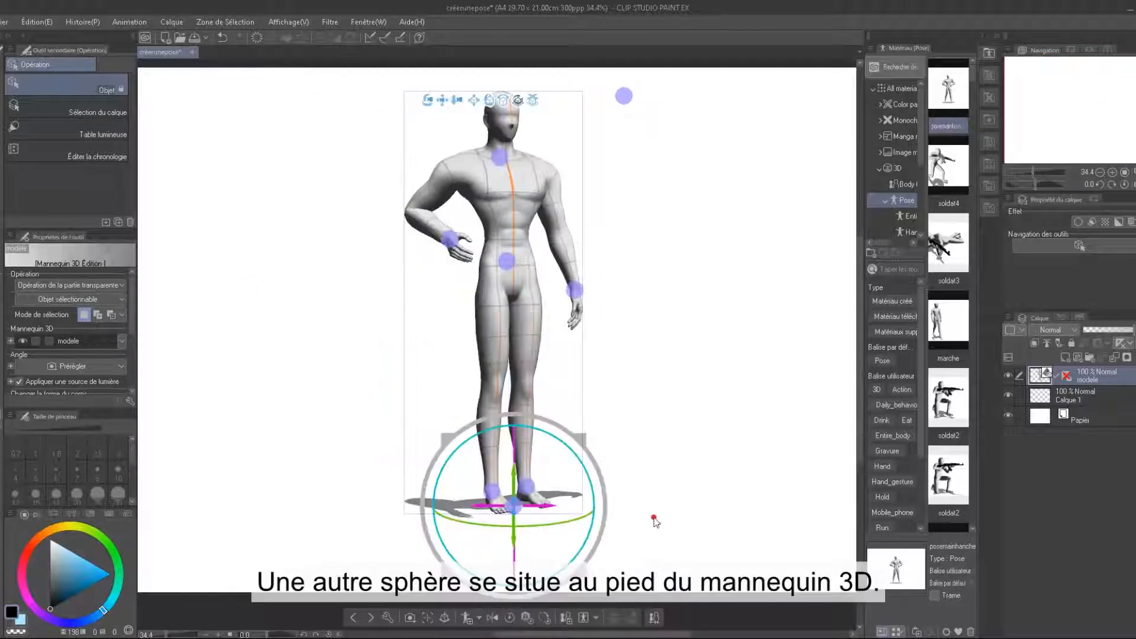
# Try turning and tilting the whole mannequin with the sphere at its feet, and reset the pose
pyautogui.moveTo(556, 516)
pyautogui.mouseDown()
pyautogui.moveTo(503, 521)
pyautogui.moveTo(393, 499)
pyautogui.moveTo(600, 550)
pyautogui.moveTo(563, 526)
pyautogui.mouseUp()
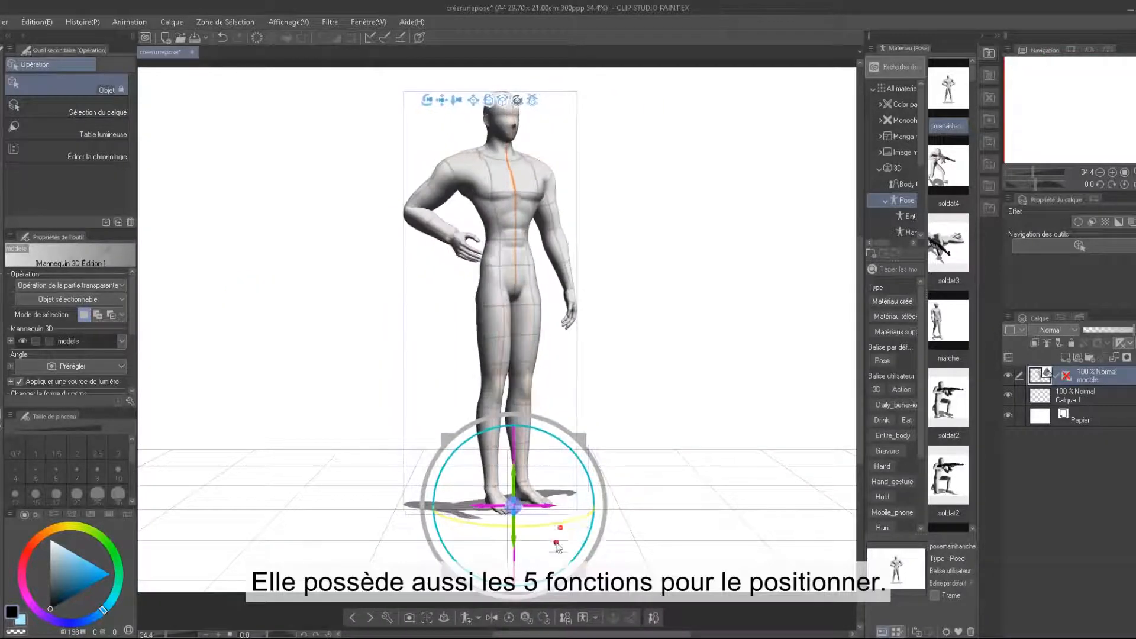
pyautogui.moveTo(535, 532); pyautogui.dragTo(582, 564)
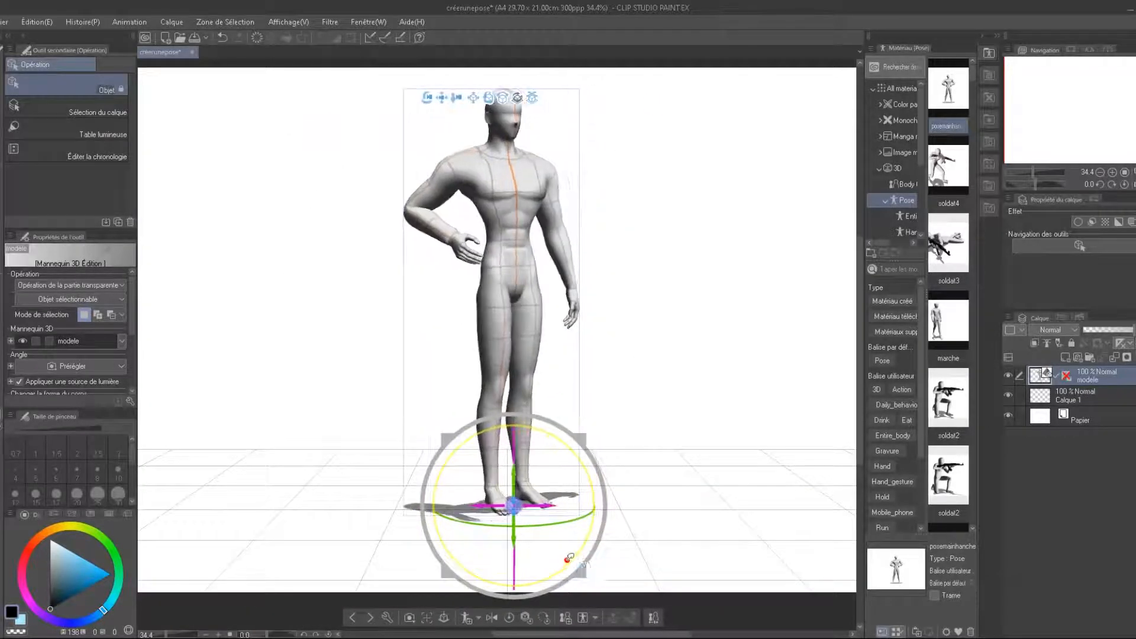
pyautogui.click(512, 618)
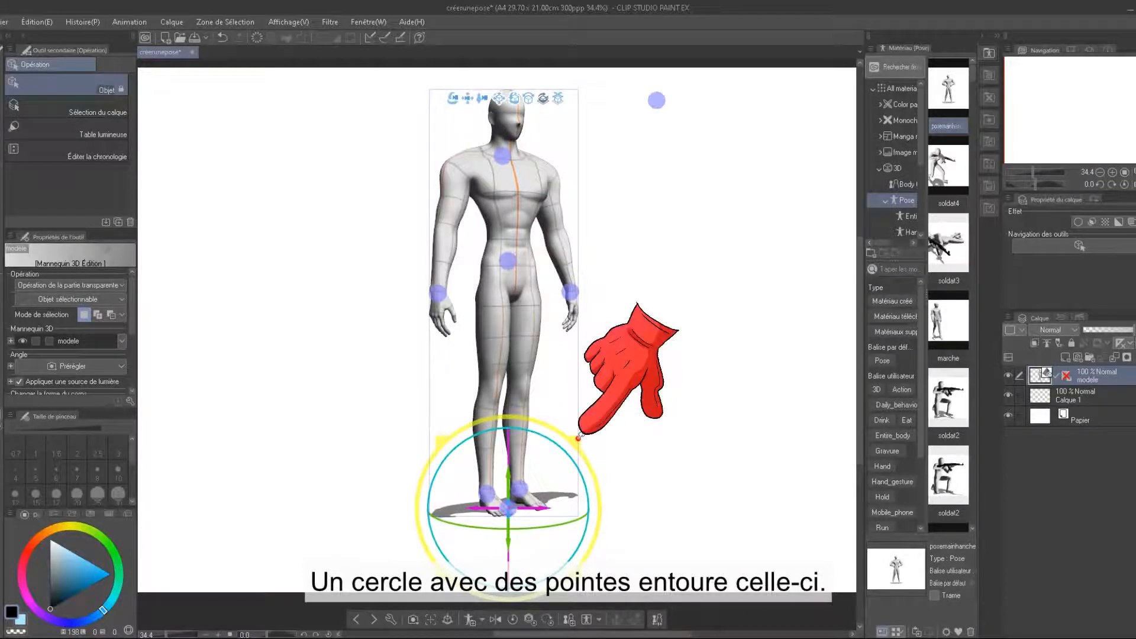
# Resize the mannequin with the pointed circle around the foot sphere, and reset the model's scale
pyautogui.moveTo(578, 438); pyautogui.dragTo(901, 370)
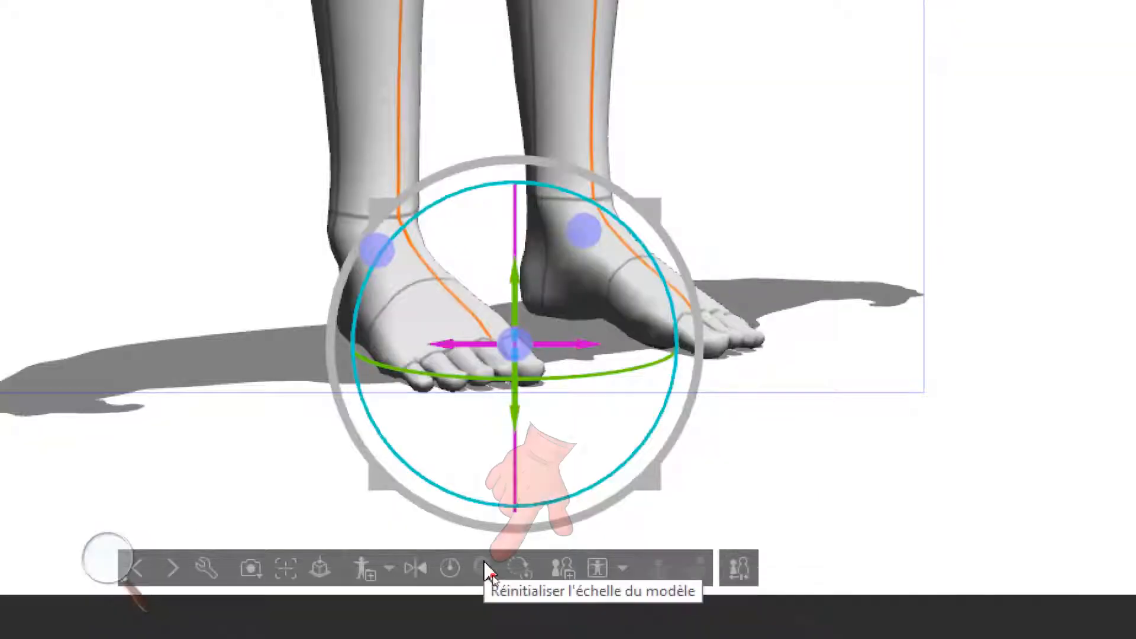
pyautogui.click(486, 567)
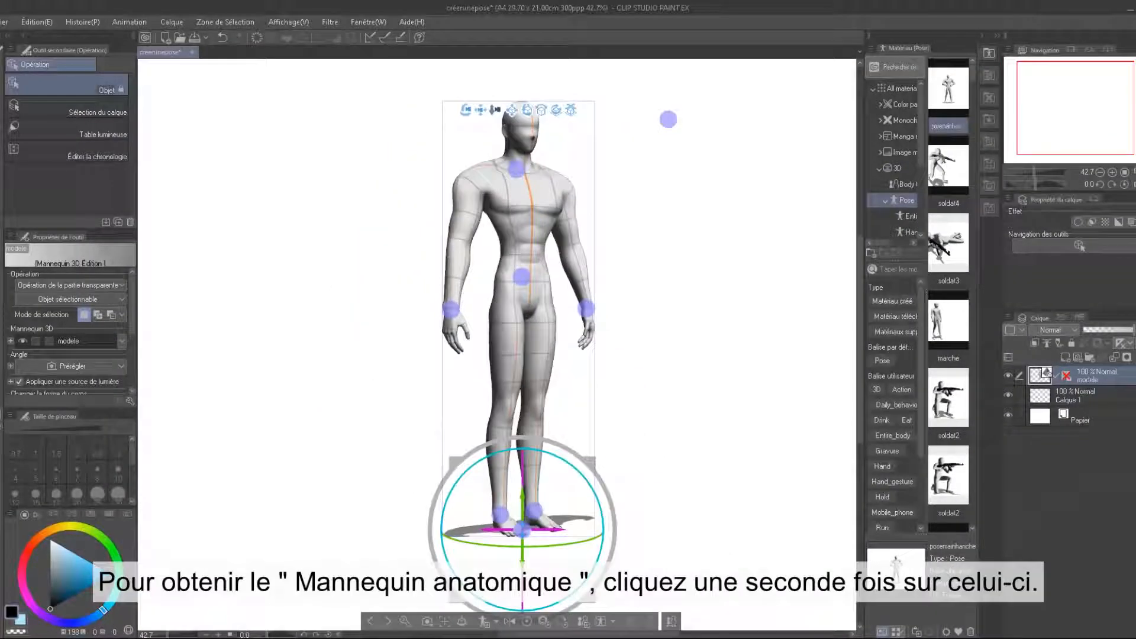
# Display the mannequin's anatomical rotation handles, bend the body at the waist and rotate the chest
pyautogui.click(537, 246)
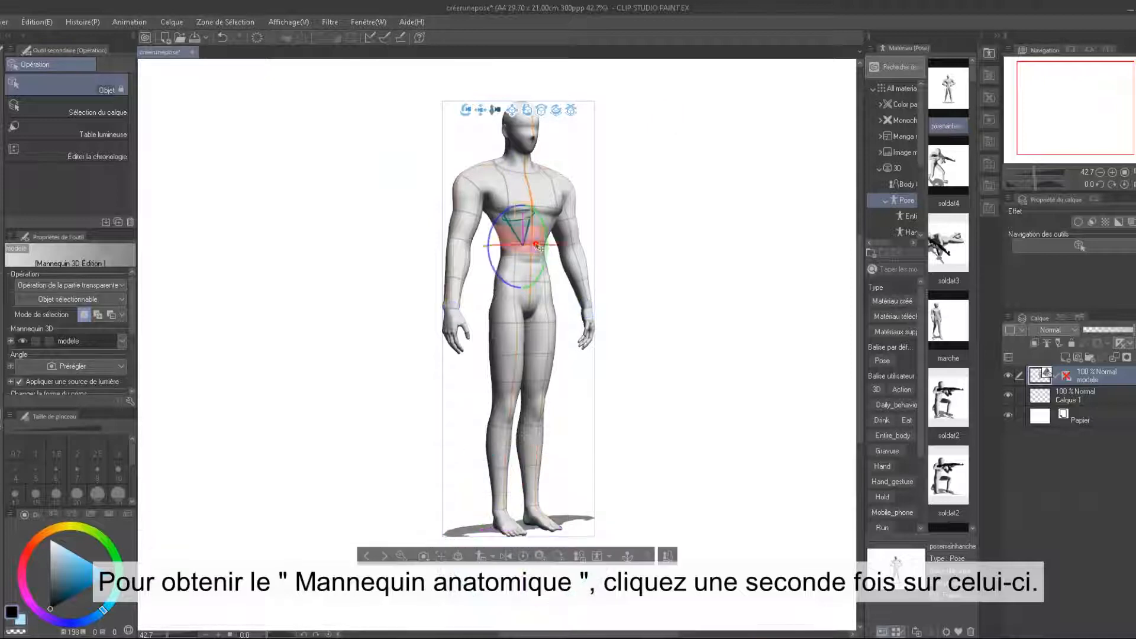
pyautogui.moveTo(546, 228); pyautogui.dragTo(545, 264)
pyautogui.click(545, 197)
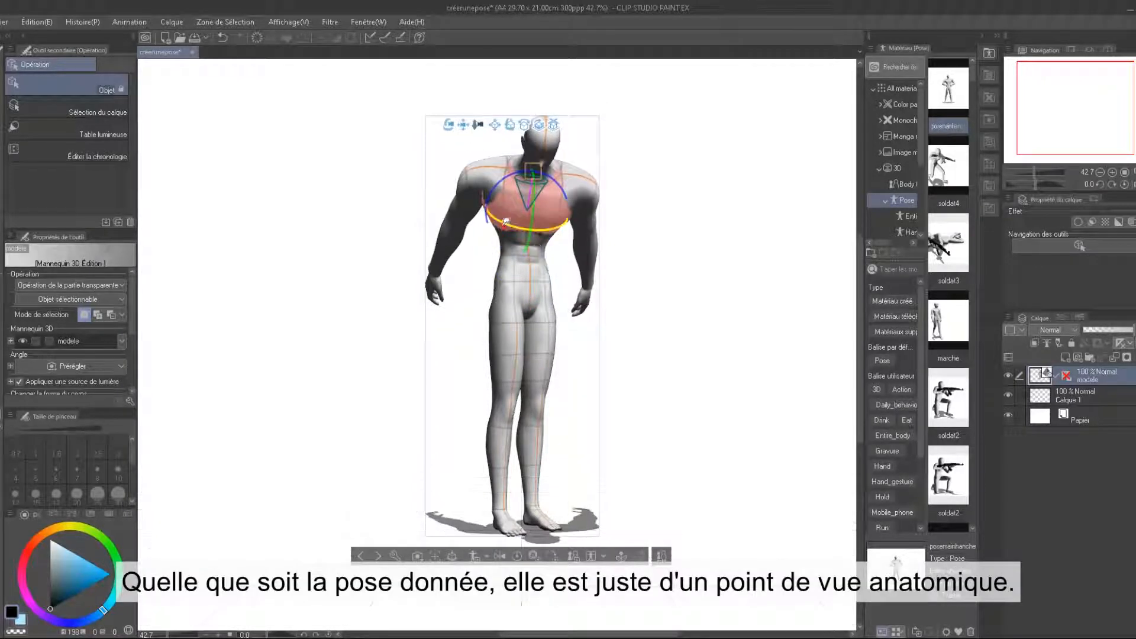
pyautogui.moveTo(502, 224); pyautogui.dragTo(602, 216)
# Bend the mannequin's forearms up in front of the chest
pyautogui.click(456, 259)
pyautogui.moveTo(480, 249); pyautogui.dragTo(601, 99)
pyautogui.click(567, 249)
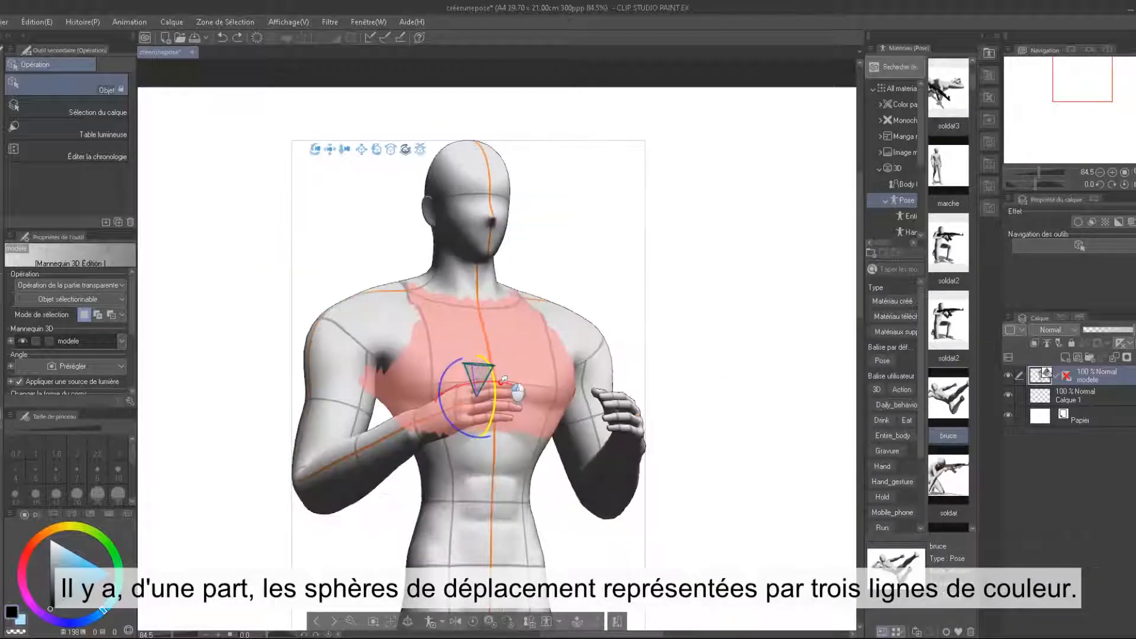
# Rotate the mannequin's chest, and move the near forearm outward with its inner handle so the body follows
pyautogui.moveTo(490, 395)
pyautogui.mouseDown()
pyautogui.moveTo(502, 402)
pyautogui.moveTo(457, 389)
pyautogui.moveTo(460, 424)
pyautogui.moveTo(545, 362)
pyautogui.moveTo(498, 387)
pyautogui.moveTo(512, 392)
pyautogui.mouseUp()
pyautogui.scroll(-1, 514, 429)
pyautogui.click(395, 488)
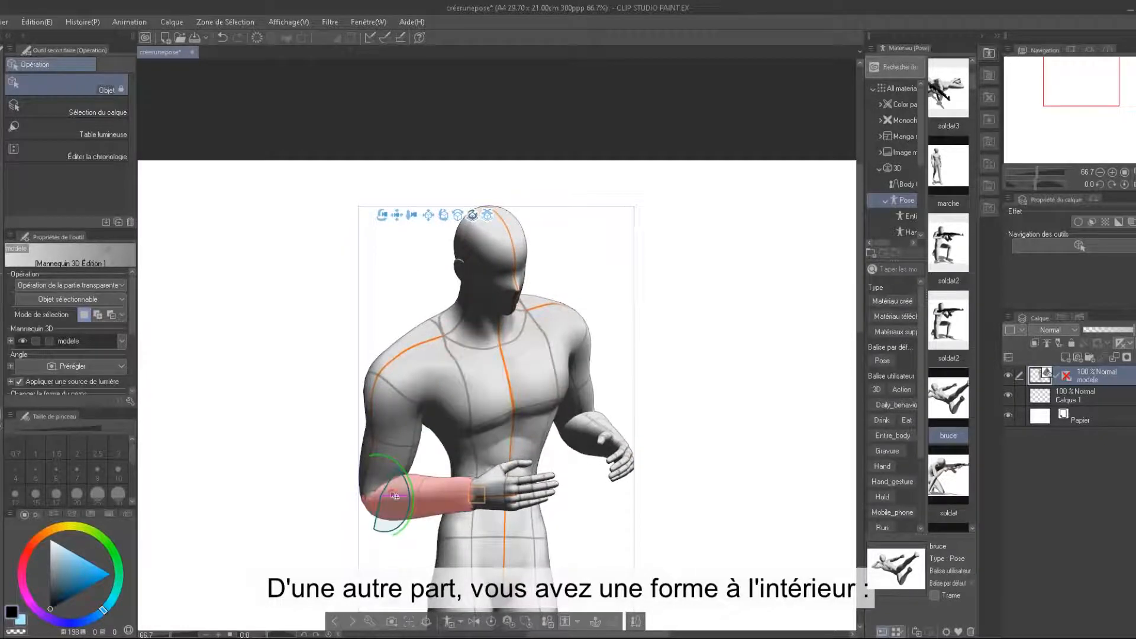
pyautogui.moveTo(407, 497); pyautogui.dragTo(445, 504)
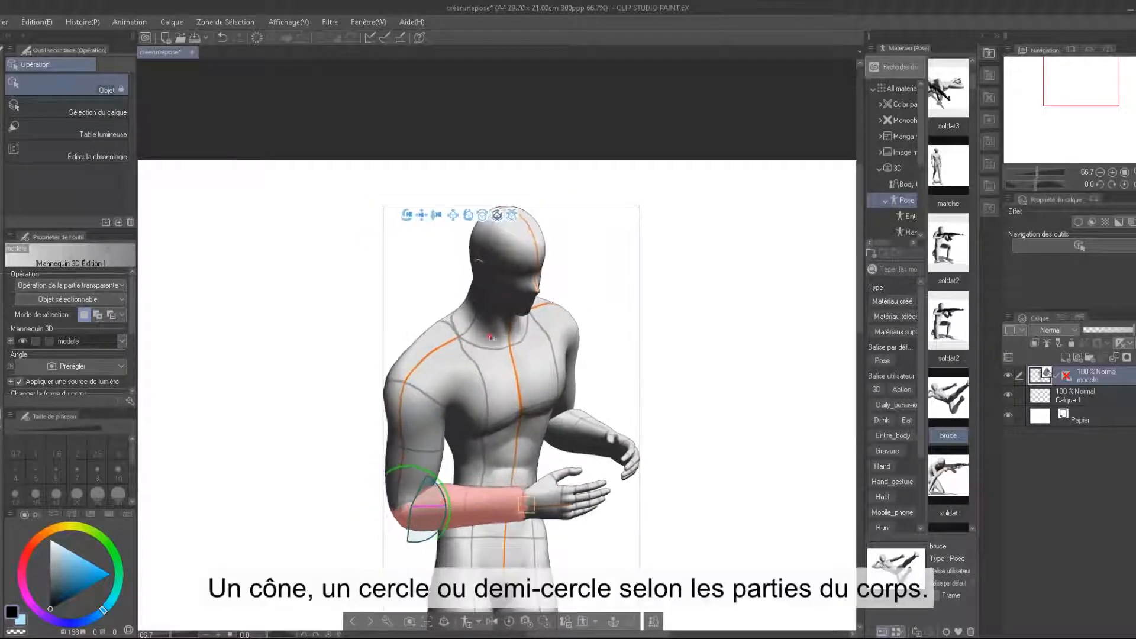
# Reposition the mannequin's head and waist with their inner cone handles so the upper body leans
pyautogui.click(494, 277)
pyautogui.moveTo(510, 271); pyautogui.dragTo(489, 268)
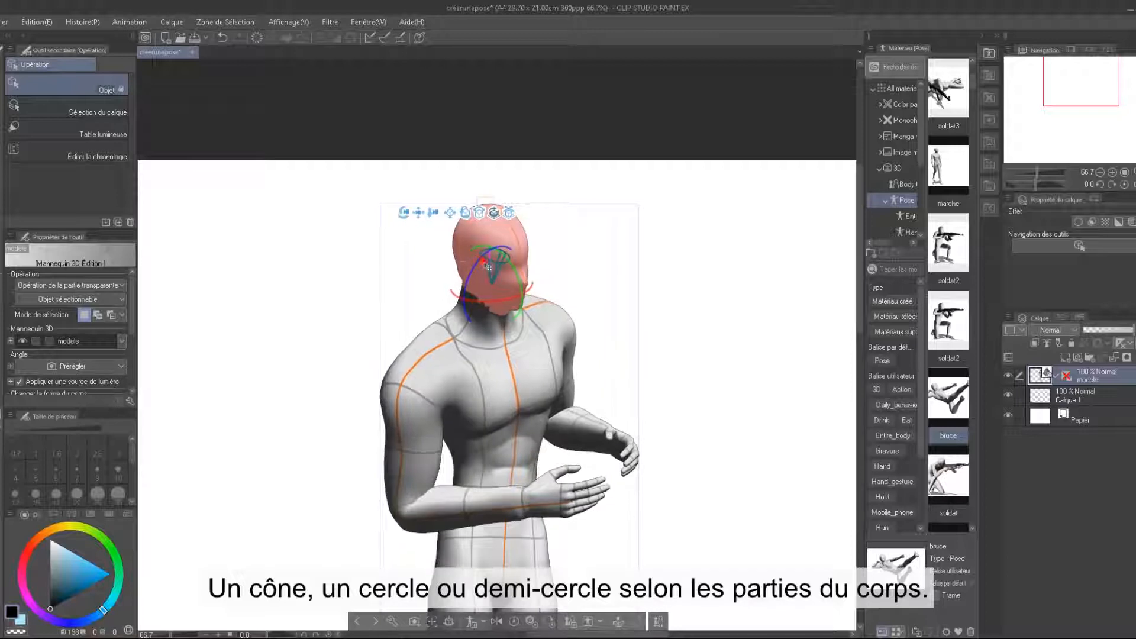
pyautogui.click(514, 461)
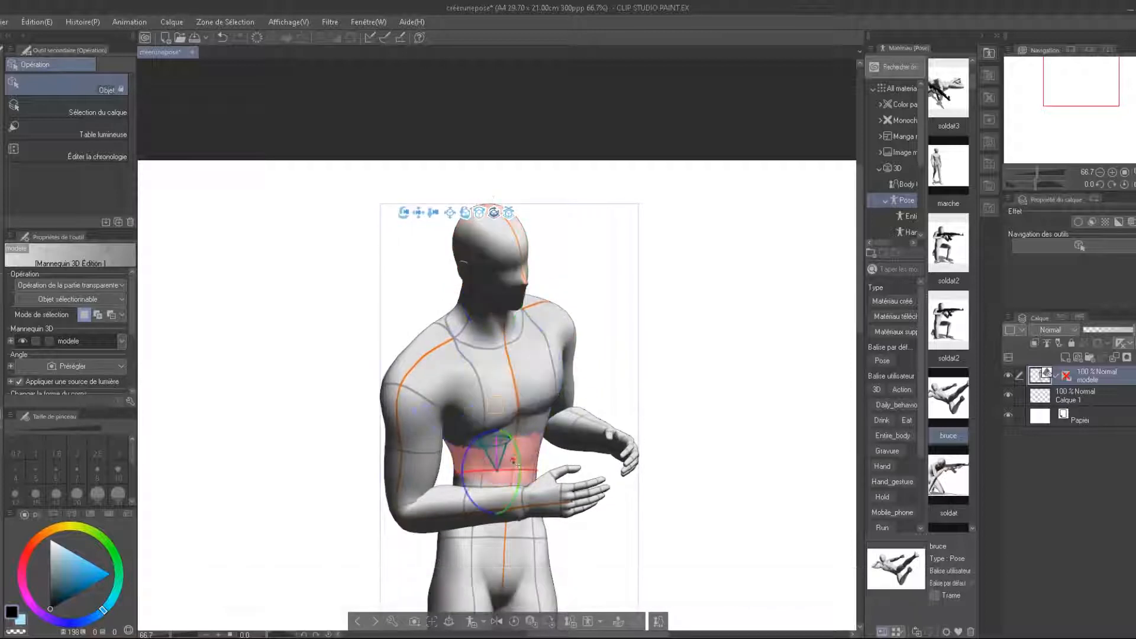
pyautogui.moveTo(501, 454); pyautogui.dragTo(486, 453)
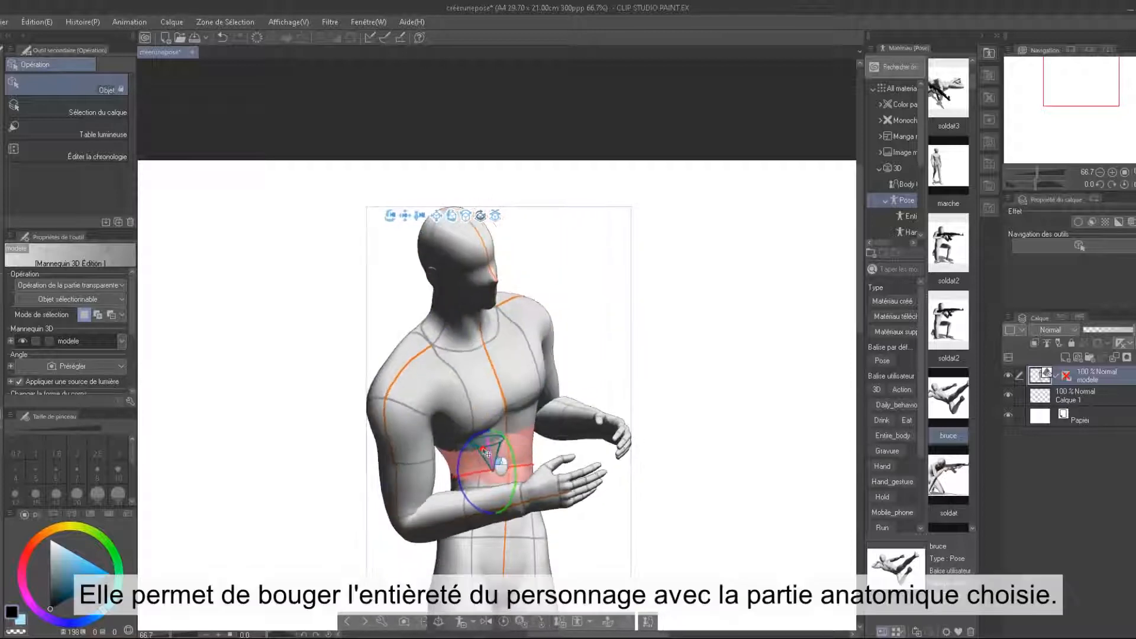
# Raise the mannequin's far shoulder with its inner handle, and lean the chest slightly backward
pyautogui.click(534, 313)
pyautogui.moveTo(499, 336); pyautogui.dragTo(538, 302)
pyautogui.click(572, 395)
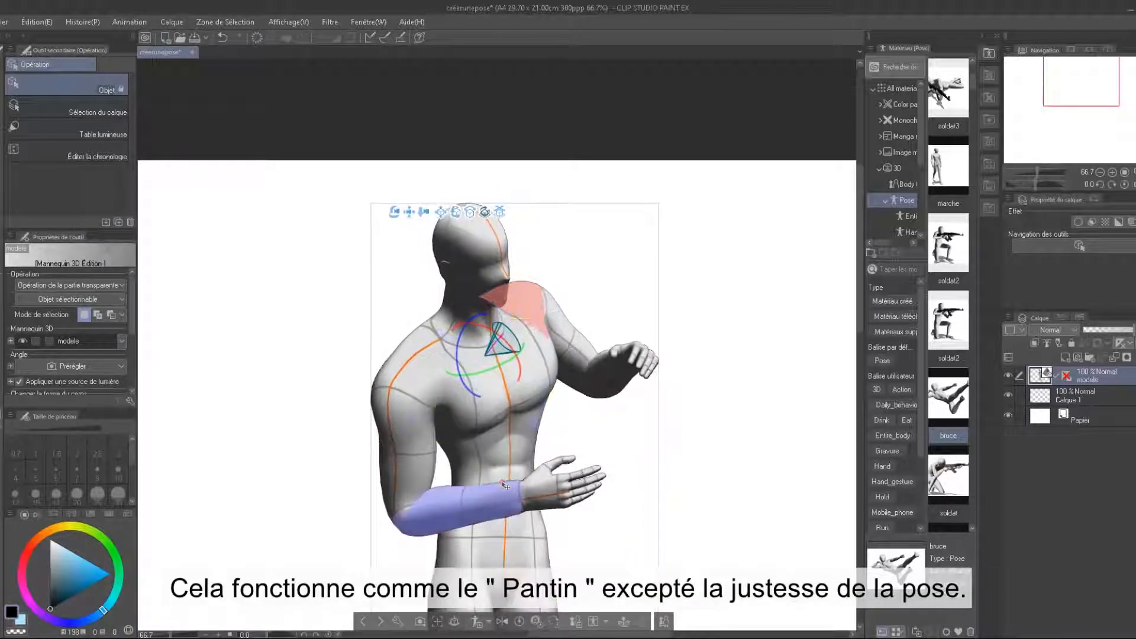
pyautogui.click(511, 406)
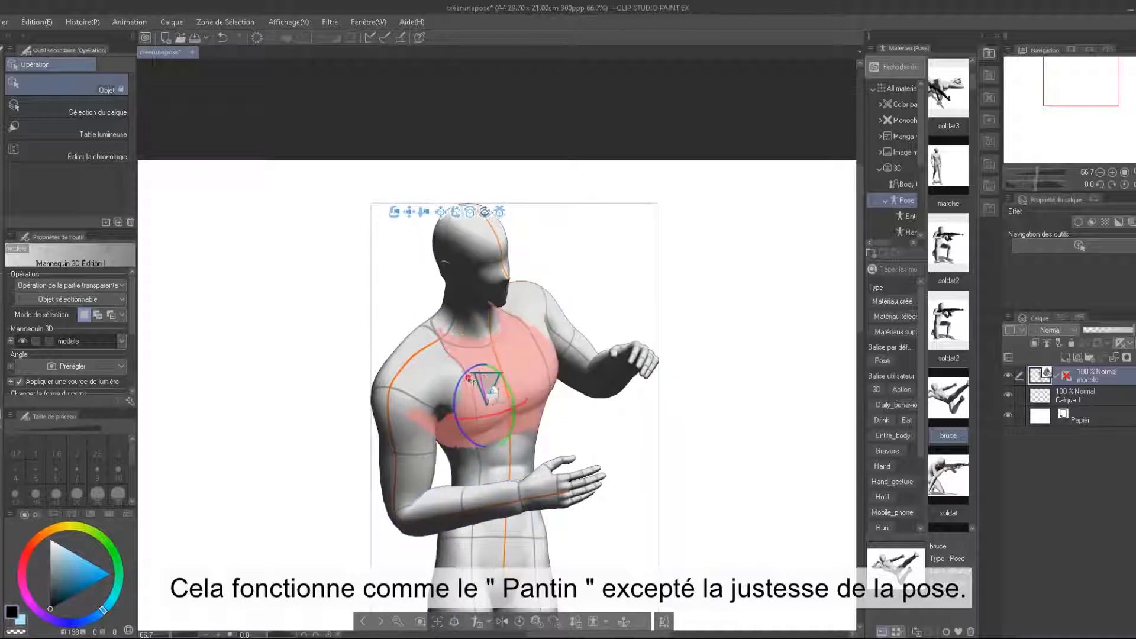
pyautogui.moveTo(471, 381); pyautogui.dragTo(464, 378)
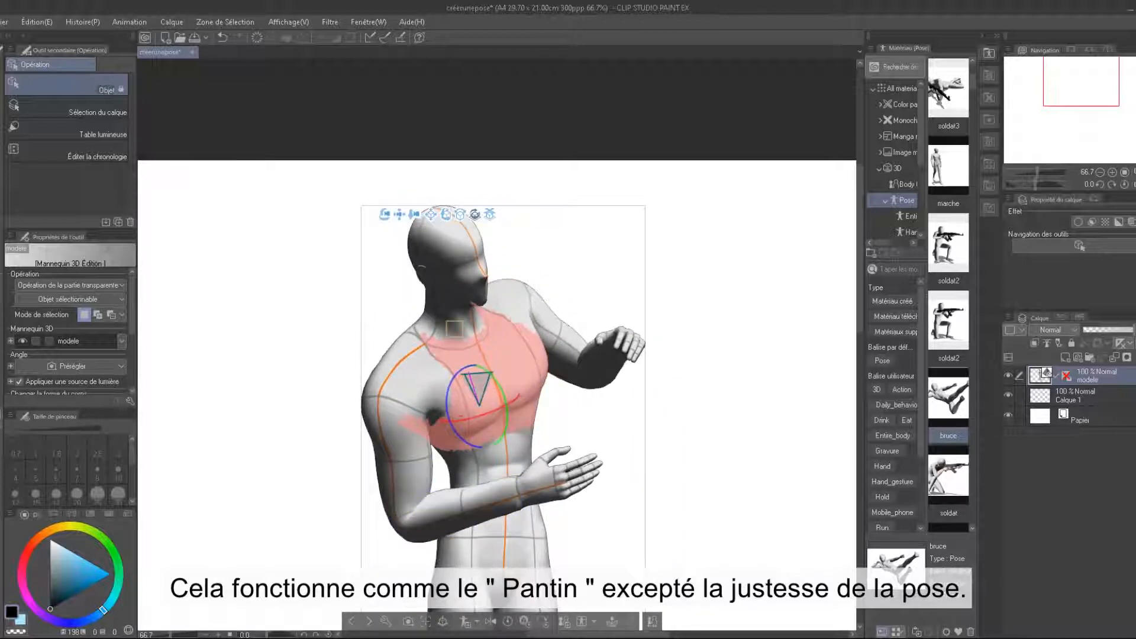
# Rotate the near upper arm to keep the forearm clear of the body, and pivot the mannequin from its pelvis
pyautogui.click(381, 474)
pyautogui.moveTo(362, 402); pyautogui.dragTo(329, 412)
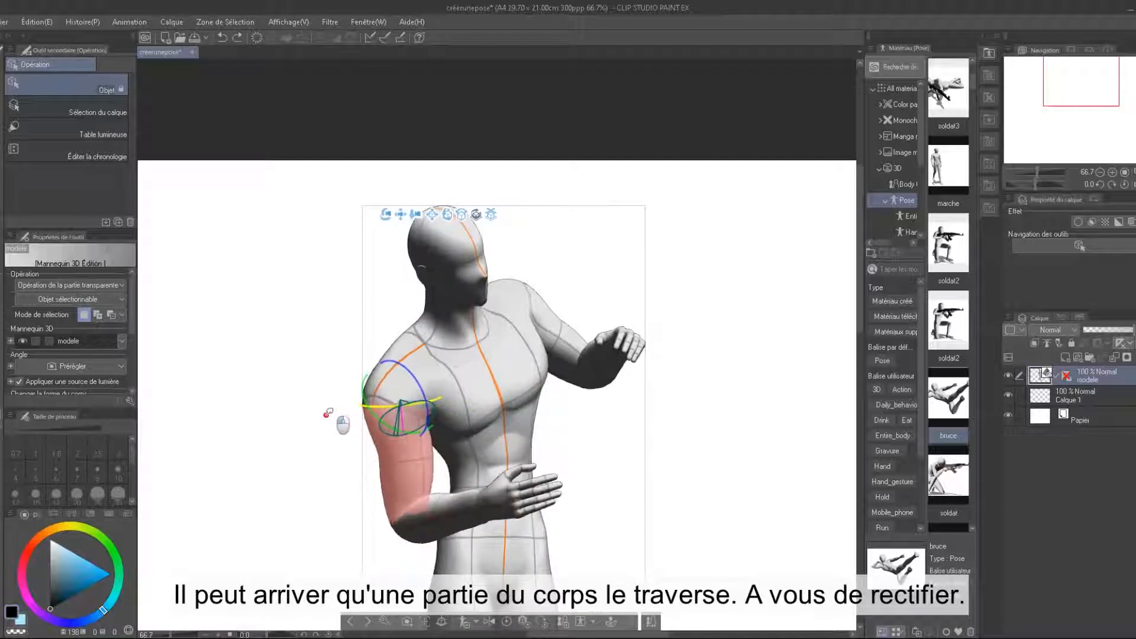
pyautogui.moveTo(396, 422); pyautogui.dragTo(413, 415)
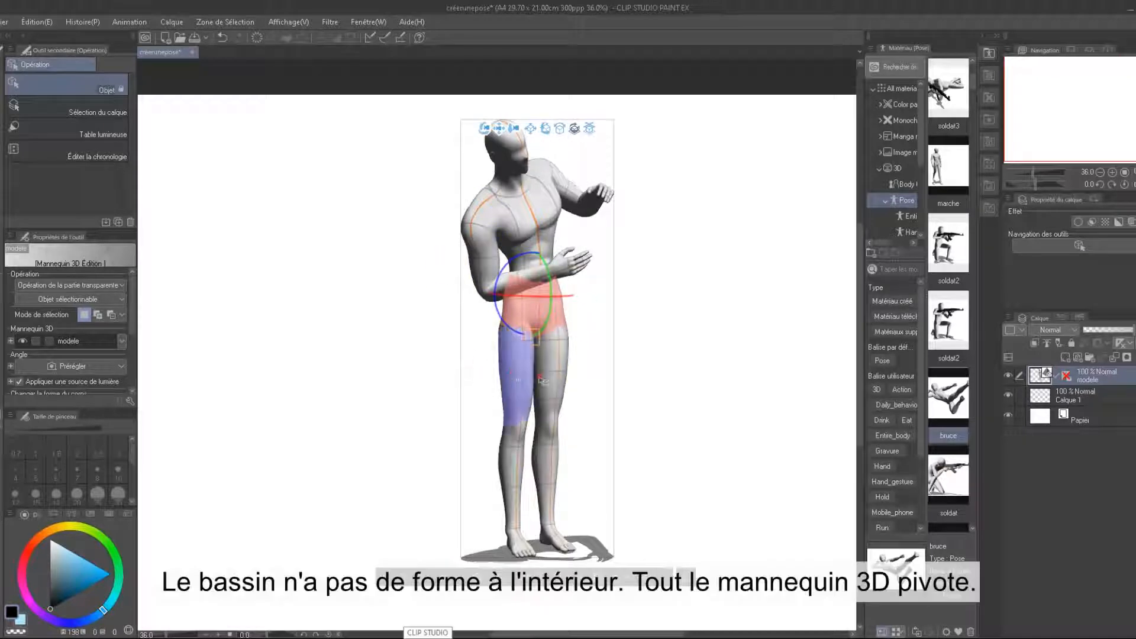
pyautogui.moveTo(519, 257); pyautogui.dragTo(491, 196)
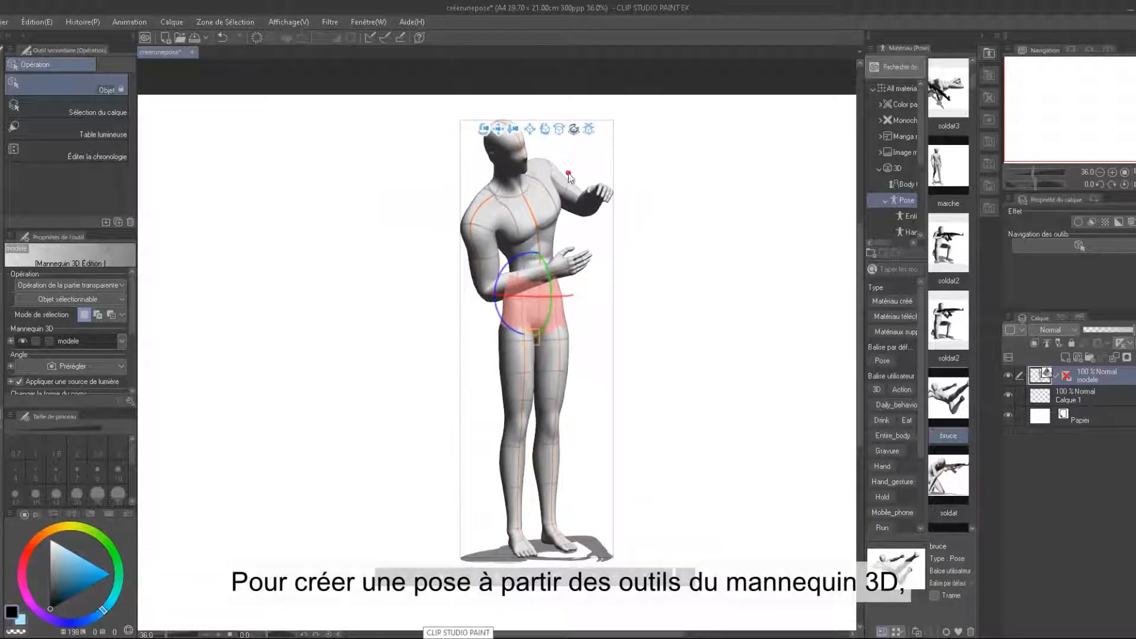
# Move the mannequin to the left part of the canvas, reset it to the default stance and turn it slightly
pyautogui.moveTo(461, 532); pyautogui.dragTo(339, 554)
pyautogui.click(352, 557)
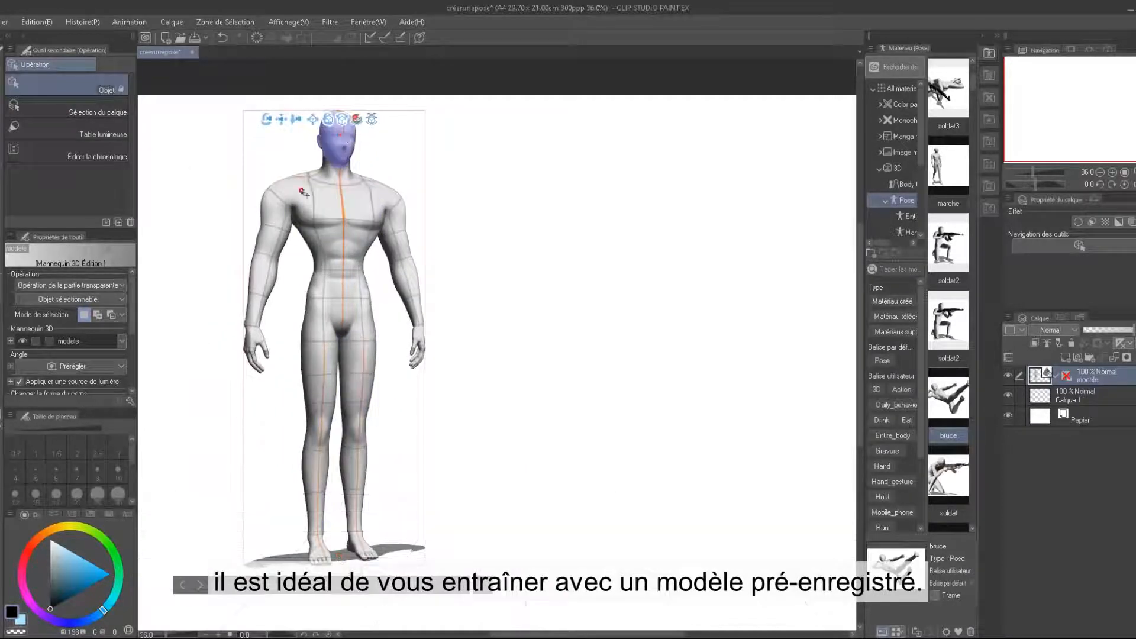
pyautogui.moveTo(231, 330); pyautogui.dragTo(246, 332)
# Add the hands-on-hips "pose" material as a second mannequin beside the first, and turn it to a three-quarter view
pyautogui.scroll(2, 950, 226)
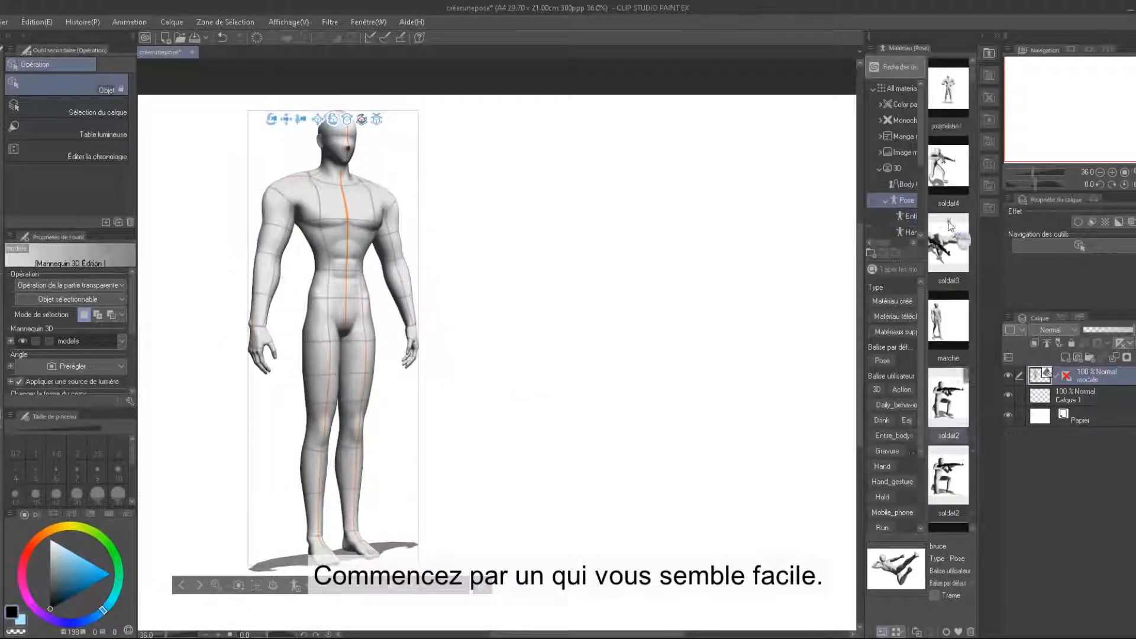
pyautogui.scroll(1, 950, 226)
pyautogui.moveTo(948, 89); pyautogui.dragTo(599, 516)
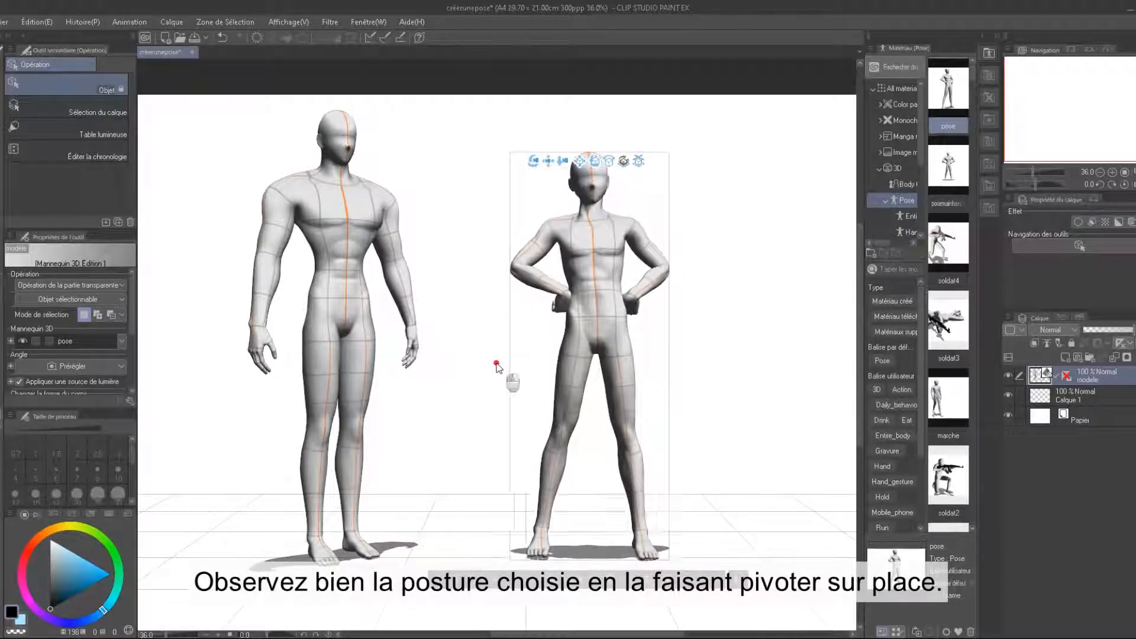
pyautogui.moveTo(496, 365); pyautogui.dragTo(866, 465)
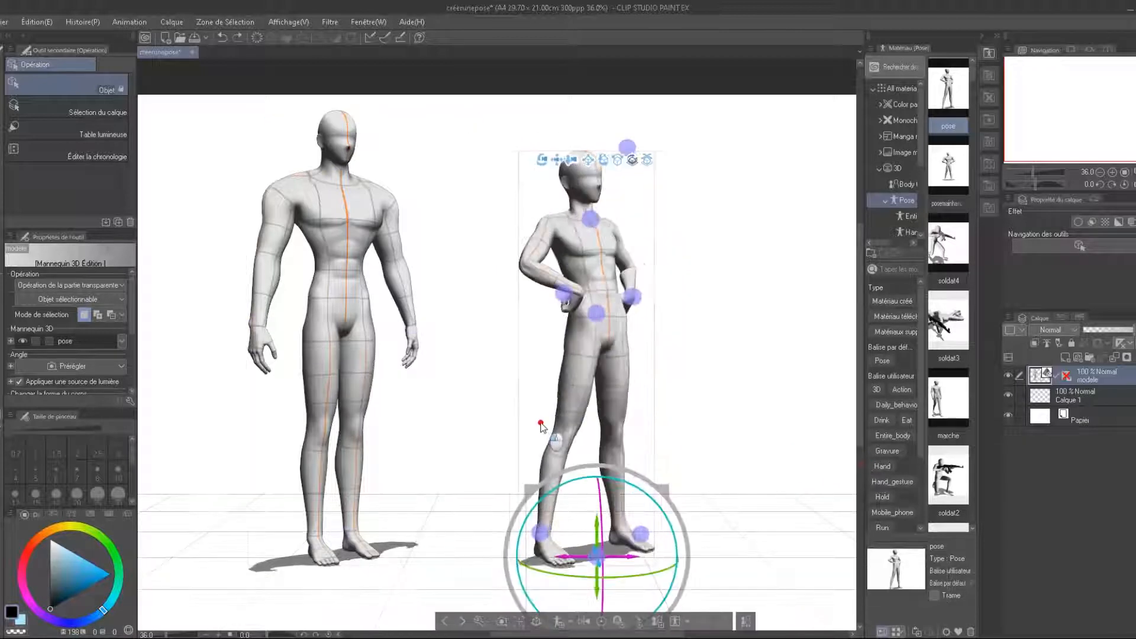
# View both mannequins from the front, and bring the default mannequin's hands in to its waist to match the reference
pyautogui.click(324, 421)
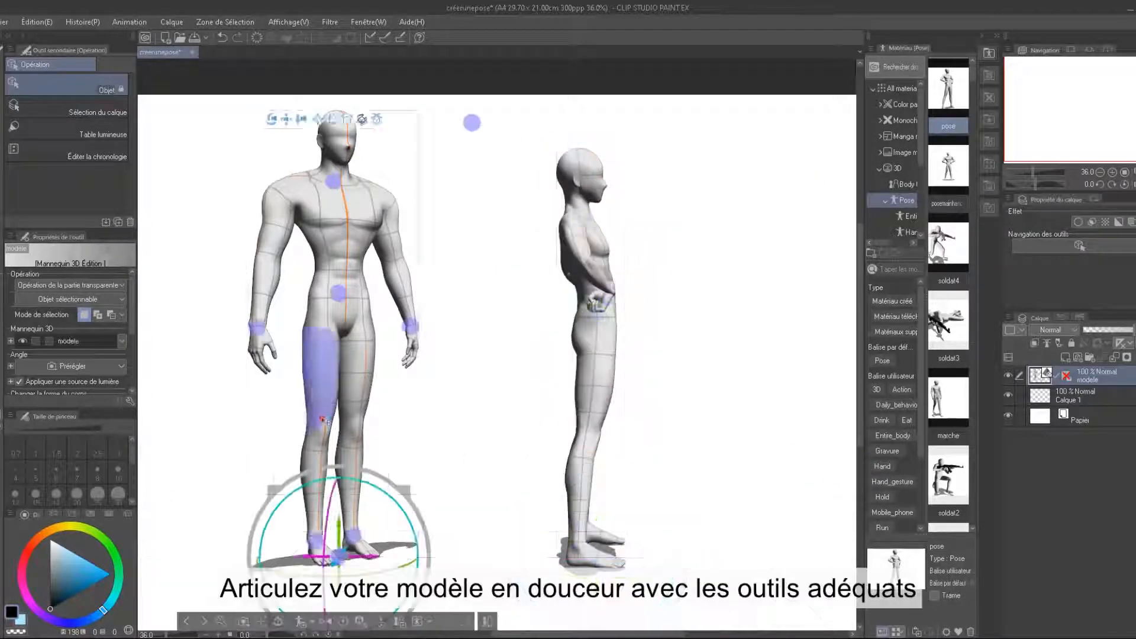
pyautogui.moveTo(324, 422); pyautogui.dragTo(355, 421)
pyautogui.click(324, 208)
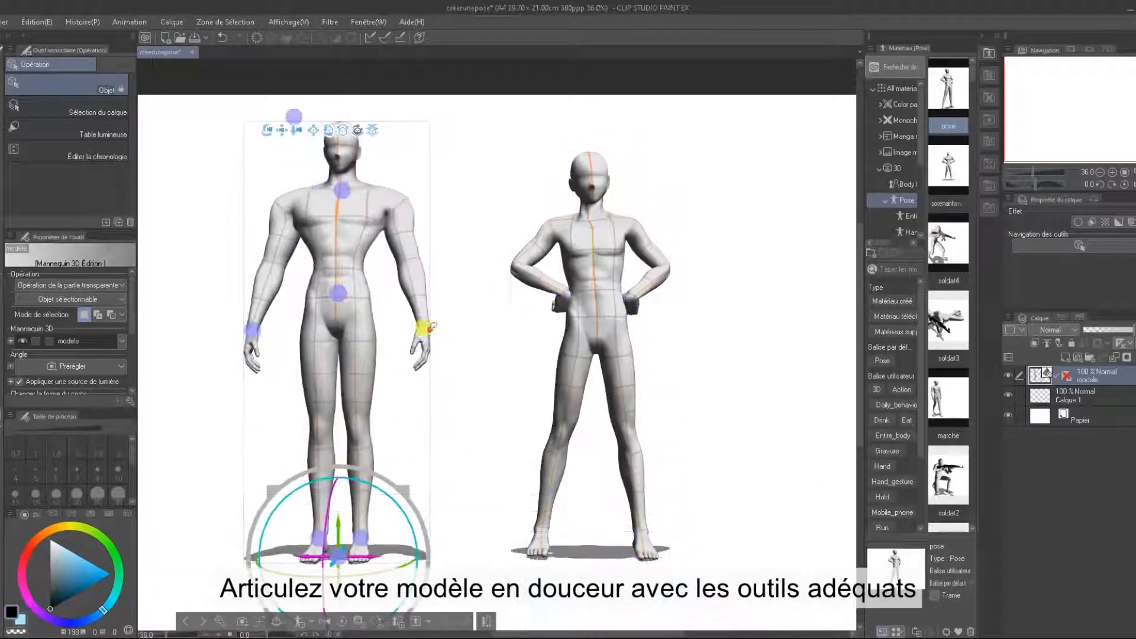
pyautogui.moveTo(424, 324); pyautogui.dragTo(395, 289)
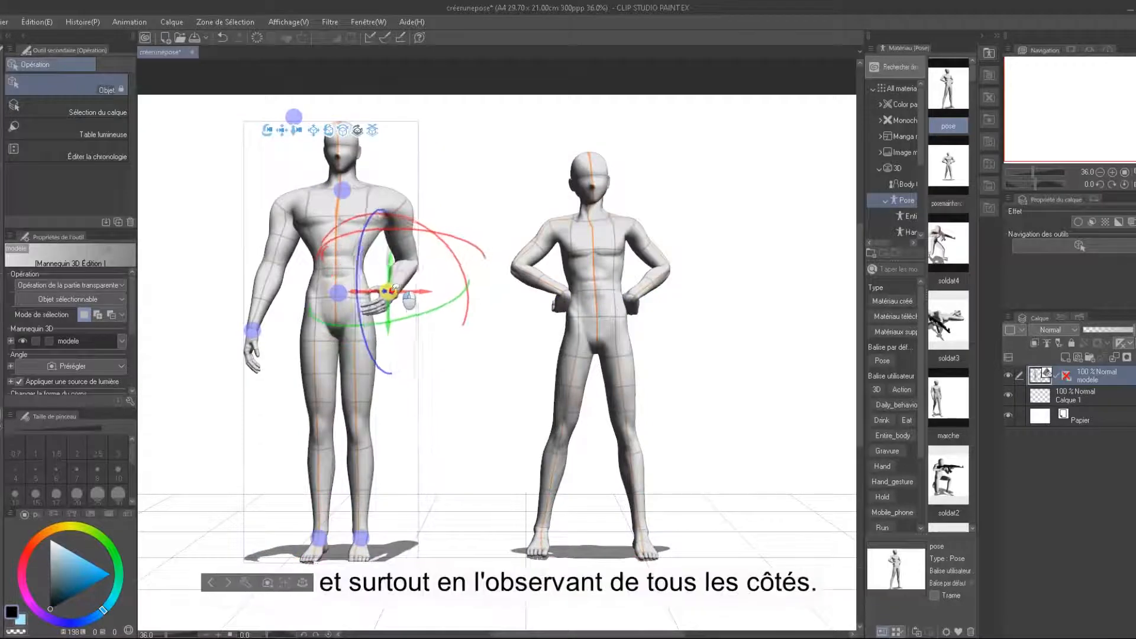
pyautogui.click(253, 329)
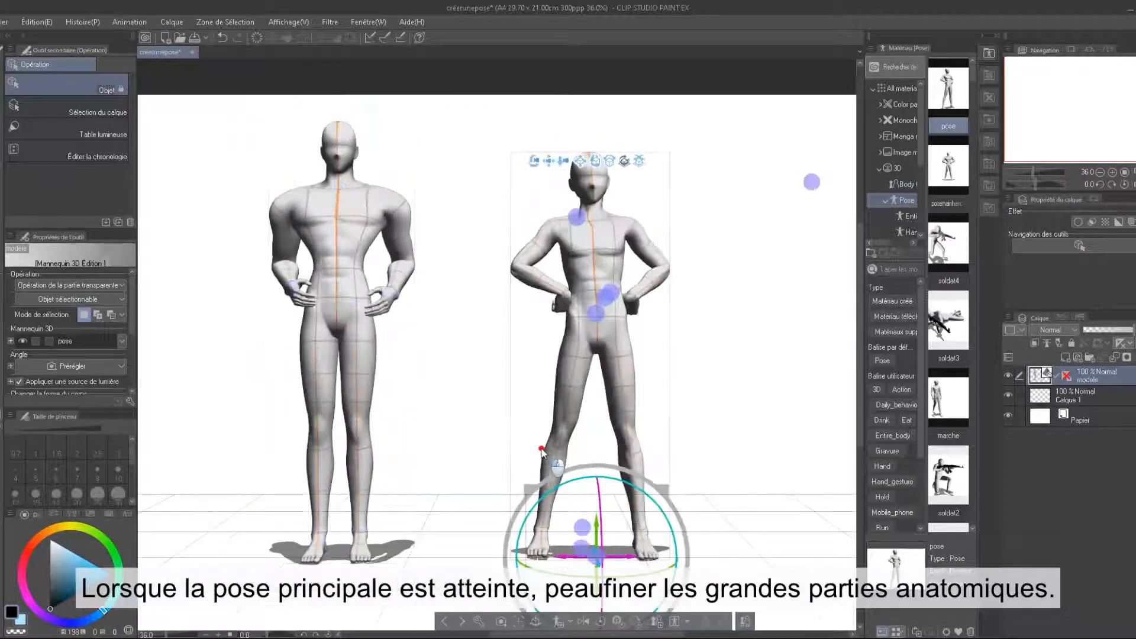
# Spread the practice mannequin's feet apart to match the reference mannequin's wide stance
pyautogui.click(356, 460)
pyautogui.moveTo(361, 535); pyautogui.dragTo(389, 535)
pyautogui.click(317, 536)
pyautogui.moveTo(317, 537); pyautogui.dragTo(294, 537)
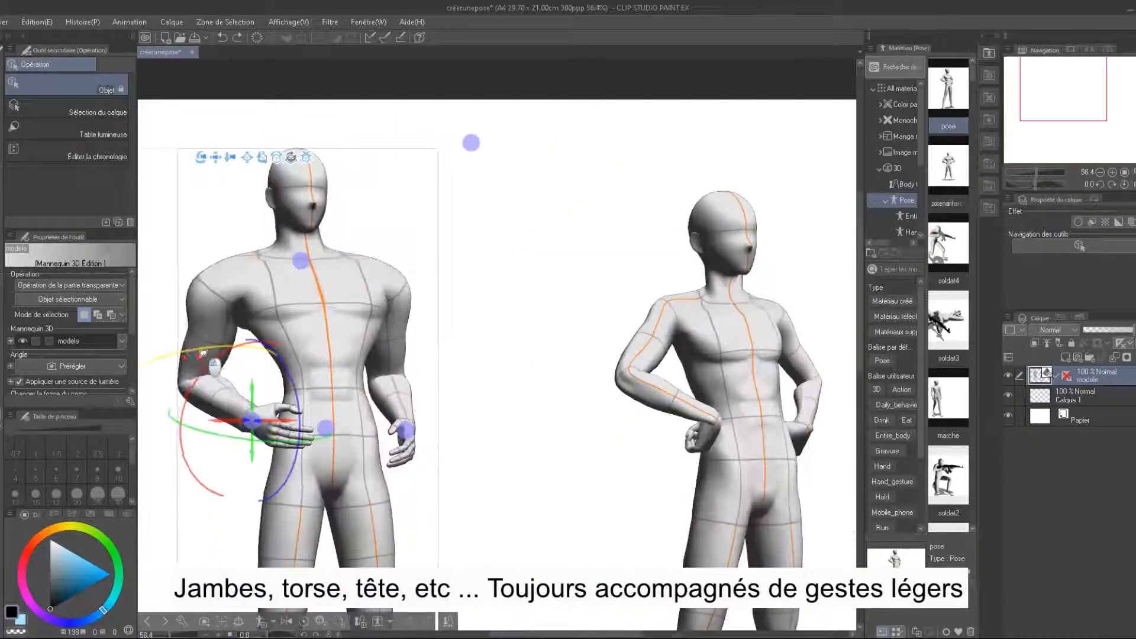
# Swing both of the practice mannequin's elbows outward from the torso, and shift its wrist beside the hip
pyautogui.moveTo(202, 355); pyautogui.dragTo(155, 356)
pyautogui.moveTo(390, 344); pyautogui.dragTo(296, 362)
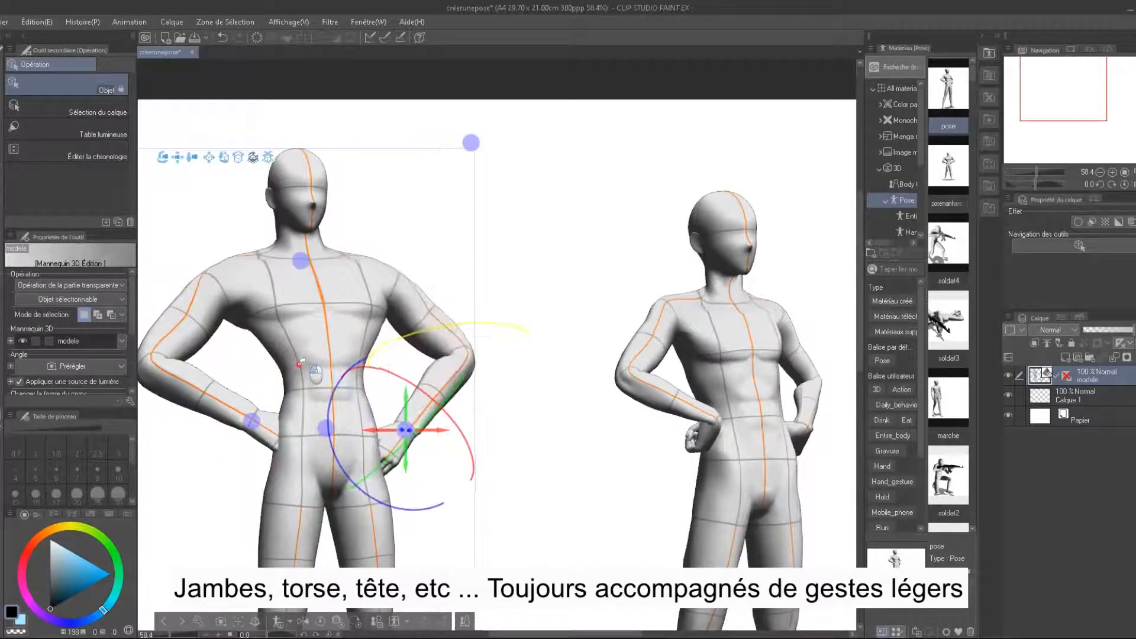
pyautogui.moveTo(252, 420); pyautogui.dragTo(235, 430)
pyautogui.moveTo(500, 480); pyautogui.dragTo(362, 427)
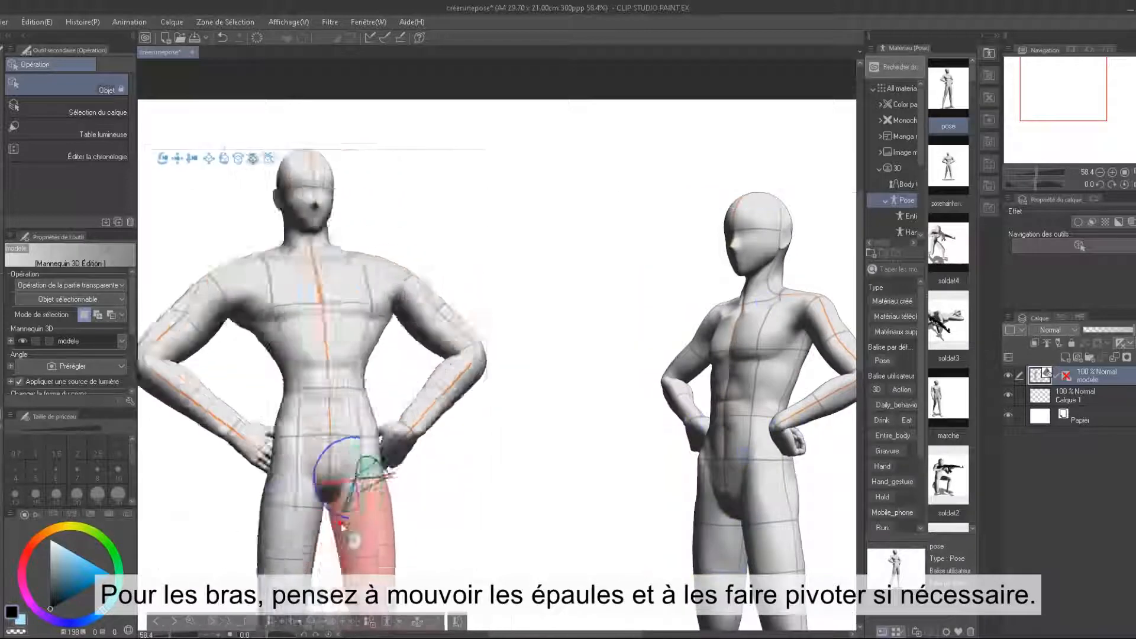
# Refine both wrists of the practice mannequin against the hips, comparing them with the reference from several angles
pyautogui.click(286, 404)
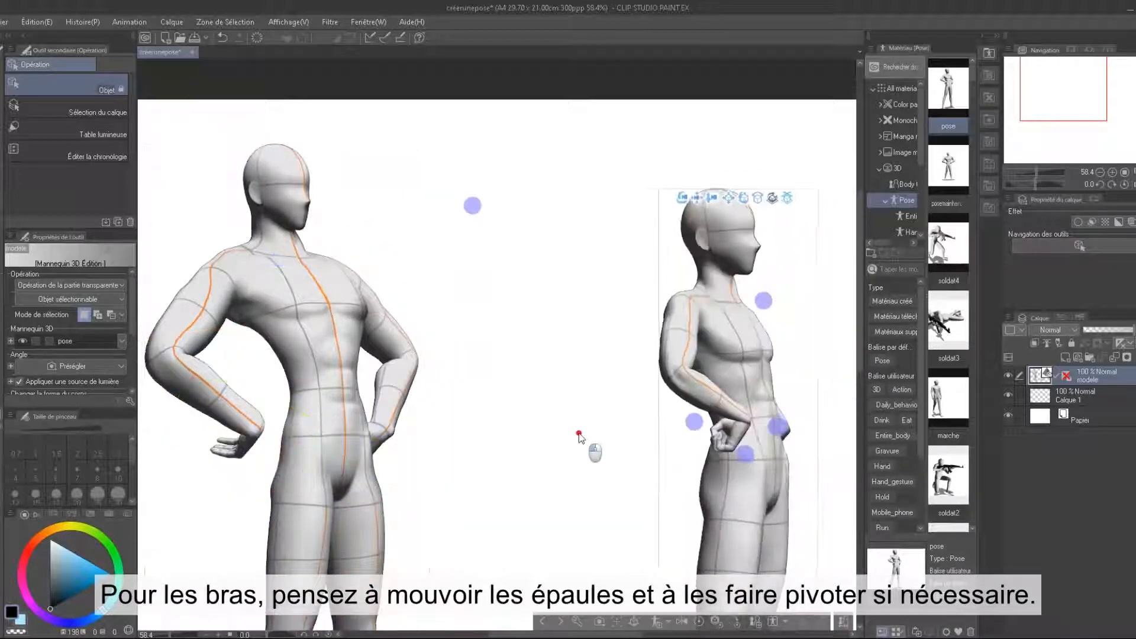
pyautogui.click(255, 434)
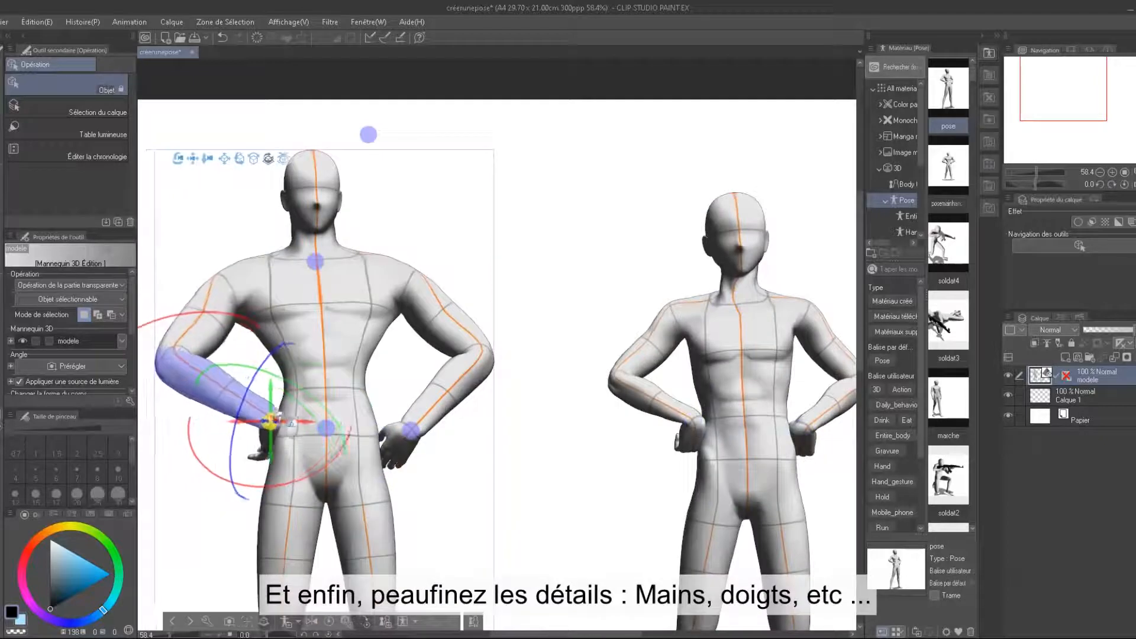
pyautogui.click(413, 434)
pyautogui.moveTo(412, 434); pyautogui.dragTo(469, 457)
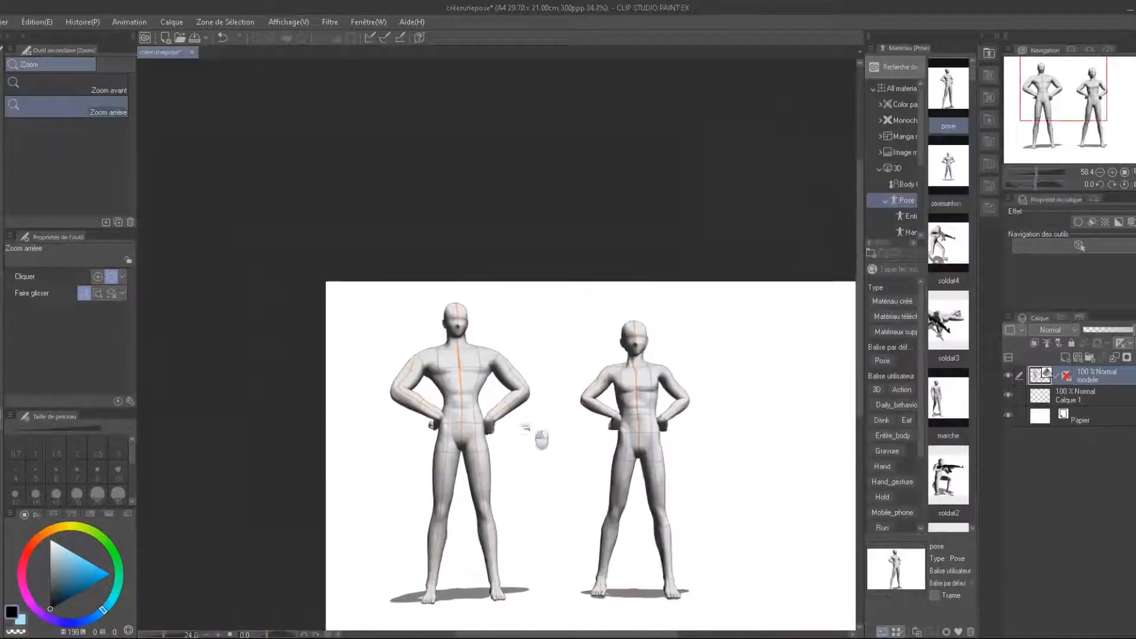
# Compare both full figures, and check close up whether the practice mannequin's feet touch the ground
pyautogui.scroll(5, 284, 616)
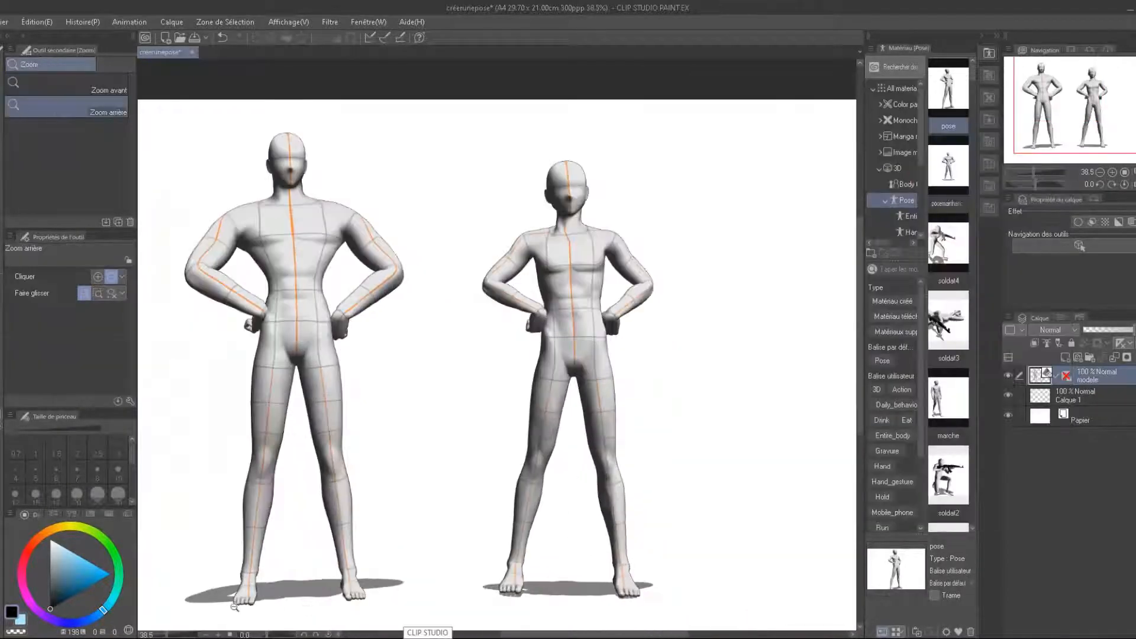
pyautogui.click(283, 612)
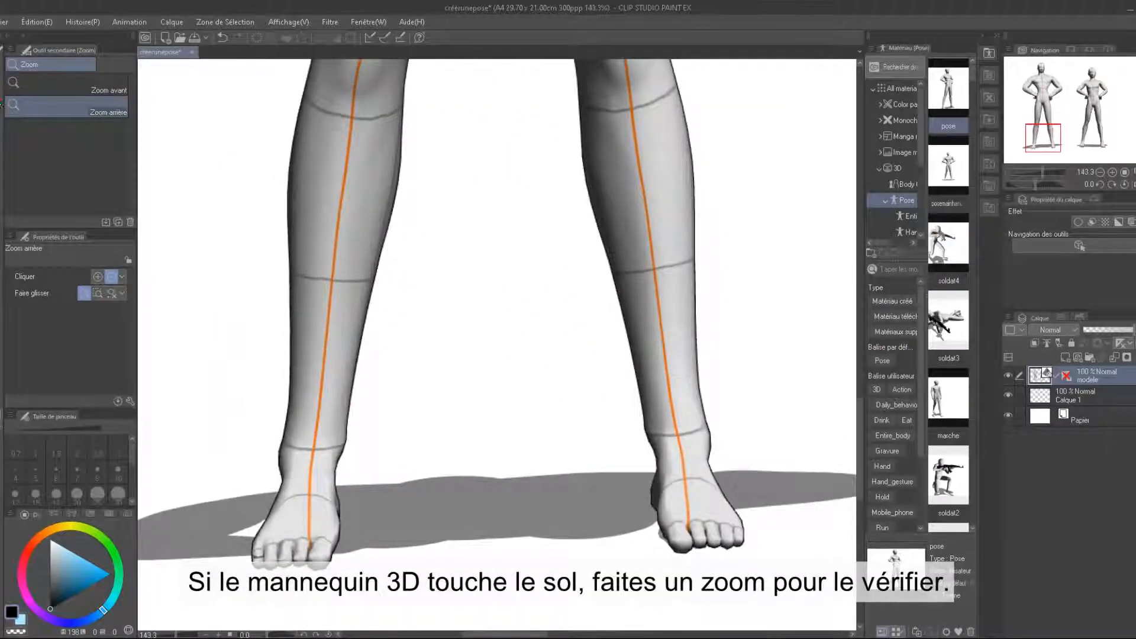
pyautogui.click(1, 104)
pyautogui.click(207, 89)
# Tilt the default mannequin into the air and shape its arms and legs to match the "bruce" flying-kick reference
pyautogui.moveTo(393, 396)
pyautogui.mouseDown()
pyautogui.moveTo(387, 375)
pyautogui.moveTo(393, 399)
pyautogui.mouseUp()
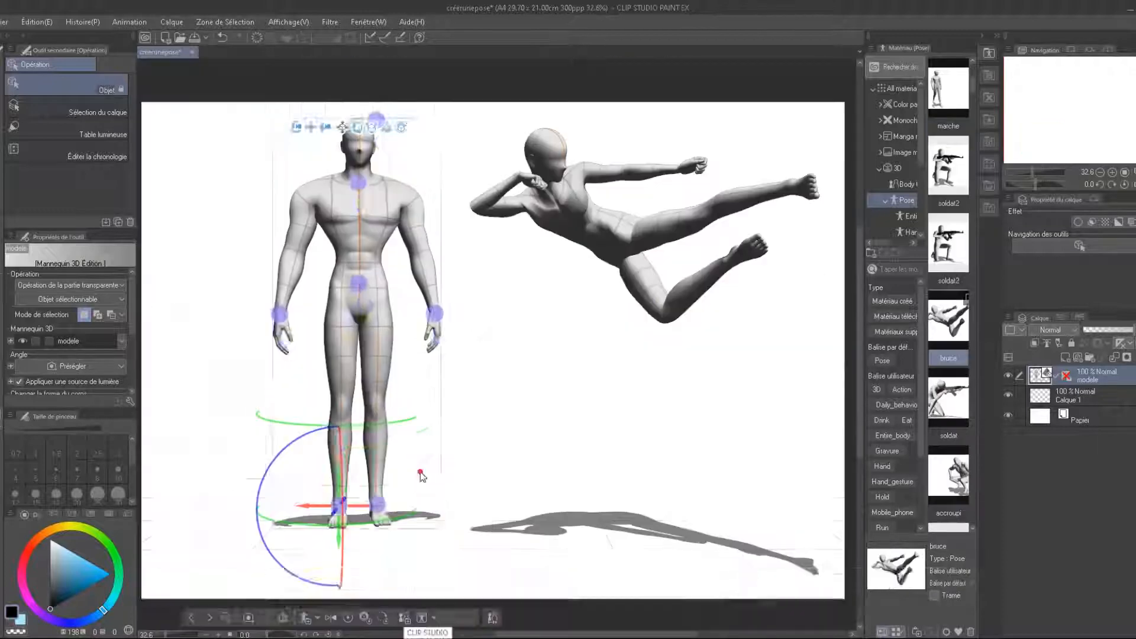
pyautogui.moveTo(202, 123); pyautogui.dragTo(319, 139)
pyautogui.moveTo(418, 215); pyautogui.dragTo(421, 178)
pyautogui.moveTo(551, 360); pyautogui.dragTo(573, 221)
pyautogui.moveTo(533, 392); pyautogui.dragTo(413, 342)
pyautogui.moveTo(338, 343); pyautogui.dragTo(287, 321)
pyautogui.moveTo(320, 175); pyautogui.dragTo(320, 177)
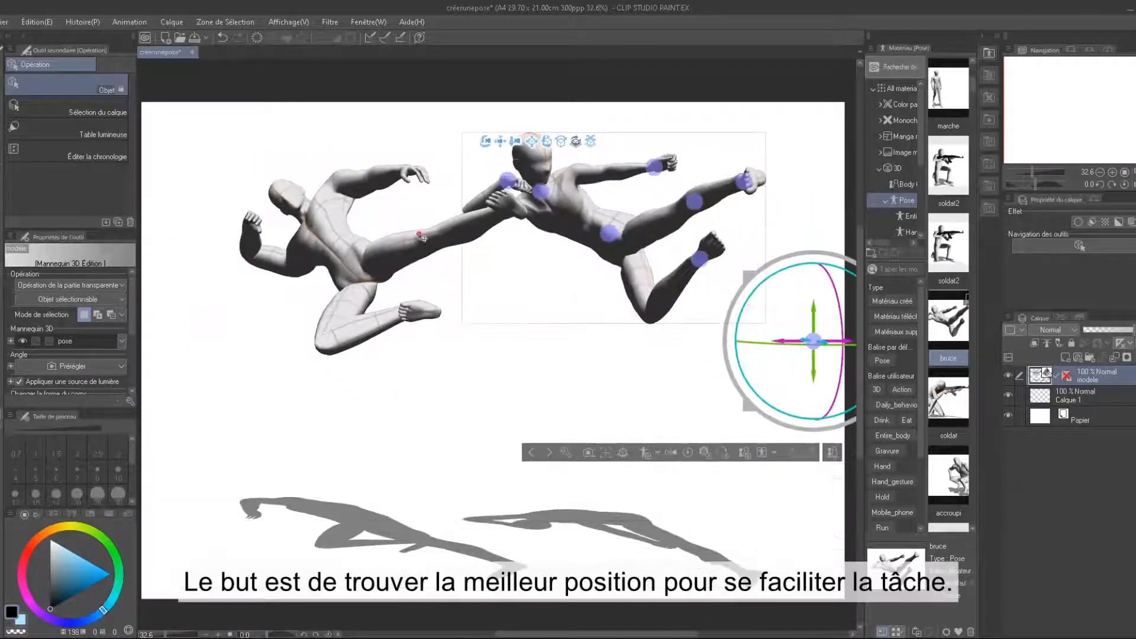
# Refine the extended arm, head, hands and bent-leg foot of the flying-kick practice mannequin
pyautogui.click(419, 235)
pyautogui.click(412, 174)
pyautogui.moveTo(447, 133); pyautogui.dragTo(431, 96)
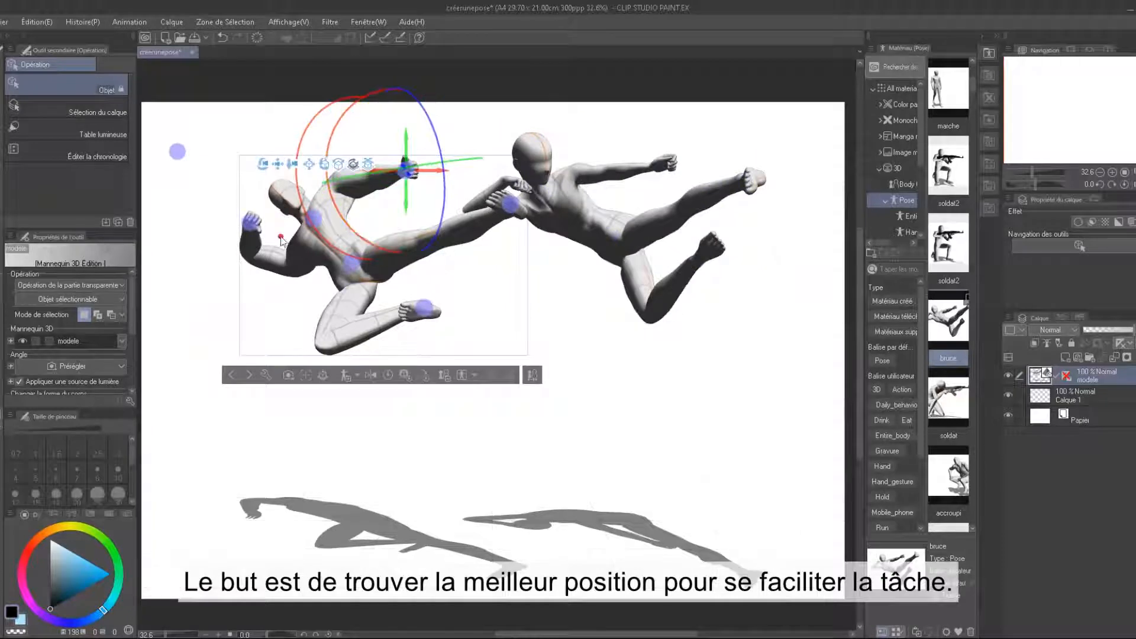
pyautogui.click(287, 196)
pyautogui.moveTo(347, 207); pyautogui.dragTo(334, 204)
pyautogui.click(423, 318)
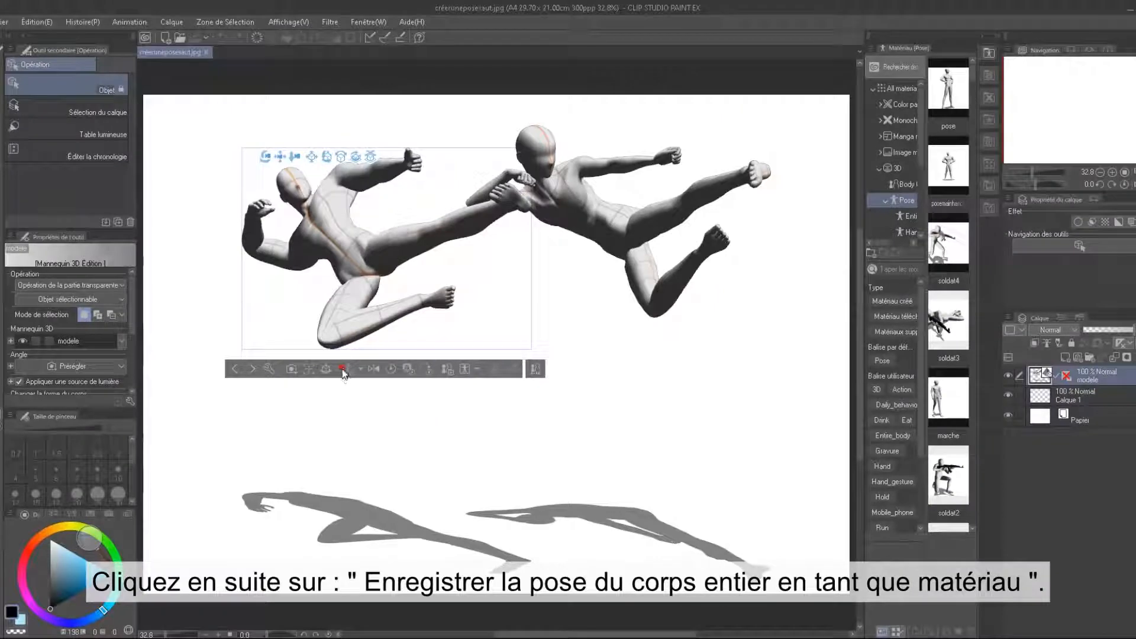
# Save the full-body pose as a material named "saut" among the 3D poses, with an image of the pose as thumbnail
pyautogui.click(342, 368)
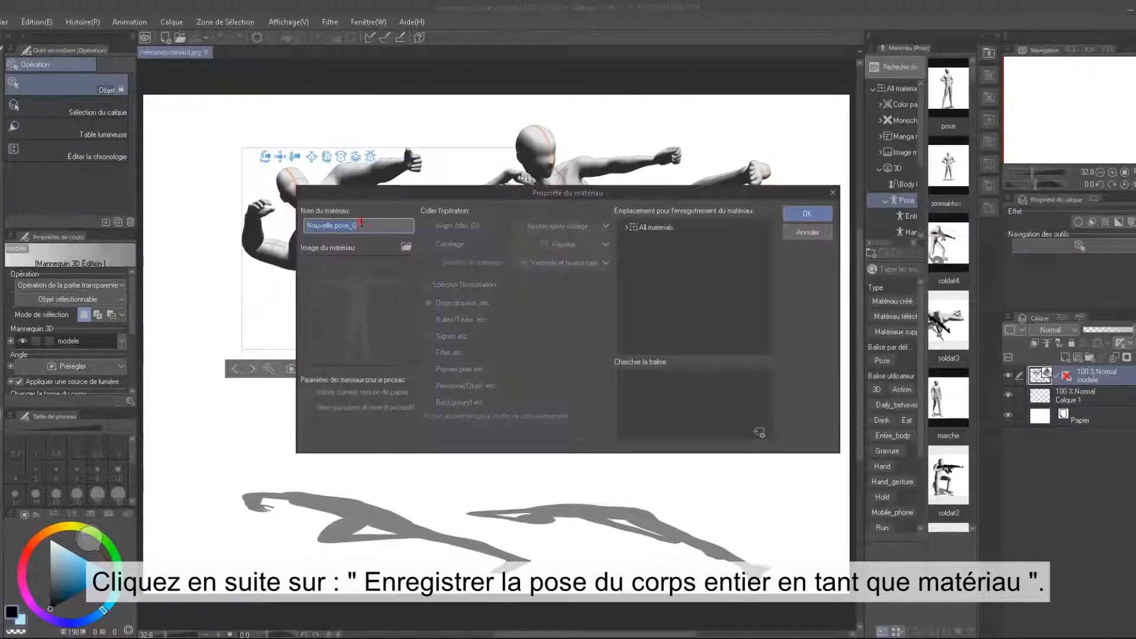
pyautogui.click(407, 247)
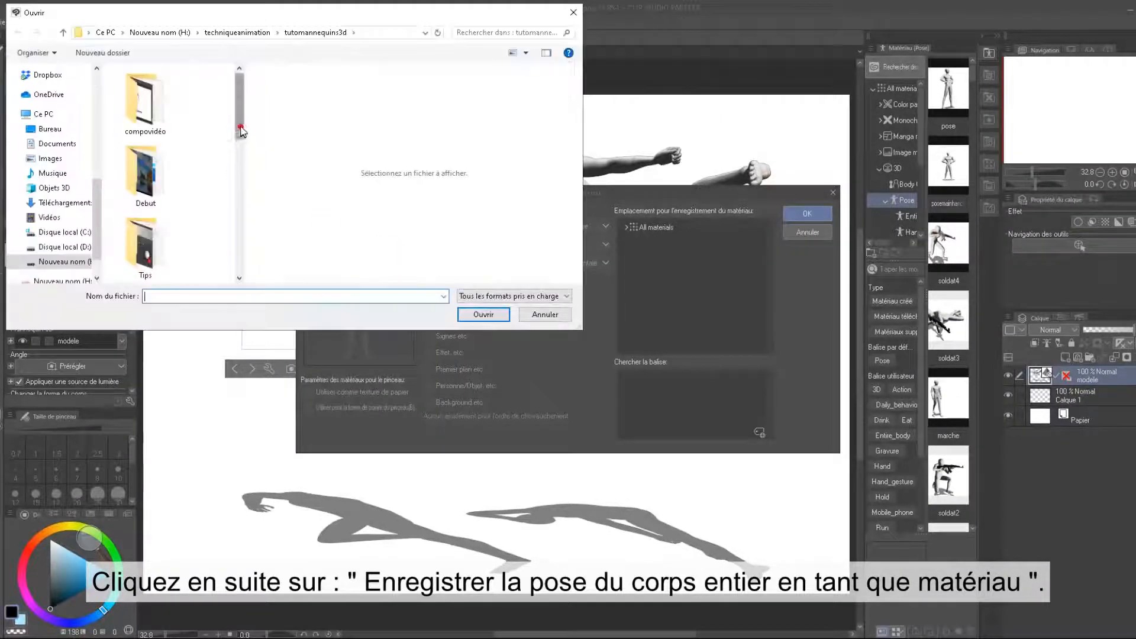
pyautogui.click(144, 165)
pyautogui.click(411, 323)
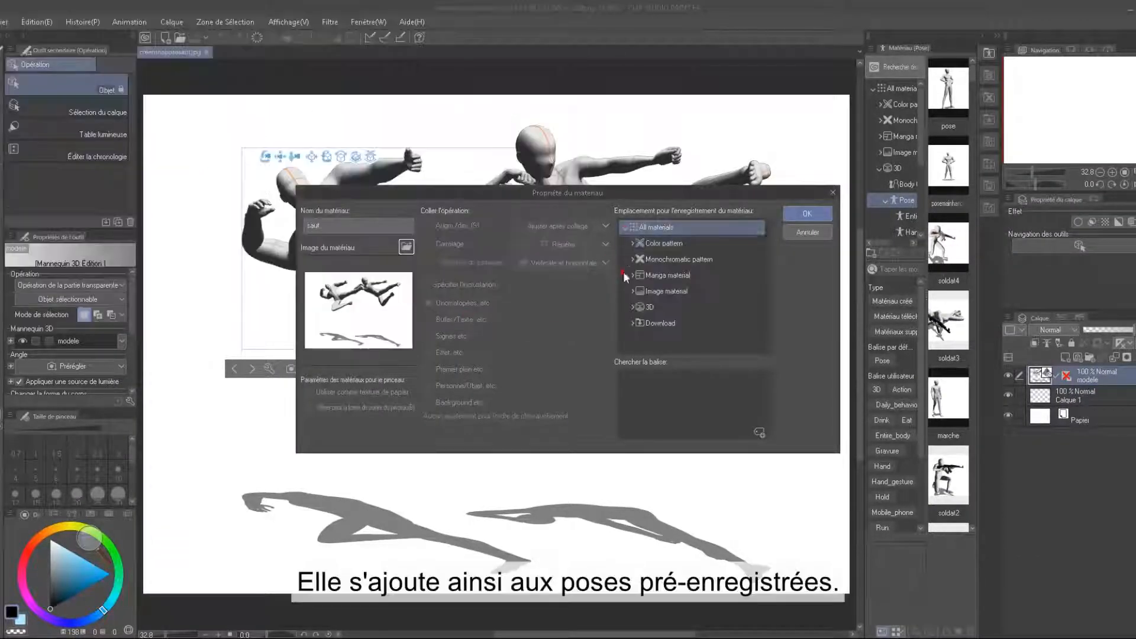
pyautogui.click(806, 214)
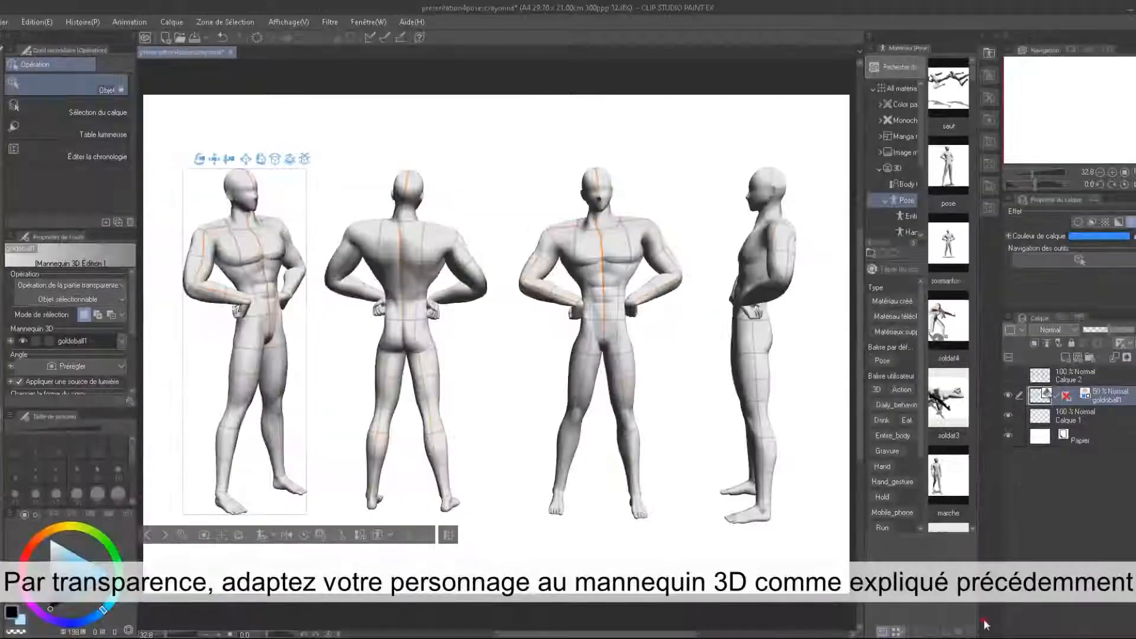
# Show the pencil sketch on Calque 2 over the four mannequins, and toggle the goldoball1 layer's visibility
pyautogui.click(1104, 376)
pyautogui.click(1009, 375)
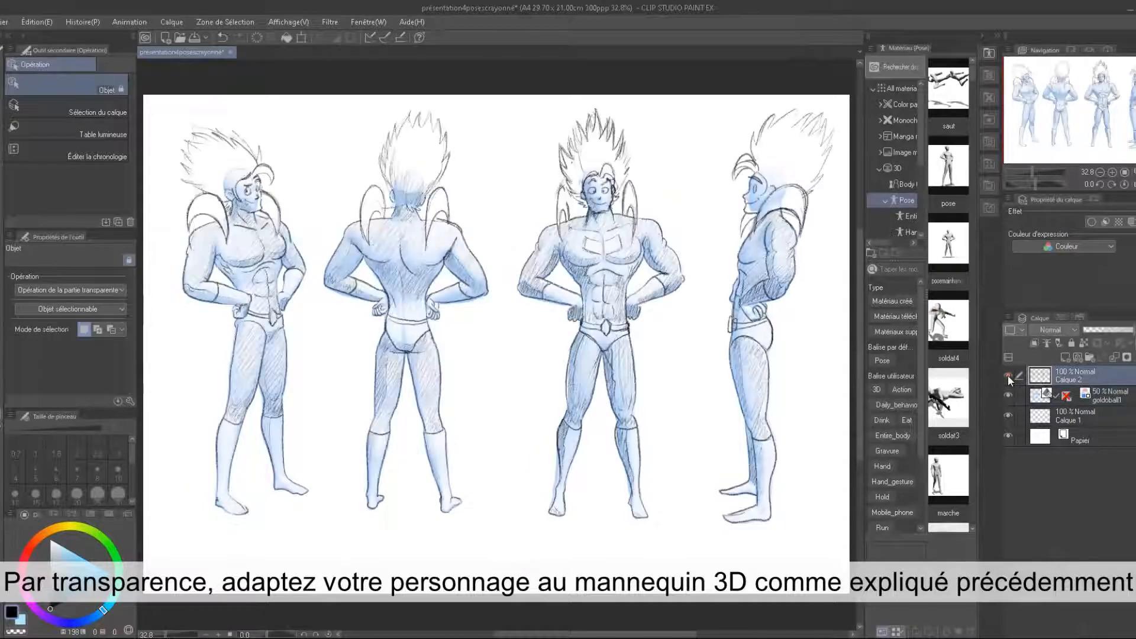
pyautogui.click(1010, 393)
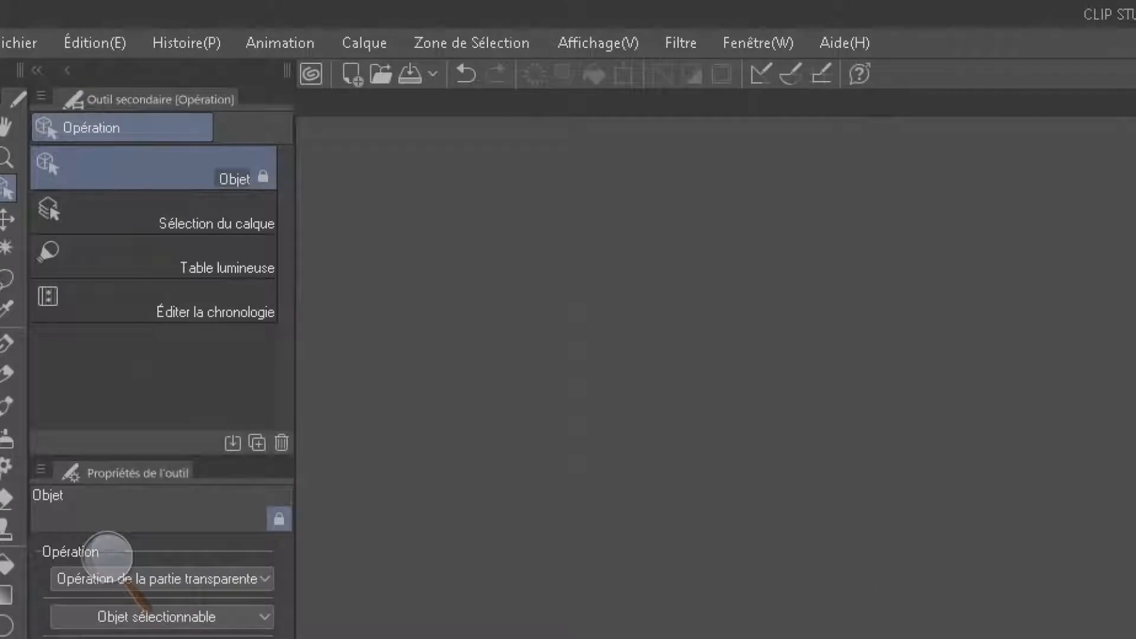
# Create a new A4 portrait illustration, 21.00 × 29.70 cm at 300 dpi
pyautogui.click(21, 43)
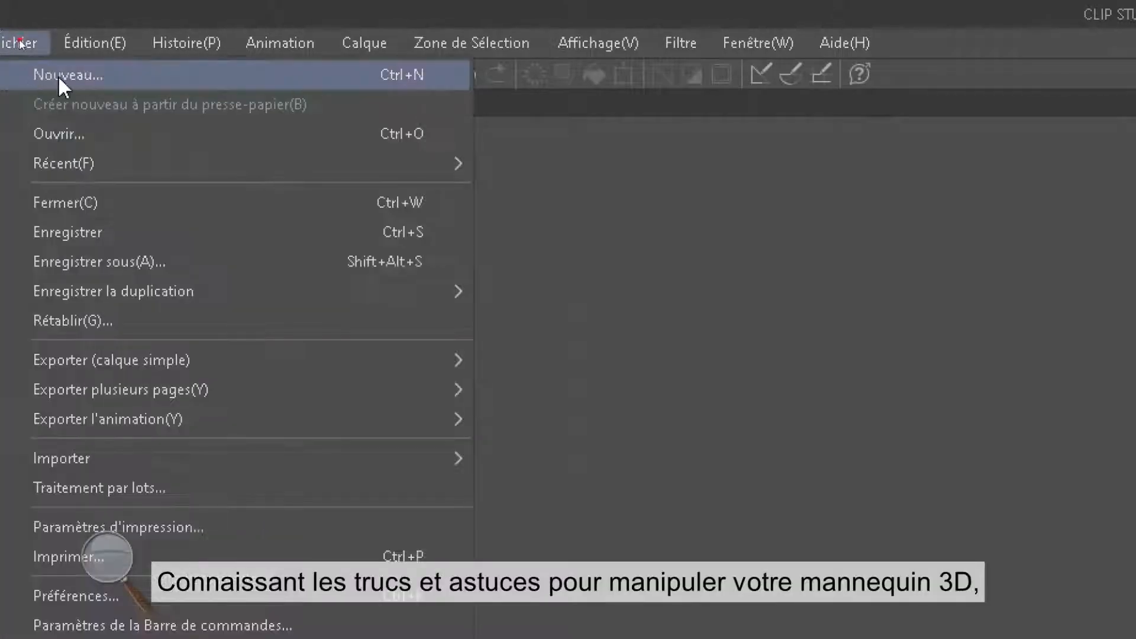
pyautogui.click(60, 75)
pyautogui.click(366, 297)
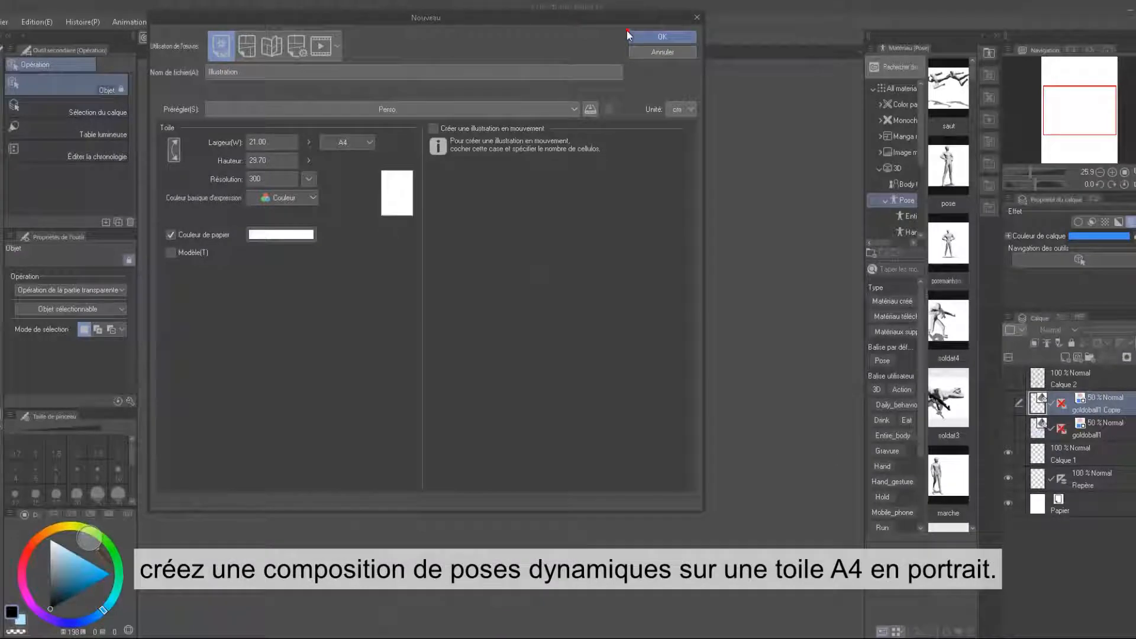
pyautogui.click(631, 34)
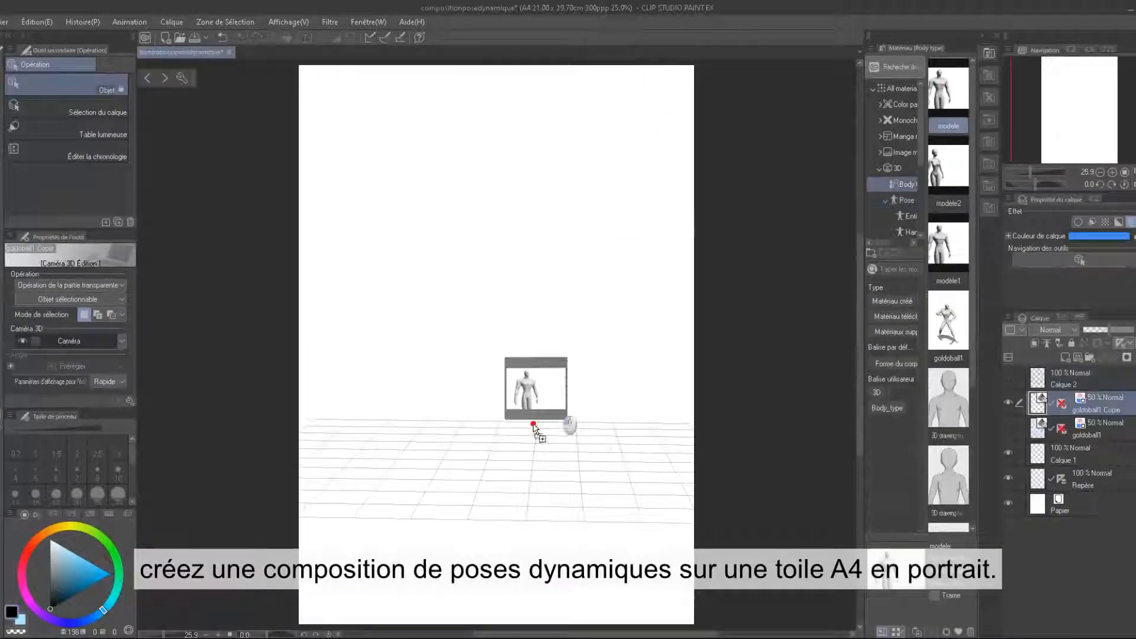
# Populate the page with a staggered group of mannequins from the "modele" body type material
pyautogui.moveTo(948, 89); pyautogui.dragTo(466, 539)
pyautogui.moveTo(948, 88); pyautogui.dragTo(367, 515)
pyautogui.moveTo(948, 89); pyautogui.dragTo(545, 565)
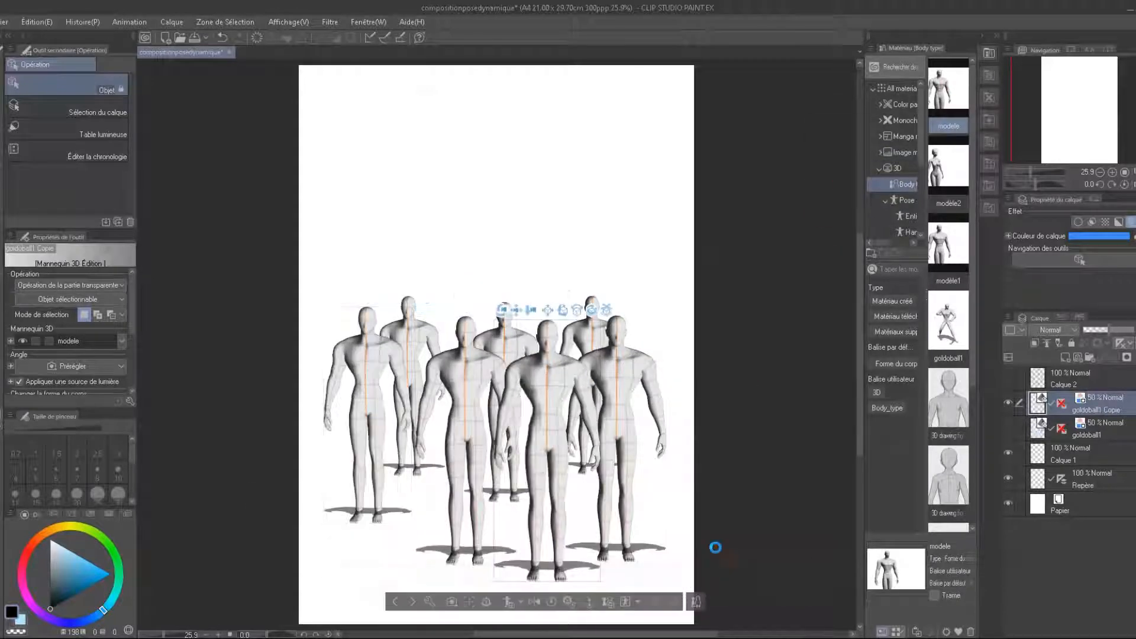
# Apply saved crouching and flying-kick pose materials to the mannequins in the front row
pyautogui.click(905, 200)
pyautogui.moveTo(949, 244); pyautogui.dragTo(551, 441)
pyautogui.moveTo(949, 397); pyautogui.dragTo(513, 428)
# Apply whole-body preset poses to the remaining mannequins, filtering by Action and including "Left straight" and "Well, well"
pyautogui.click(908, 216)
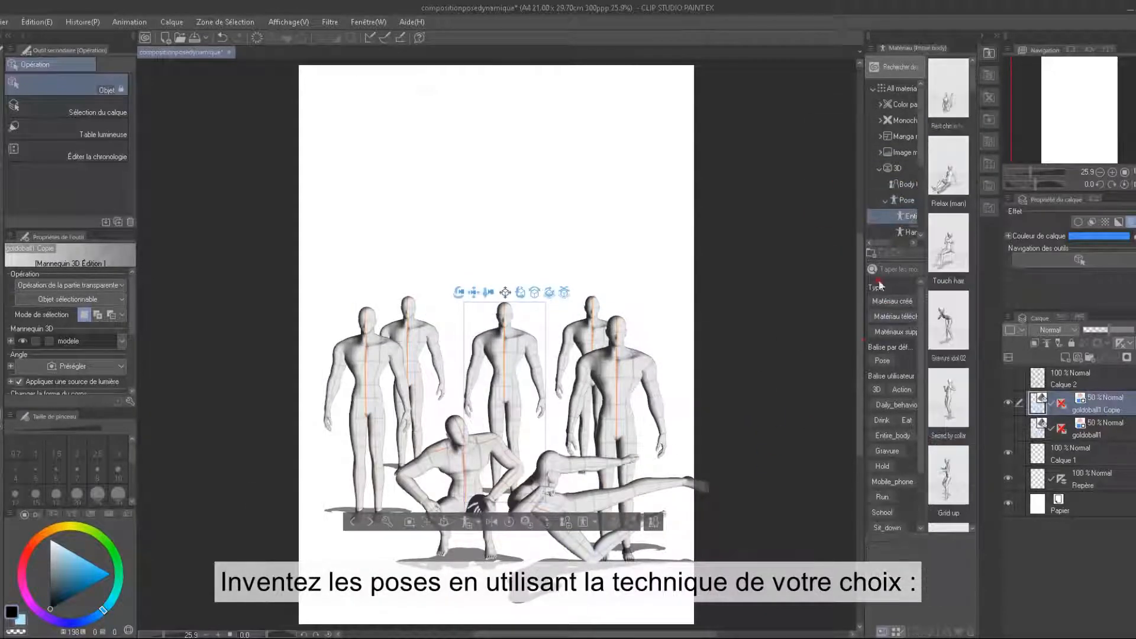
pyautogui.click(902, 389)
pyautogui.moveTo(949, 403); pyautogui.dragTo(358, 385)
pyautogui.moveTo(949, 474); pyautogui.dragTo(421, 337)
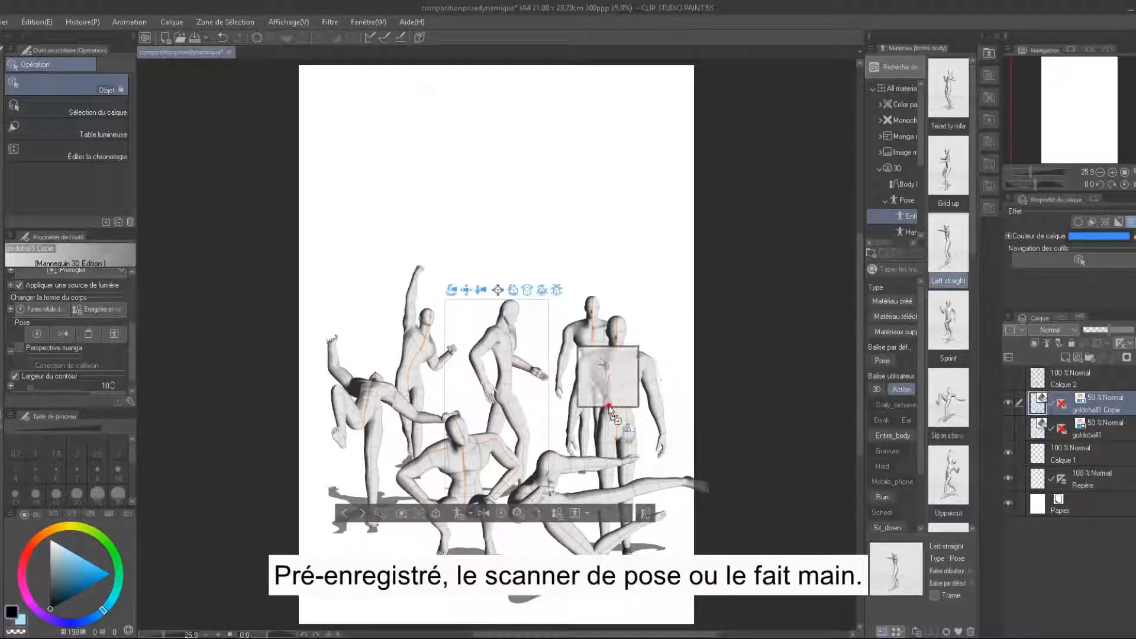
pyautogui.moveTo(612, 410); pyautogui.dragTo(613, 411)
pyautogui.click(902, 389)
pyautogui.scroll(-10, 949, 414)
pyautogui.moveTo(949, 476); pyautogui.dragTo(588, 172)
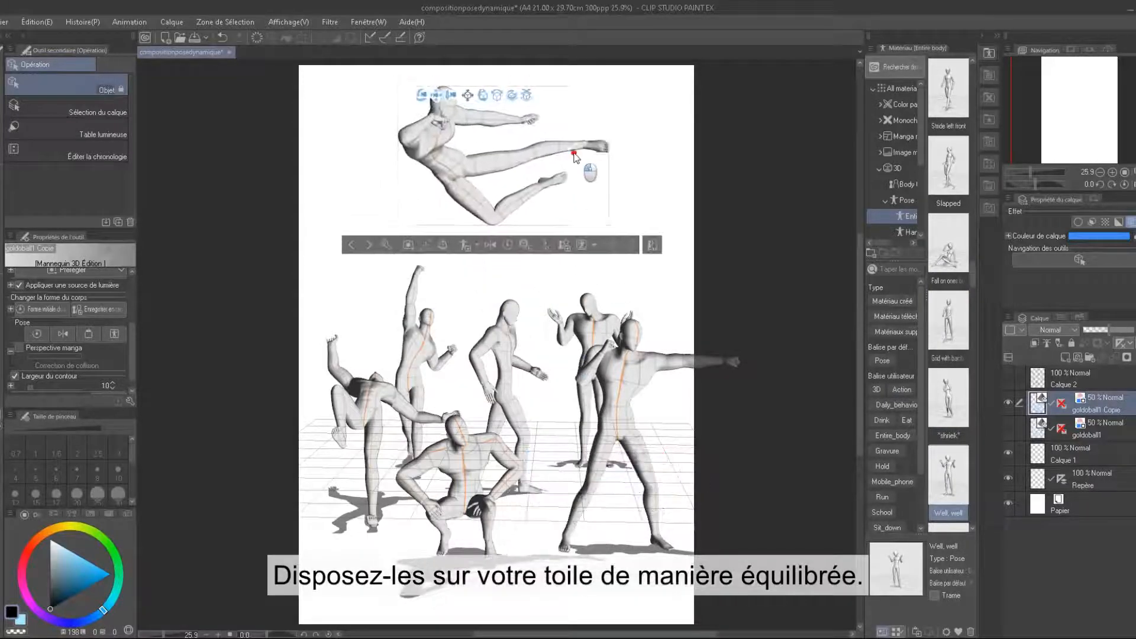
# Shift the crouching mannequin toward the page's centre, and bring the "Well, well" mannequin to the left foreground
pyautogui.click(531, 496)
pyautogui.moveTo(531, 495); pyautogui.dragTo(503, 497)
pyautogui.click(594, 349)
pyautogui.moveTo(599, 283); pyautogui.dragTo(384, 308)
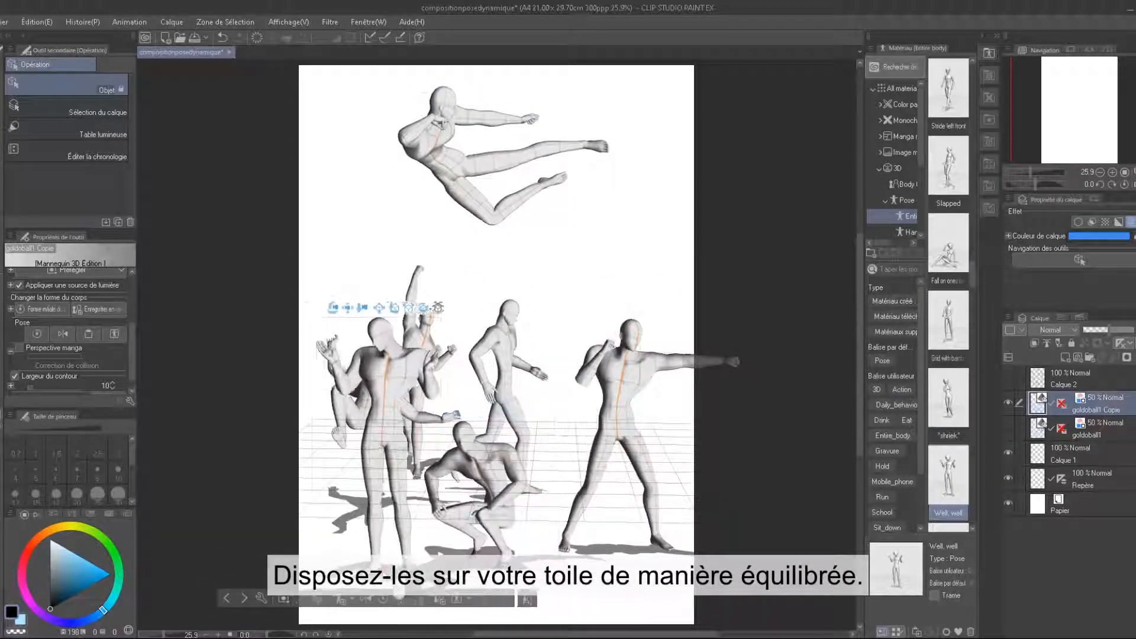
# Raise the running mannequin toward the page's centre, and place the raised-arm mannequin upside down in the upper right area
pyautogui.click(503, 359)
pyautogui.moveTo(498, 290); pyautogui.dragTo(493, 222)
pyautogui.click(419, 342)
pyautogui.moveTo(455, 255); pyautogui.dragTo(622, 105)
pyautogui.moveTo(651, 104); pyautogui.dragTo(631, 303)
pyautogui.moveTo(617, 145); pyautogui.dragTo(551, 261)
pyautogui.moveTo(610, 114); pyautogui.dragTo(626, 110)
# Lift the kicking mannequin into the upper left area of the page, and tilt it as if in mid-air
pyautogui.click(356, 409)
pyautogui.moveTo(392, 327); pyautogui.dragTo(387, 237)
pyautogui.moveTo(332, 159); pyautogui.dragTo(301, 145)
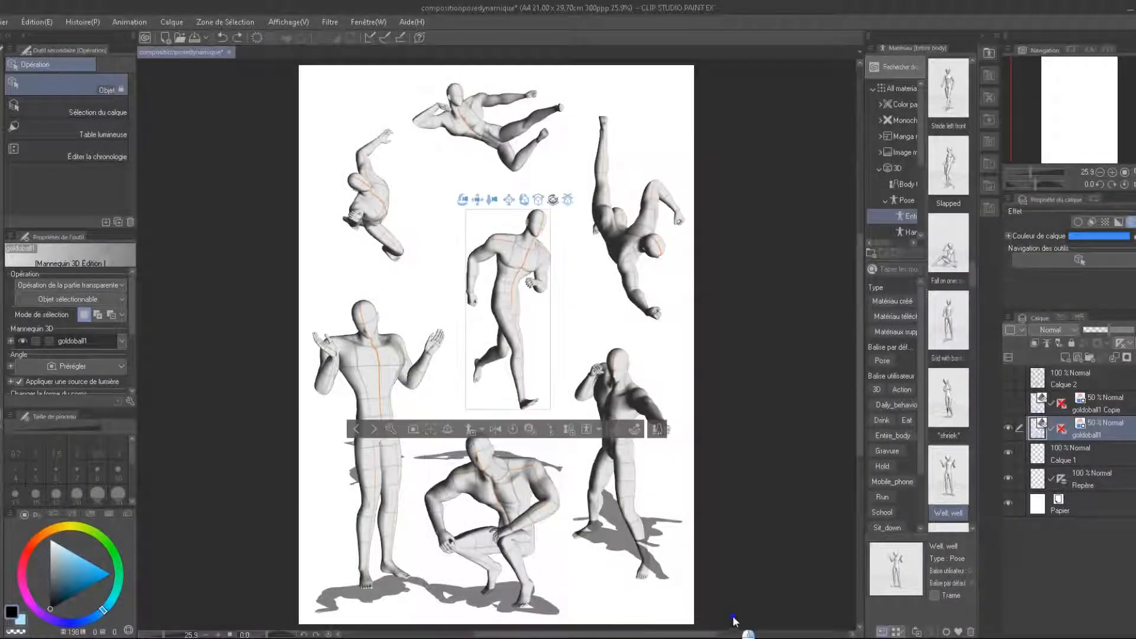
# In the mannequin's detailed settings, turn off the light source's shadow (Ombre) and adjust the light direction
pyautogui.click(660, 432)
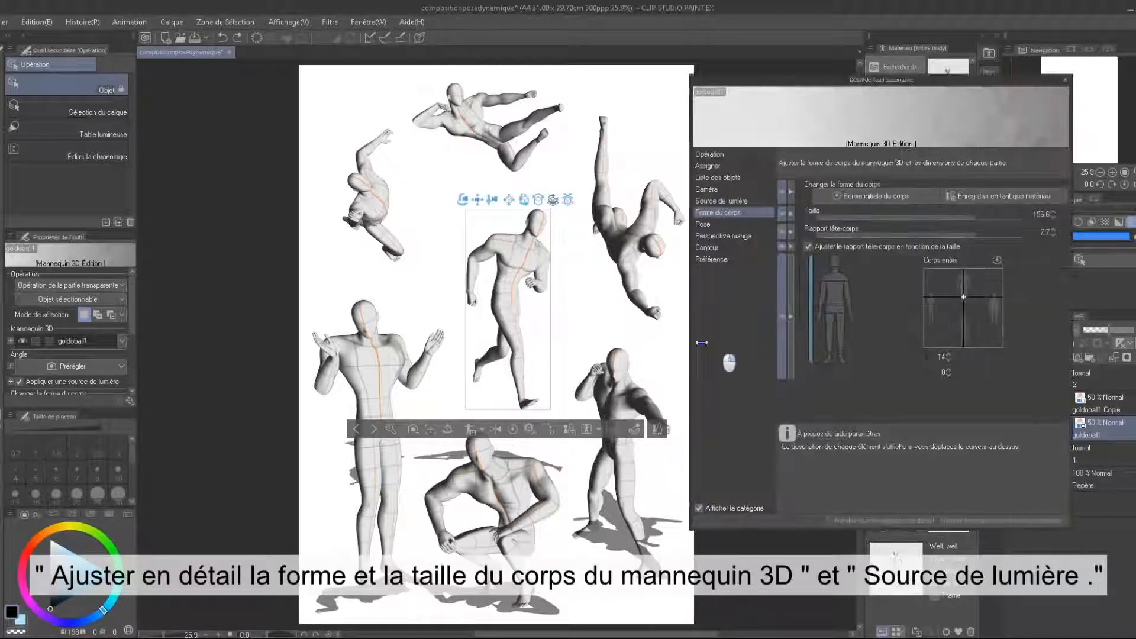
pyautogui.click(726, 202)
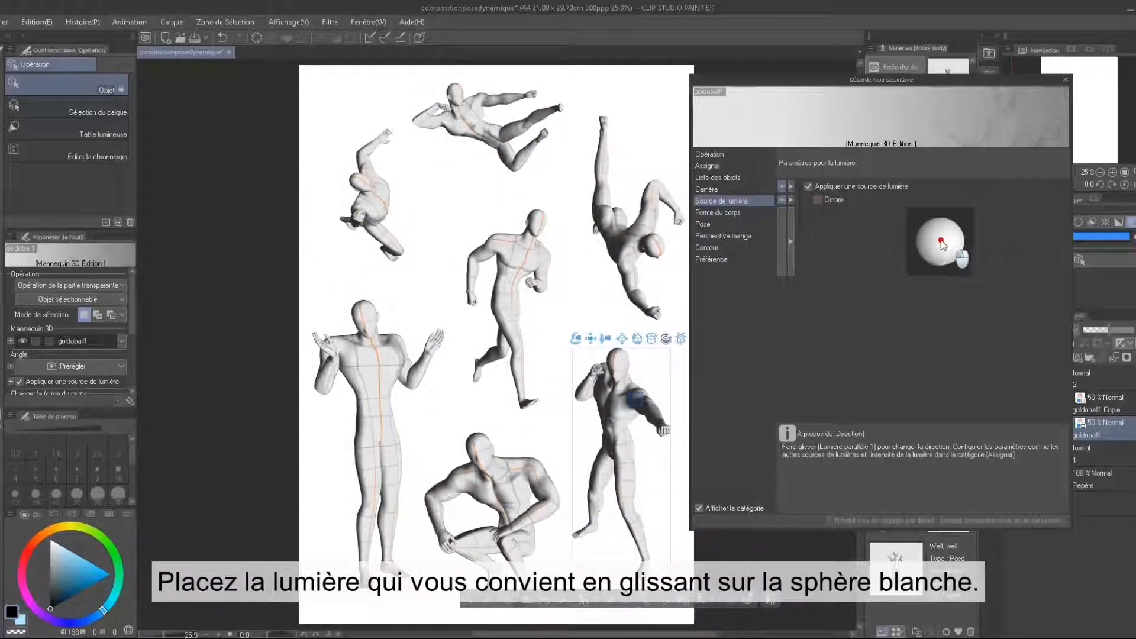
pyautogui.moveTo(942, 245)
pyautogui.mouseDown()
pyautogui.moveTo(930, 247)
pyautogui.moveTo(947, 244)
pyautogui.moveTo(931, 264)
pyautogui.mouseUp()
pyautogui.moveTo(936, 258); pyautogui.dragTo(941, 243)
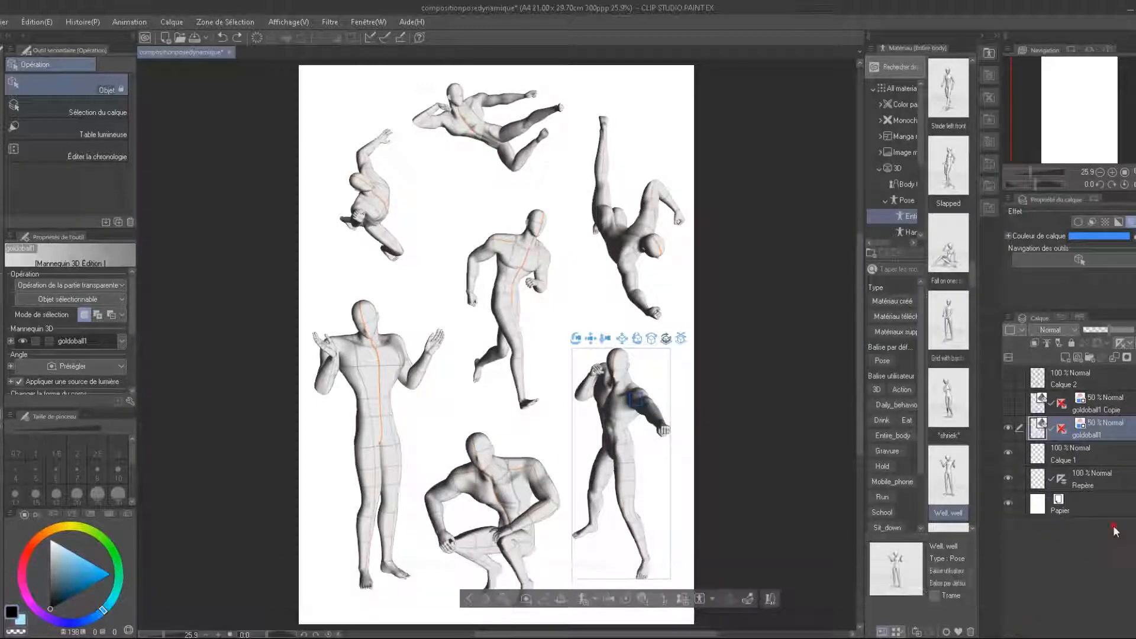
# Select and show the Calque 2 drawing layer, and hide the goldoball1 mannequin layer
pyautogui.click(1096, 381)
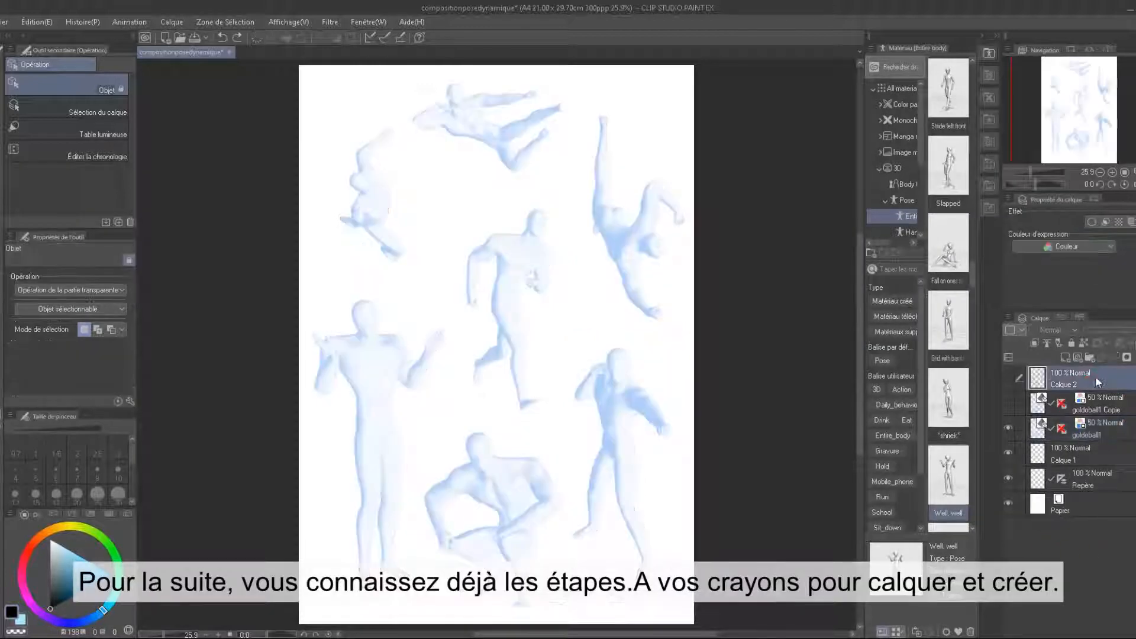
pyautogui.click(1008, 378)
pyautogui.click(1007, 427)
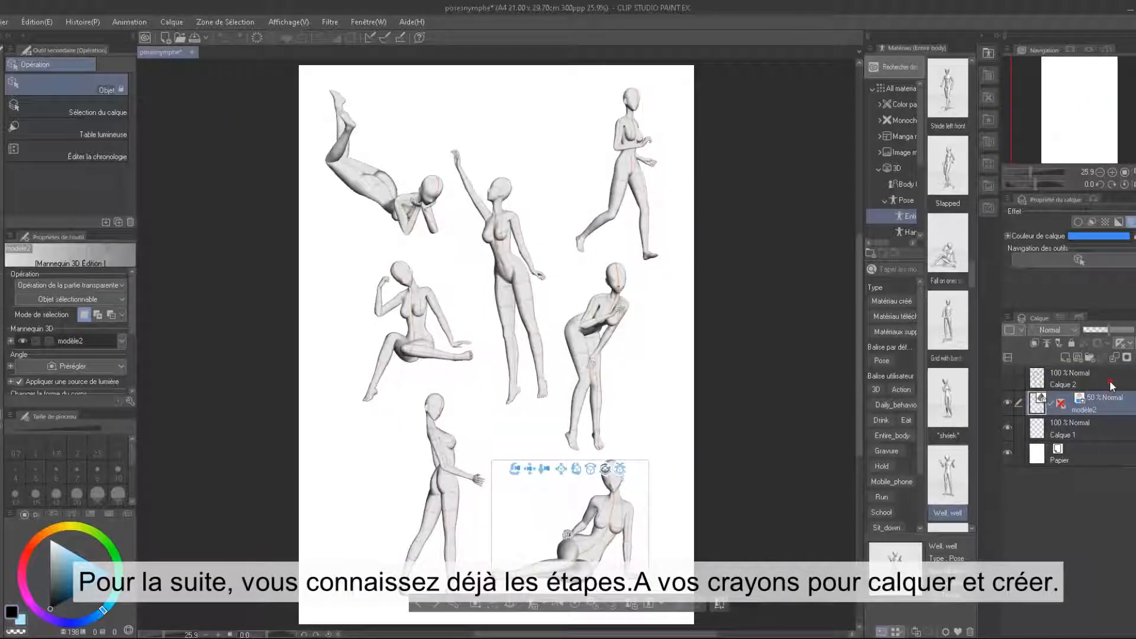
# In the female poses illustration, show the Calque 2 sketch and hide the modèle2 mannequin layer
pyautogui.click(1110, 381)
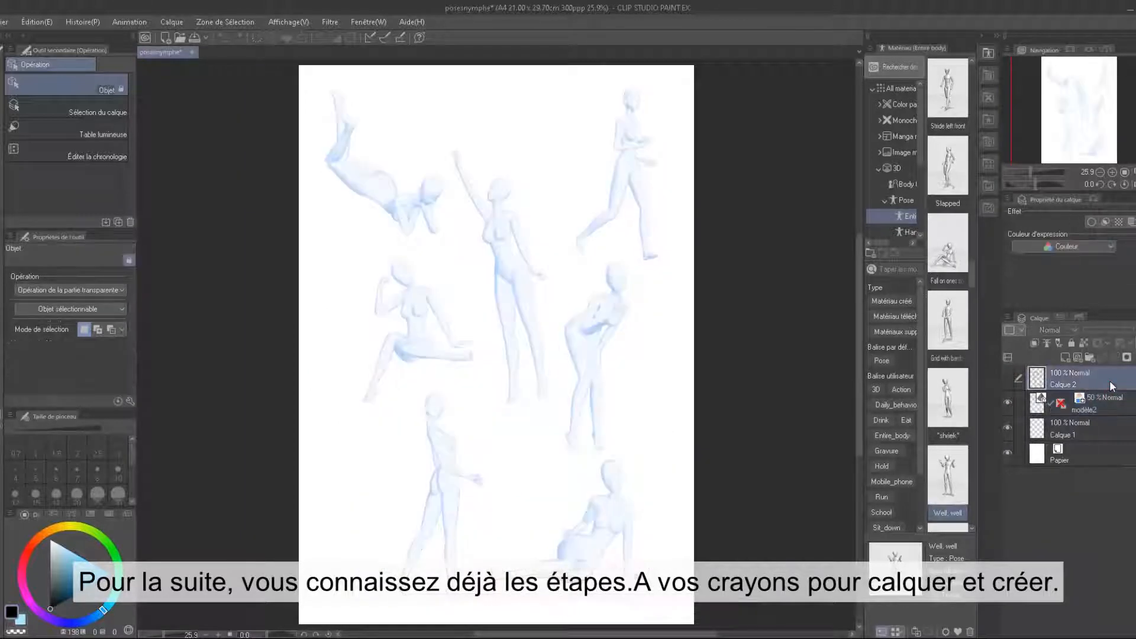
pyautogui.click(1006, 378)
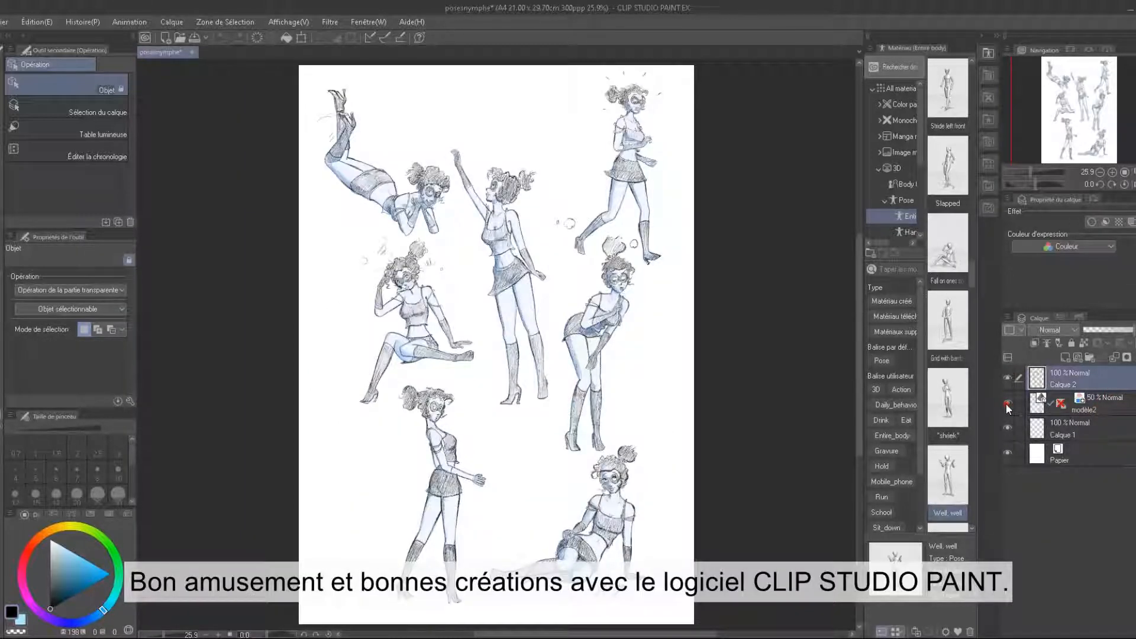
pyautogui.click(1006, 403)
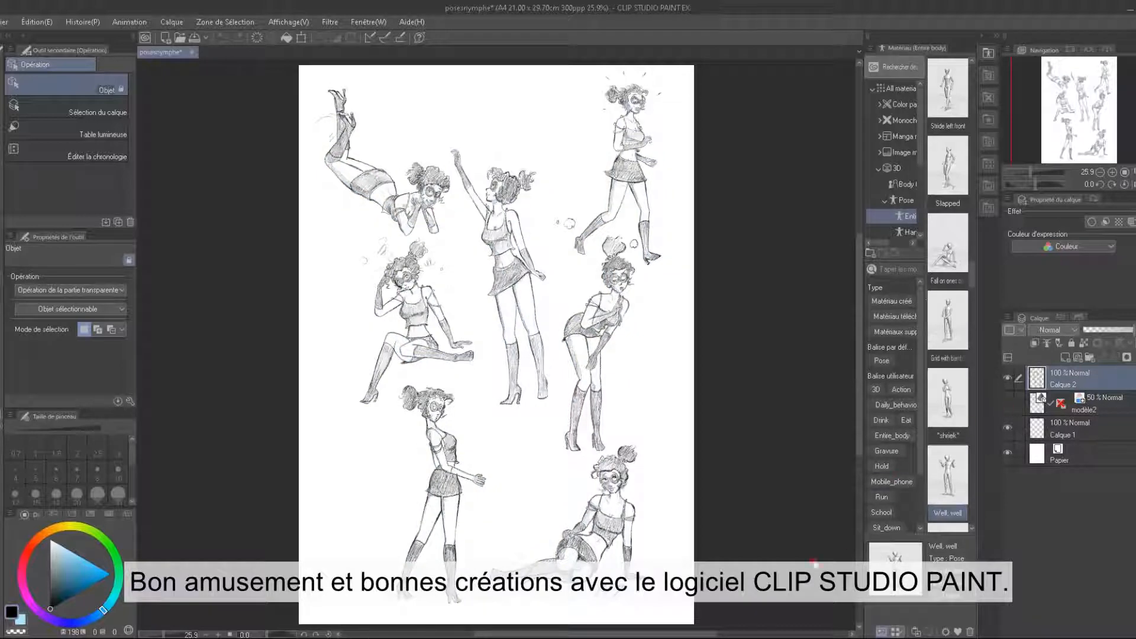